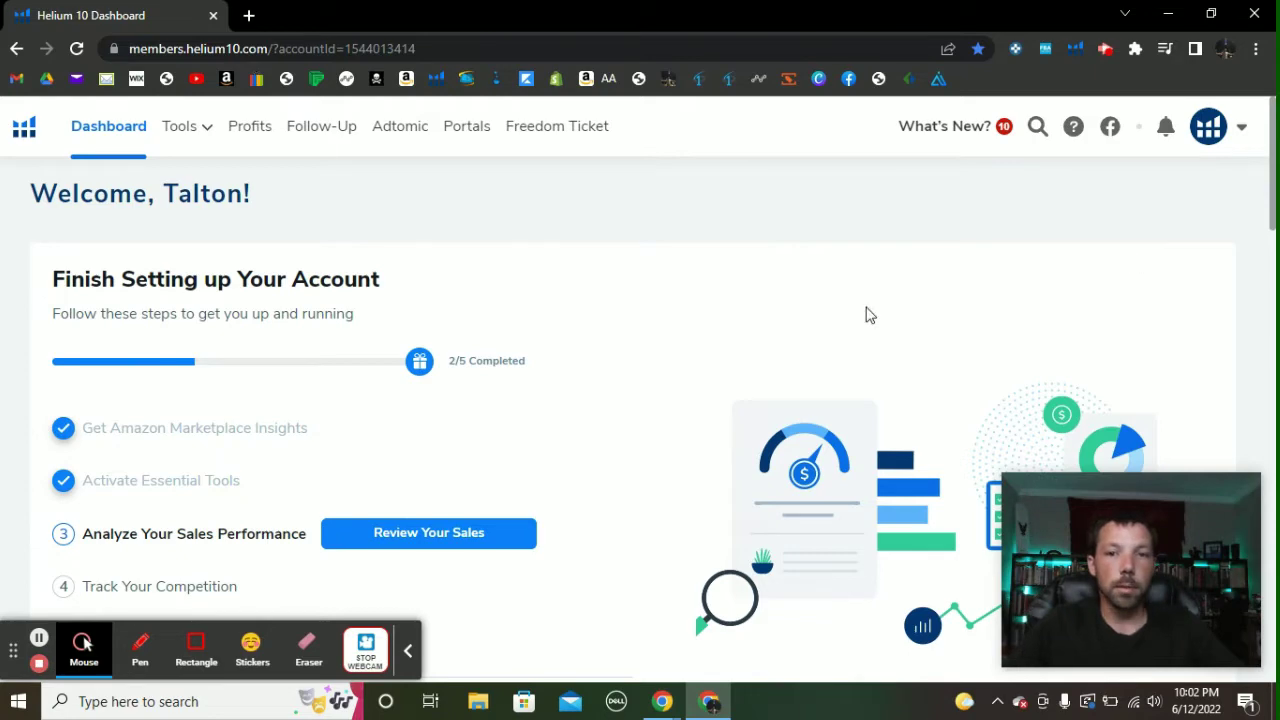
Open the Black Box product research tool from the dashboard.
{"action": "scroll", "coordinate": [930, 206], "scroll_direction": "down", "scroll_amount": 10}
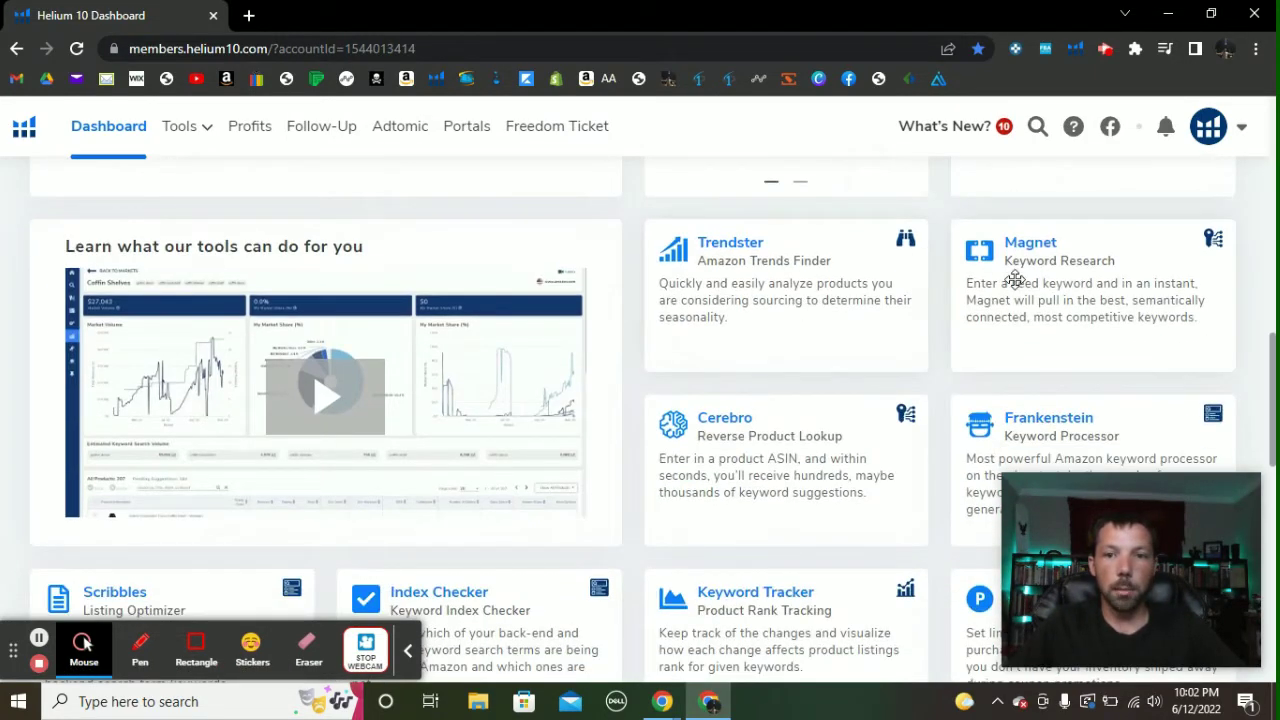
{"action": "scroll", "coordinate": [1005, 275], "scroll_direction": "up", "scroll_amount": 3}
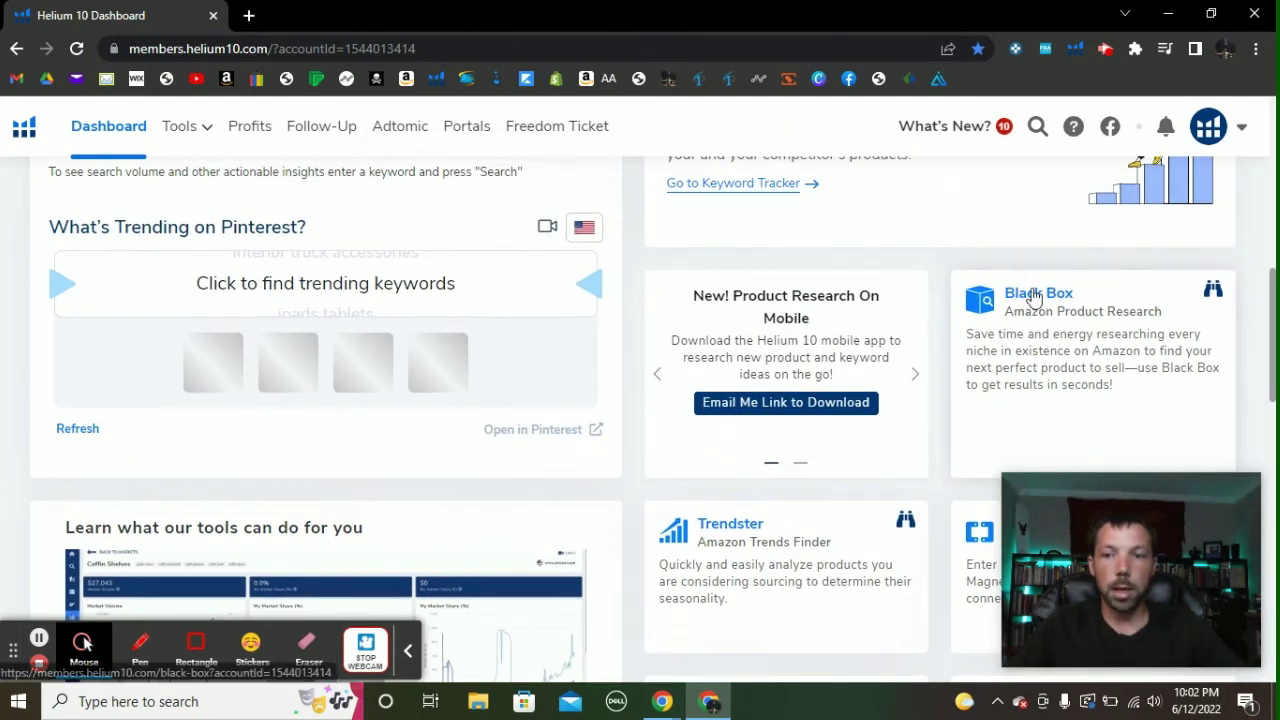
{"action": "left_click", "coordinate": [1035, 296]}
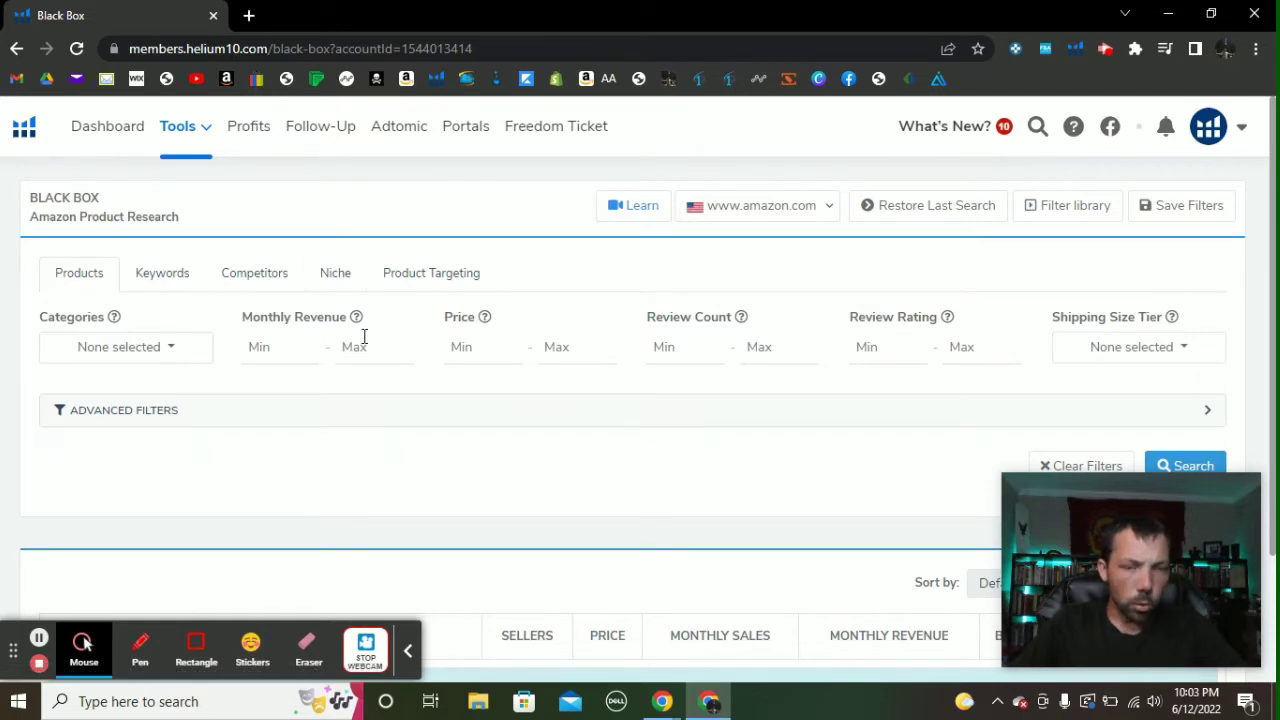
Expand the advanced filters of the product search and look over the available categories.
{"action": "scroll", "coordinate": [497, 366], "scroll_direction": "down", "scroll_amount": 1}
{"action": "scroll", "coordinate": [969, 280], "scroll_direction": "down", "scroll_amount": 1}
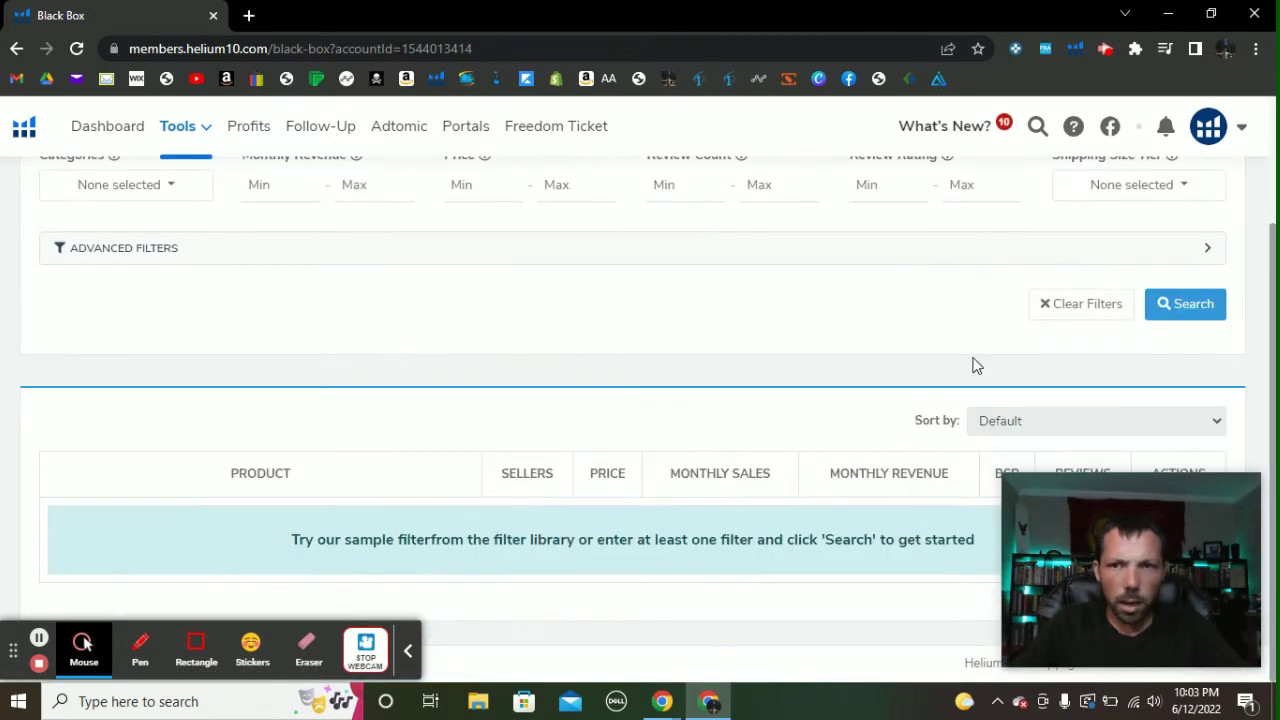
{"action": "scroll", "coordinate": [974, 363], "scroll_direction": "up", "scroll_amount": 1}
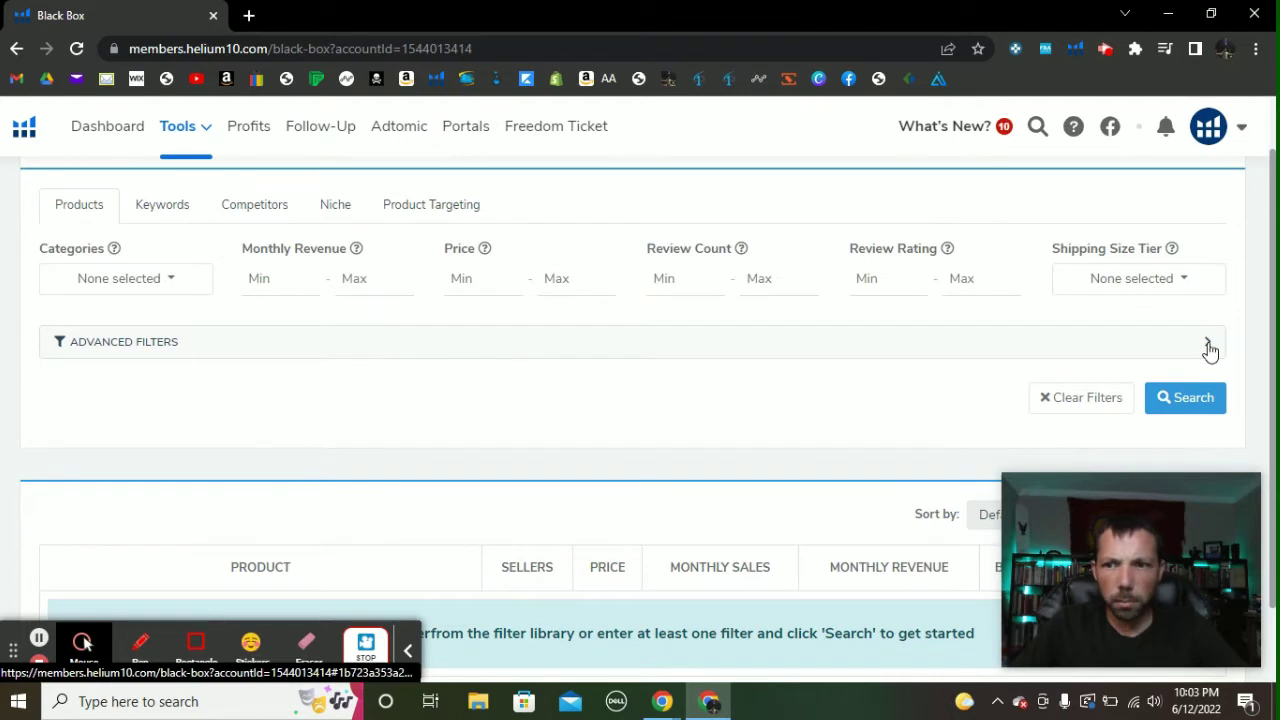
{"action": "left_click", "coordinate": [1207, 345]}
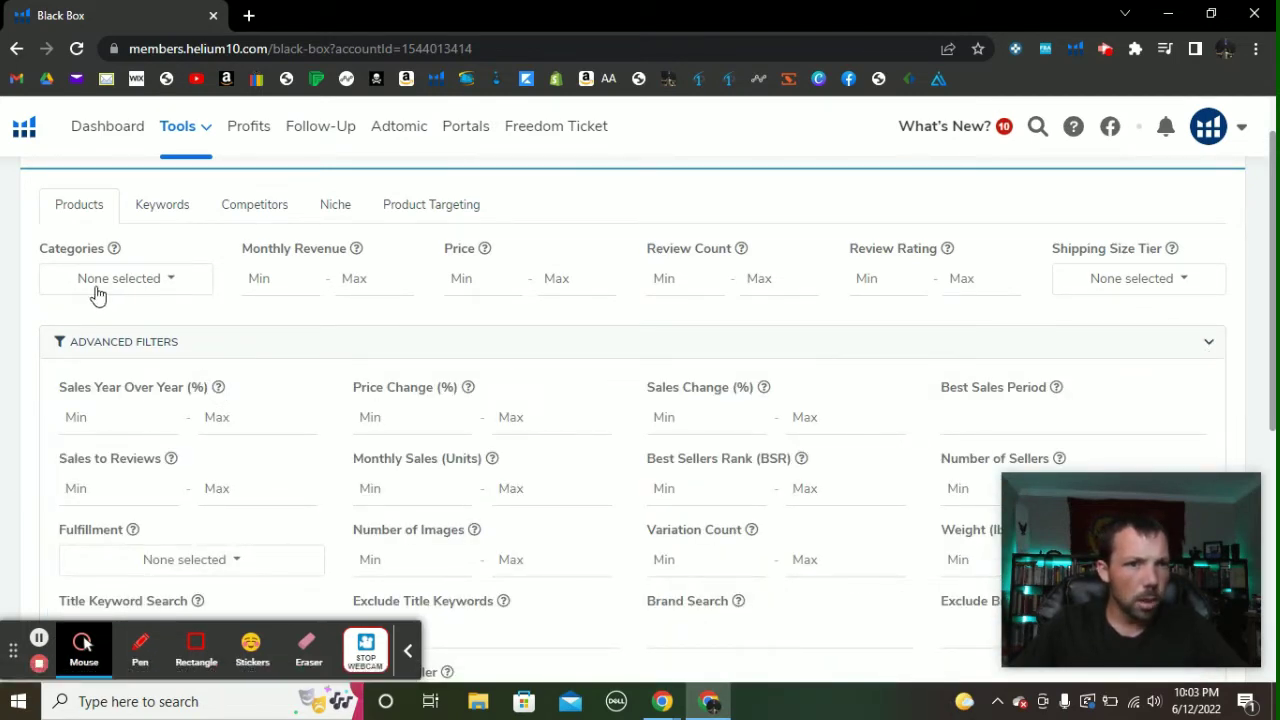
{"action": "left_click", "coordinate": [168, 284]}
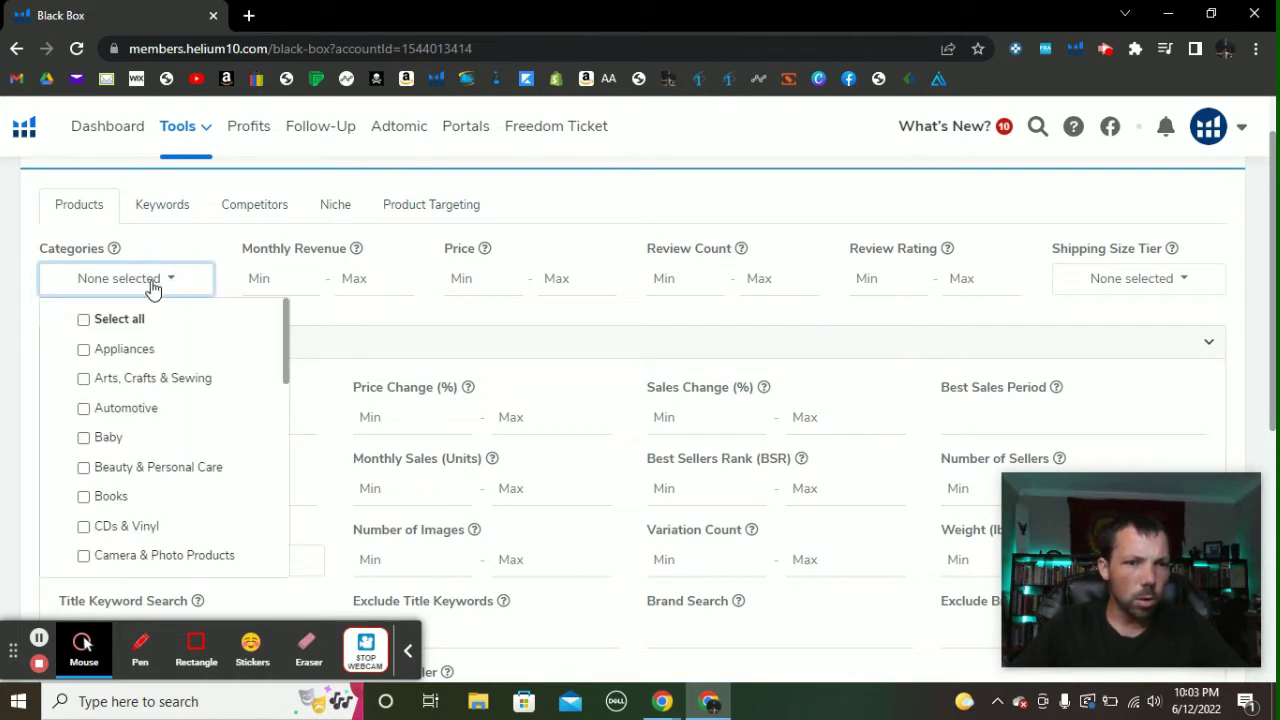
{"action": "left_click", "coordinate": [168, 274]}
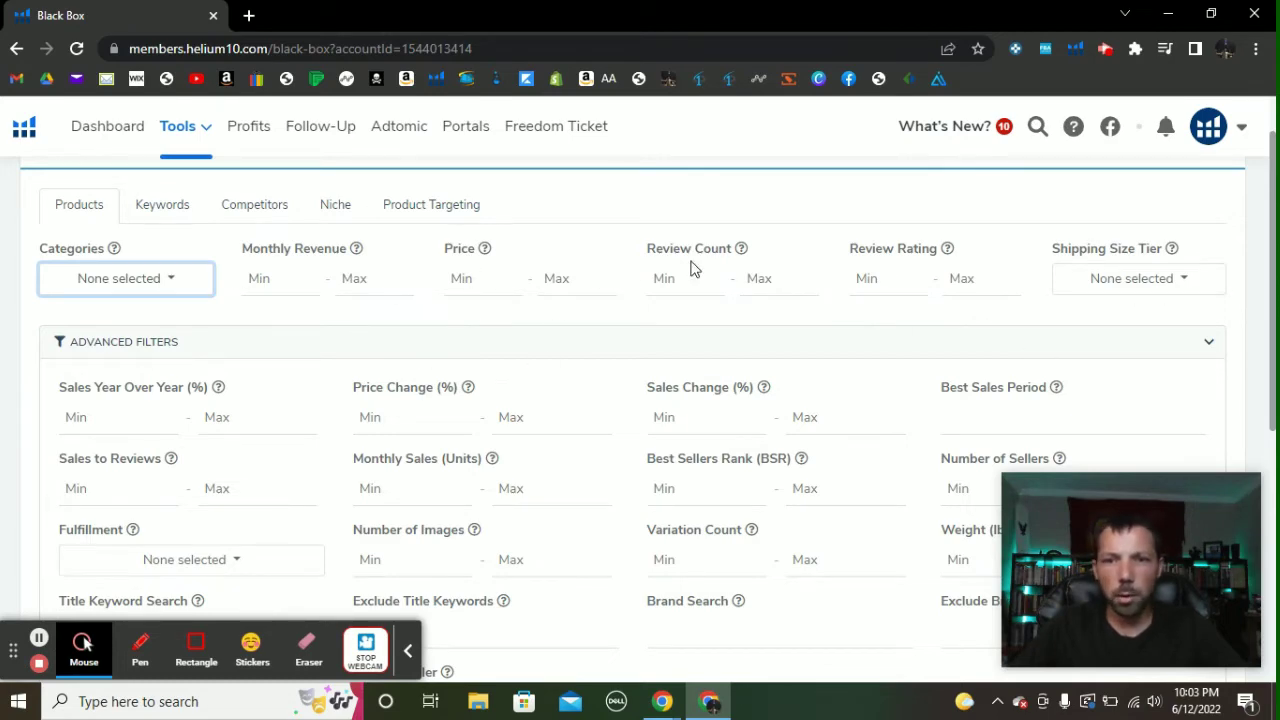
Search for products with "great value" as the title keyword.
{"action": "scroll", "coordinate": [172, 332], "scroll_direction": "down", "scroll_amount": 2}
{"action": "scroll", "coordinate": [166, 230], "scroll_direction": "up", "scroll_amount": 1}
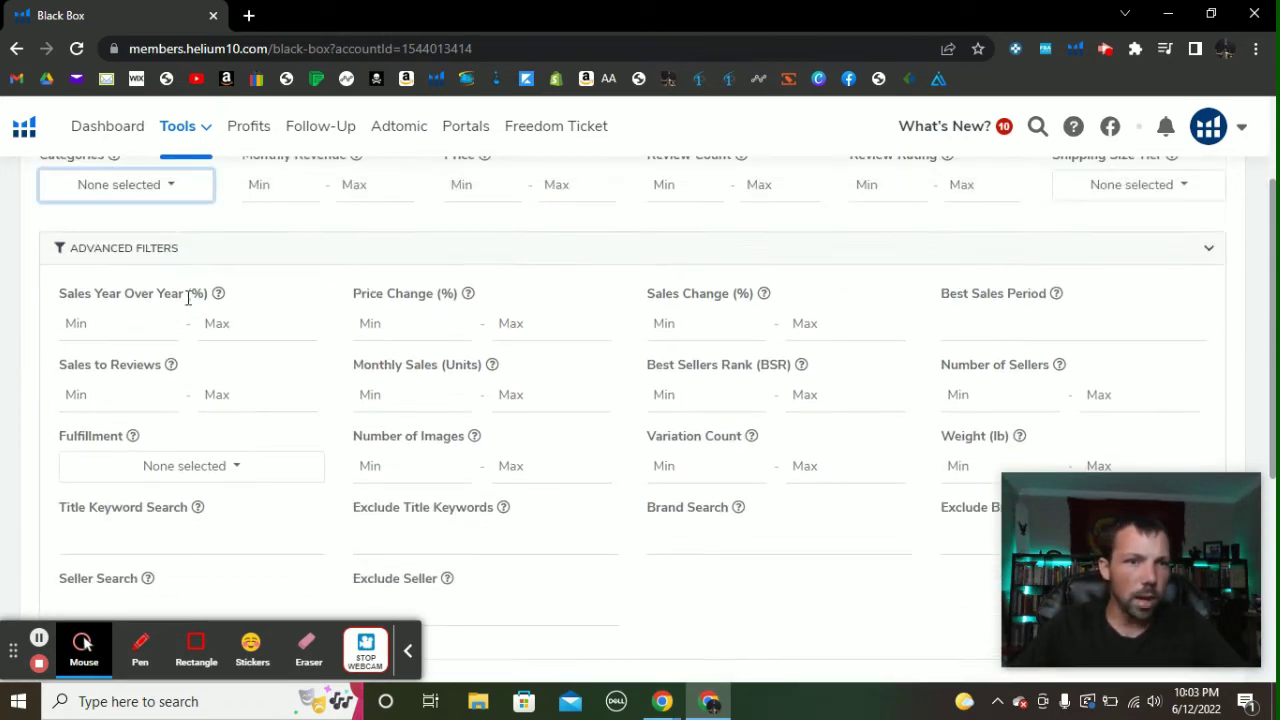
{"action": "scroll", "coordinate": [245, 400], "scroll_direction": "down", "scroll_amount": 1}
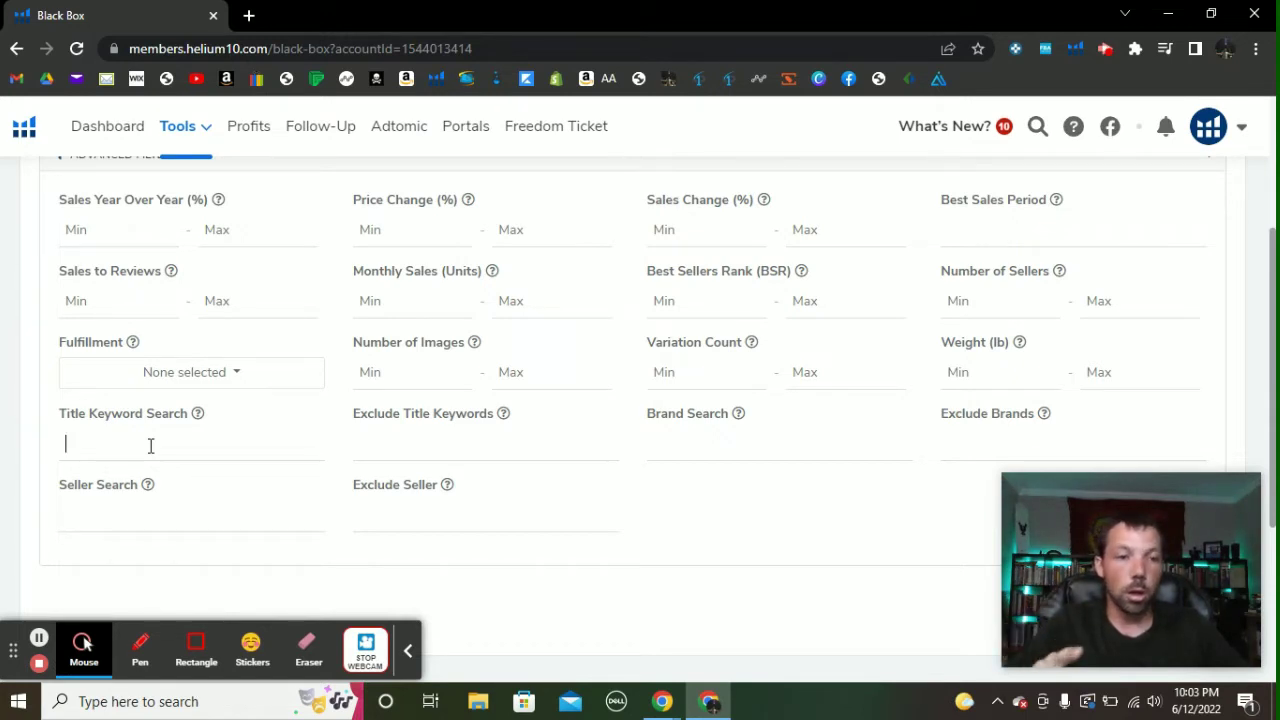
{"action": "type", "text": "eat va"}
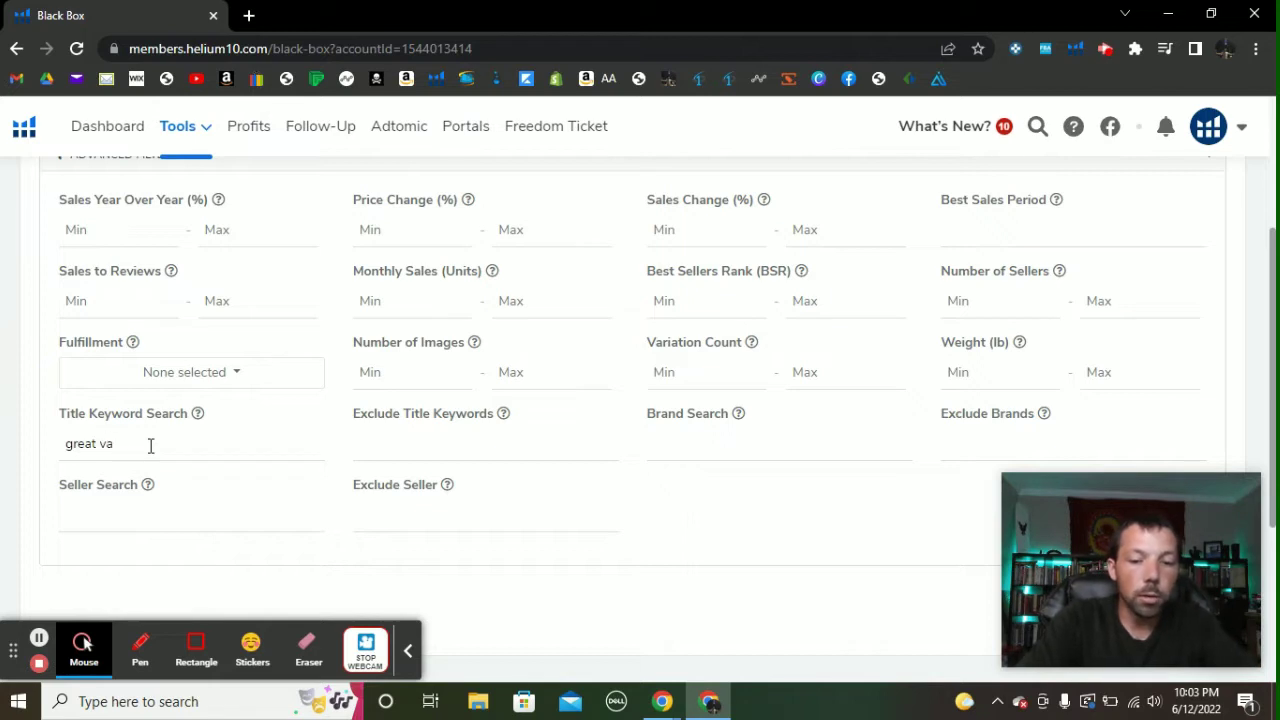
{"action": "type", "text": "lue"}
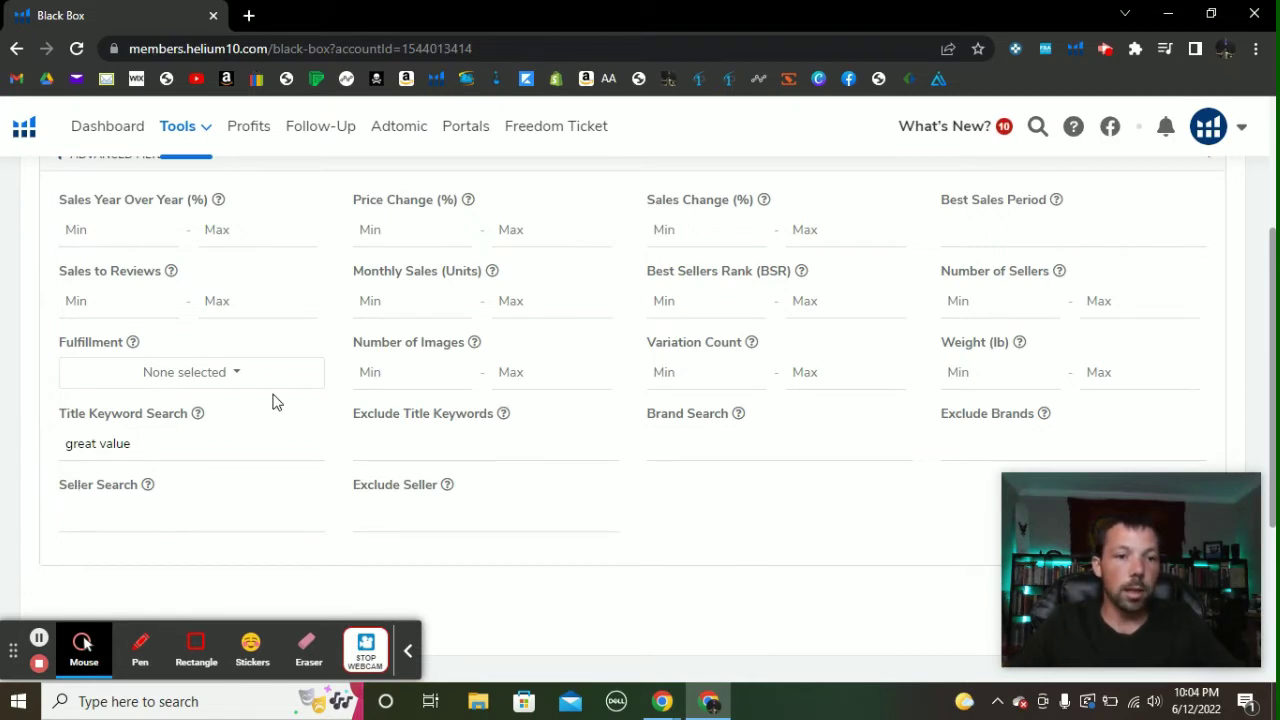
{"action": "scroll", "coordinate": [275, 395], "scroll_direction": "down", "scroll_amount": 3}
{"action": "left_click", "coordinate": [1190, 327]}
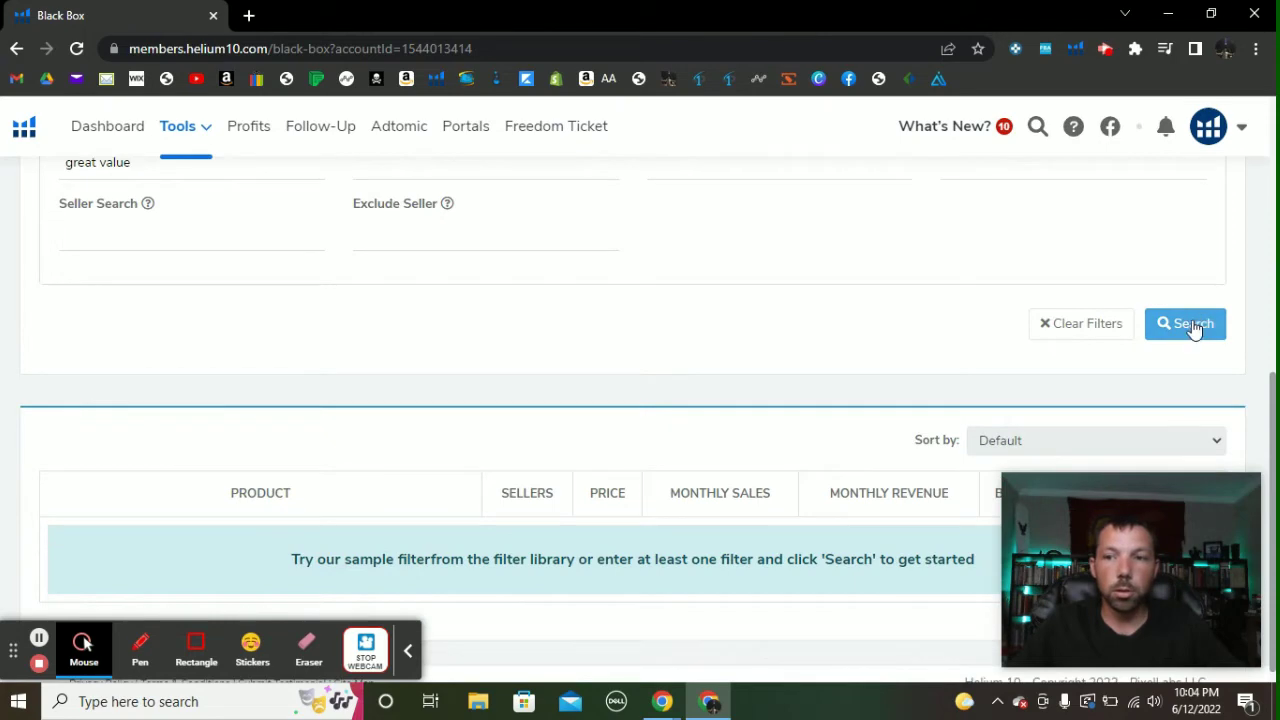
Examine the product results for Great Value items, including their sellers, prices, monthly sales and reviews.
{"action": "scroll", "coordinate": [560, 323], "scroll_direction": "down", "scroll_amount": 5}
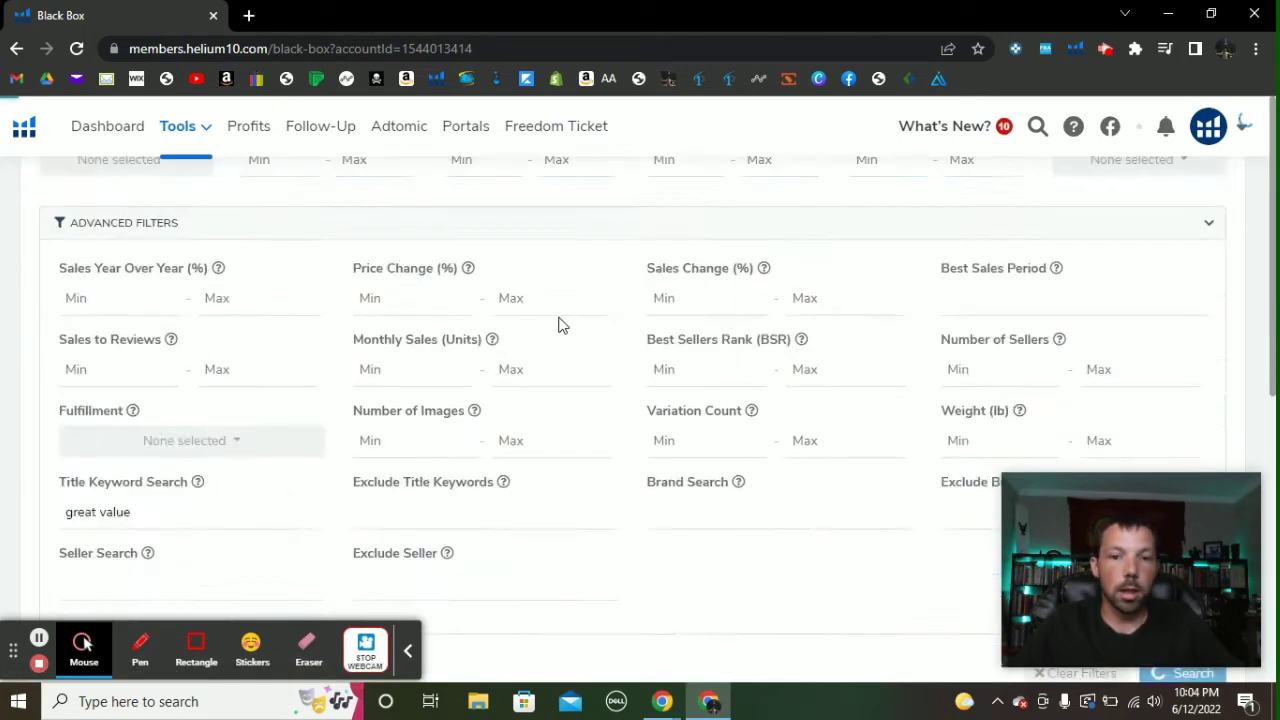
{"action": "scroll", "coordinate": [560, 323], "scroll_direction": "down", "scroll_amount": 3}
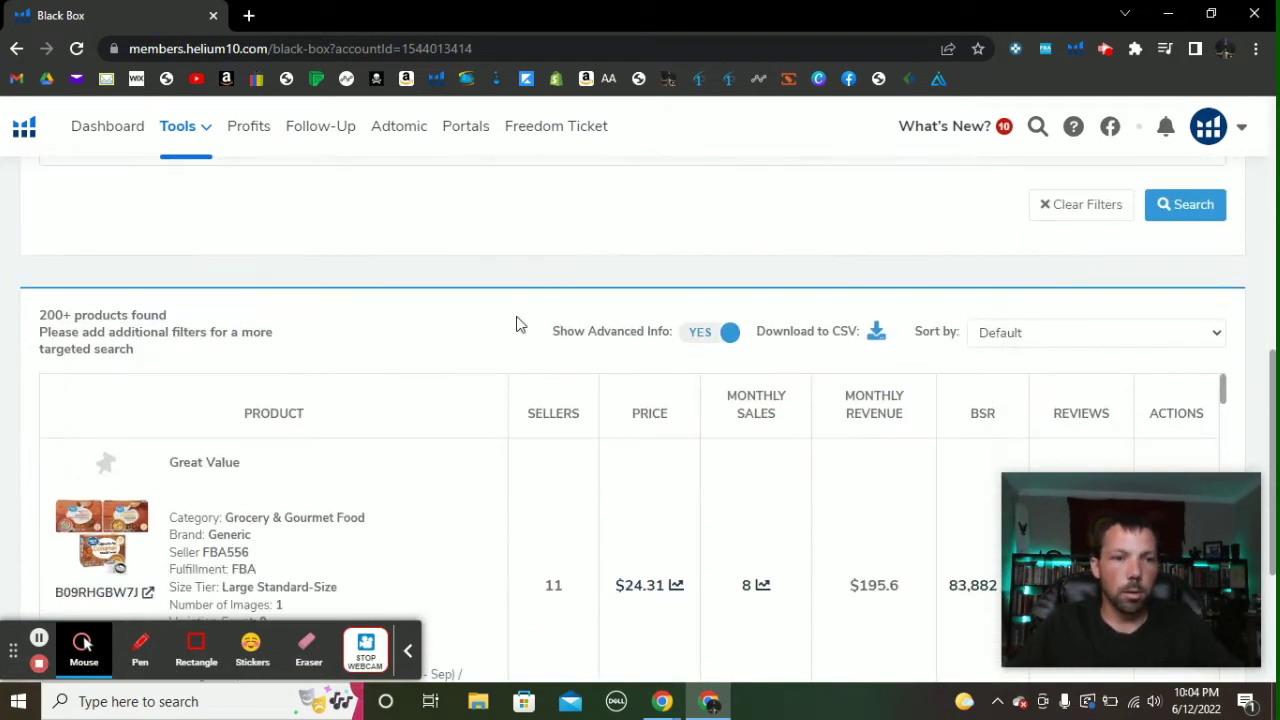
{"action": "scroll", "coordinate": [385, 287], "scroll_direction": "down", "scroll_amount": 2}
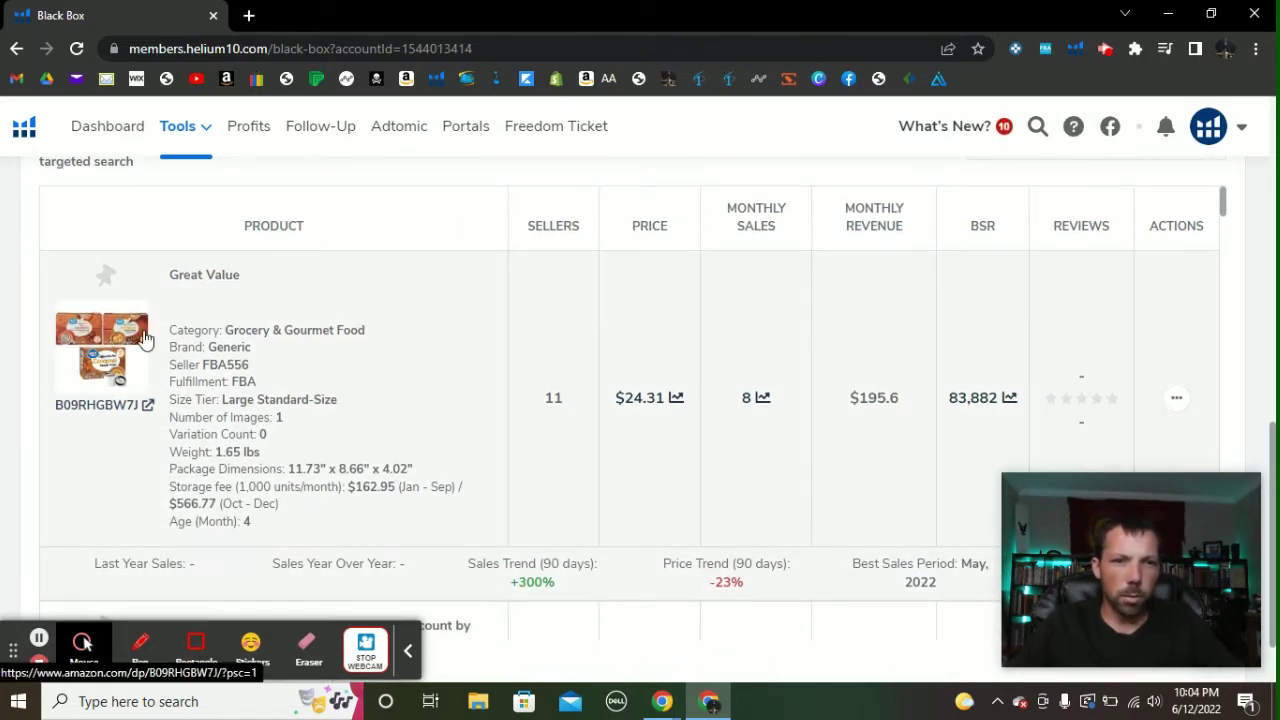
{"action": "scroll", "coordinate": [260, 338], "scroll_direction": "down", "scroll_amount": 3}
{"action": "scroll", "coordinate": [126, 408], "scroll_direction": "down", "scroll_amount": 4}
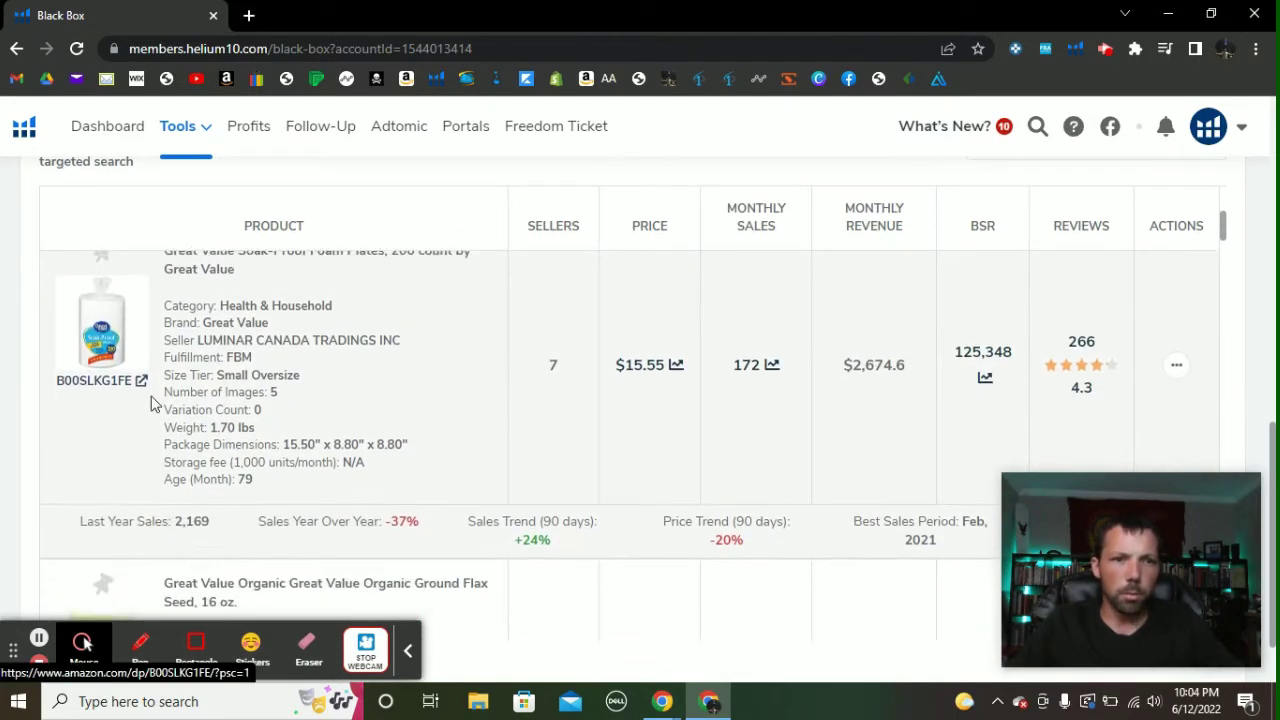
{"action": "scroll", "coordinate": [185, 460], "scroll_direction": "down", "scroll_amount": 7}
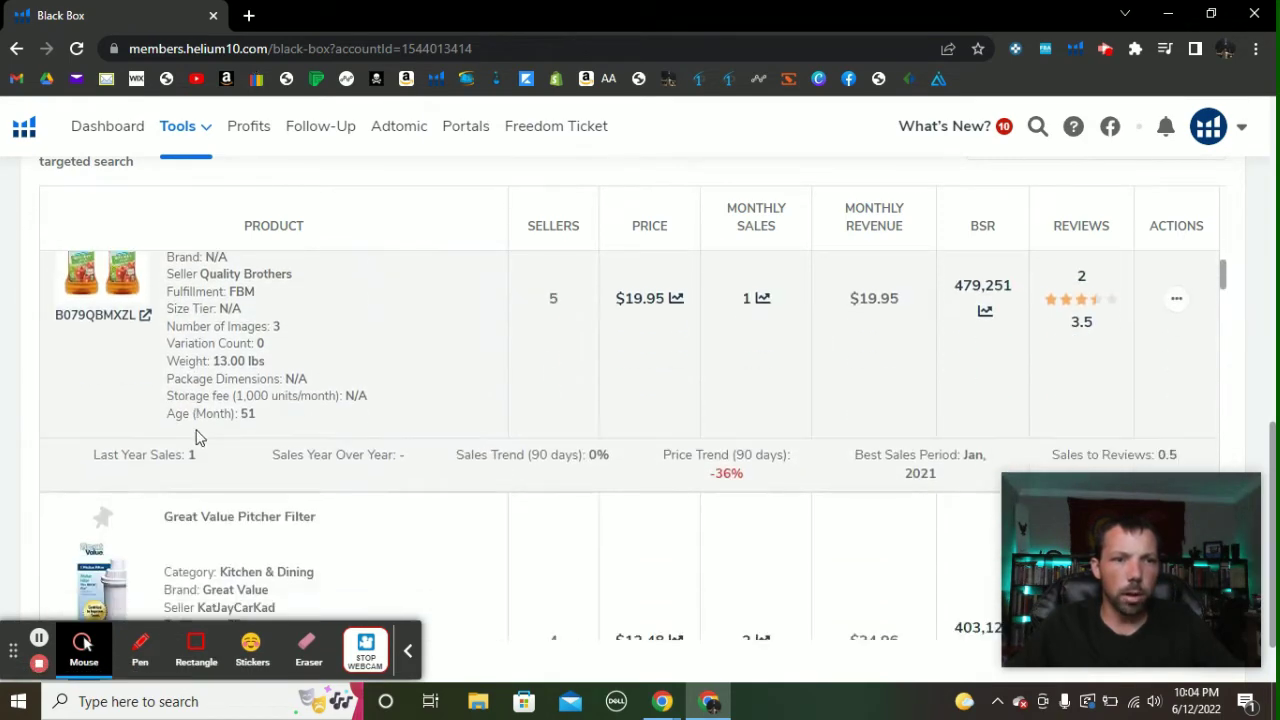
{"action": "scroll", "coordinate": [200, 432], "scroll_direction": "down", "scroll_amount": 8}
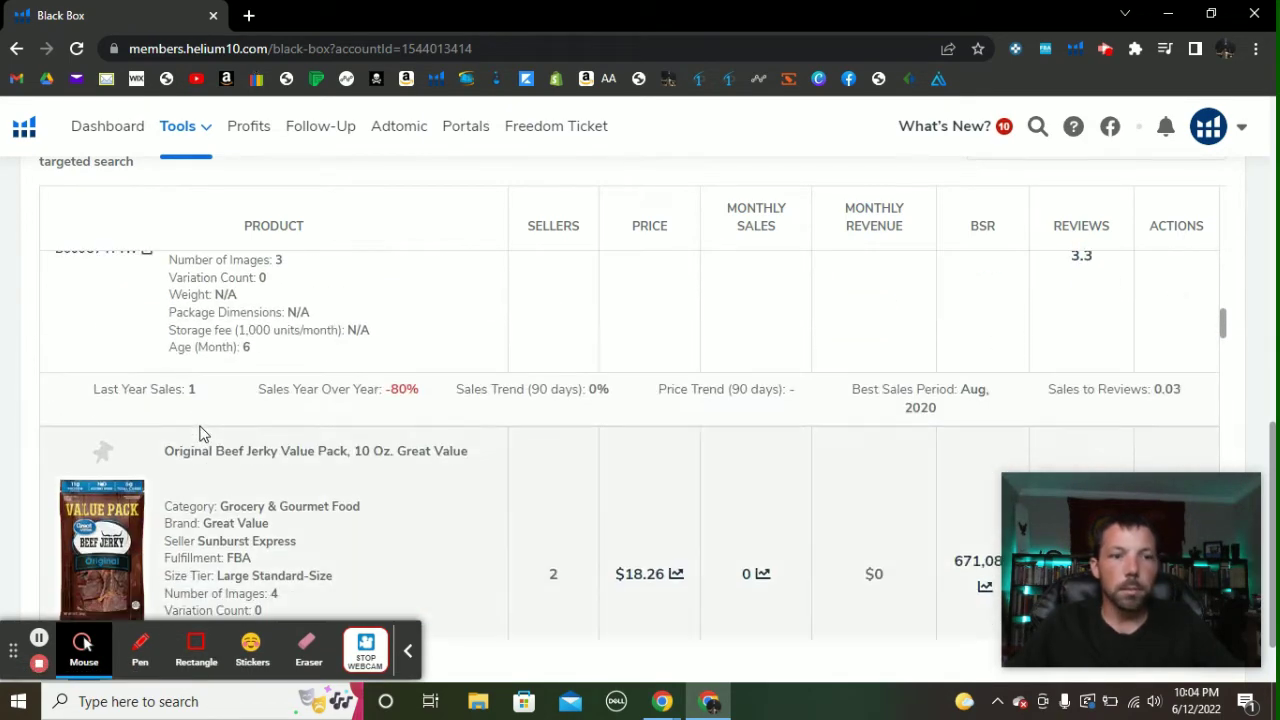
{"action": "scroll", "coordinate": [212, 408], "scroll_direction": "down", "scroll_amount": 3}
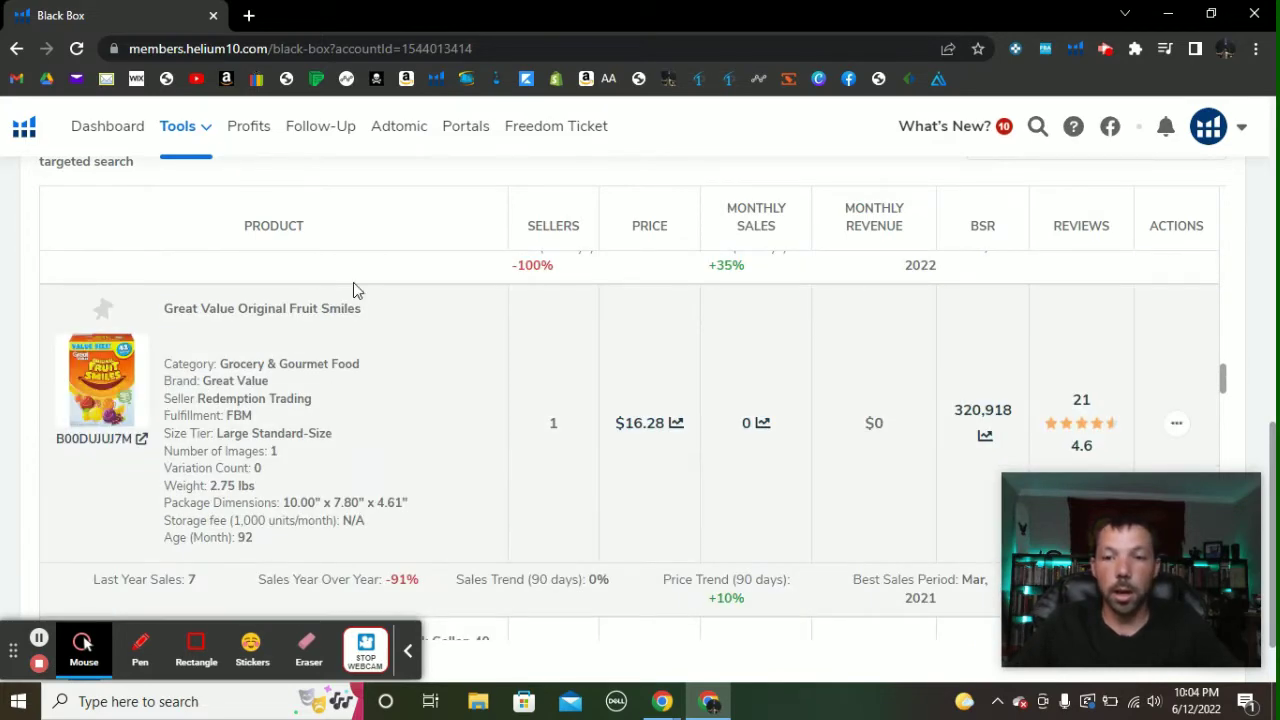
{"action": "scroll", "coordinate": [458, 420], "scroll_direction": "up", "scroll_amount": 6}
{"action": "scroll", "coordinate": [455, 385], "scroll_direction": "up", "scroll_amount": 10}
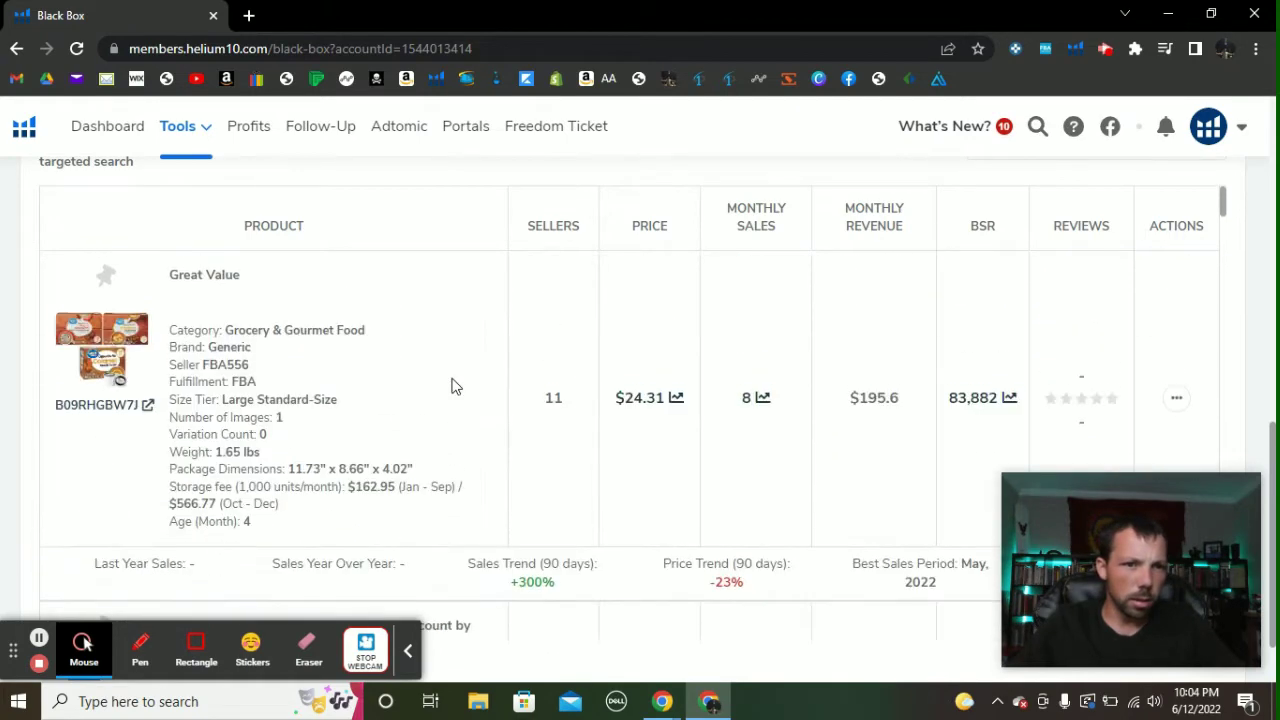
{"action": "scroll", "coordinate": [452, 383], "scroll_direction": "up", "scroll_amount": 3}
{"action": "scroll", "coordinate": [428, 520], "scroll_direction": "down", "scroll_amount": 2}
{"action": "scroll", "coordinate": [437, 584], "scroll_direction": "up", "scroll_amount": 2}
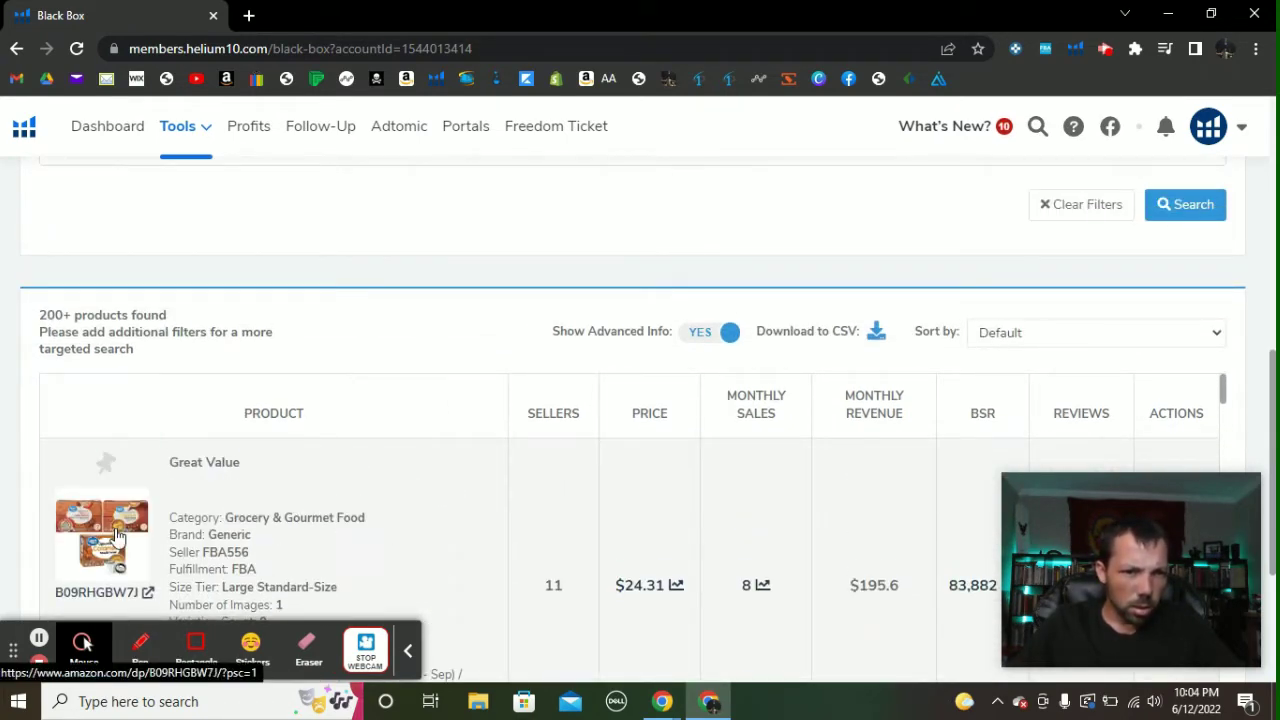
Open the Amazon listing of the first Great Value result and review its bundle contents and price.
{"action": "scroll", "coordinate": [116, 509], "scroll_direction": "down", "scroll_amount": 2}
{"action": "scroll", "coordinate": [116, 505], "scroll_direction": "up", "scroll_amount": 1}
{"action": "left_click", "coordinate": [108, 463]}
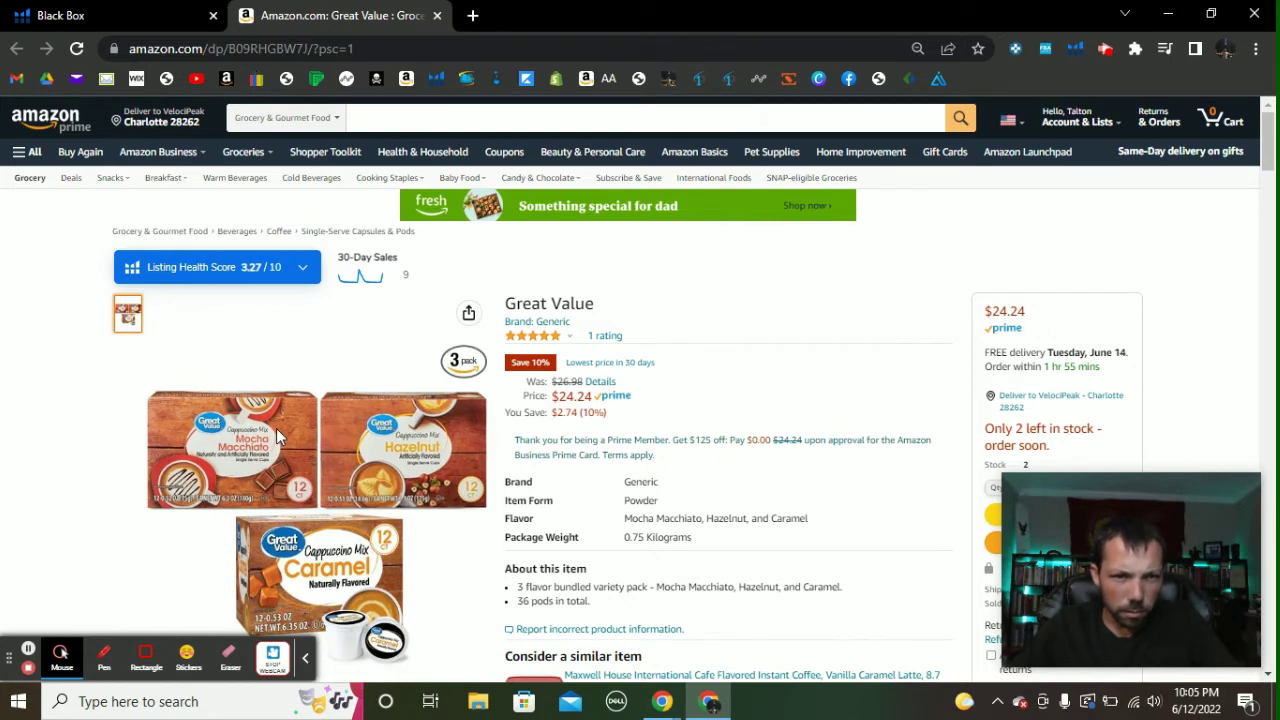
{"action": "scroll", "coordinate": [267, 455], "scroll_direction": "down", "scroll_amount": 1}
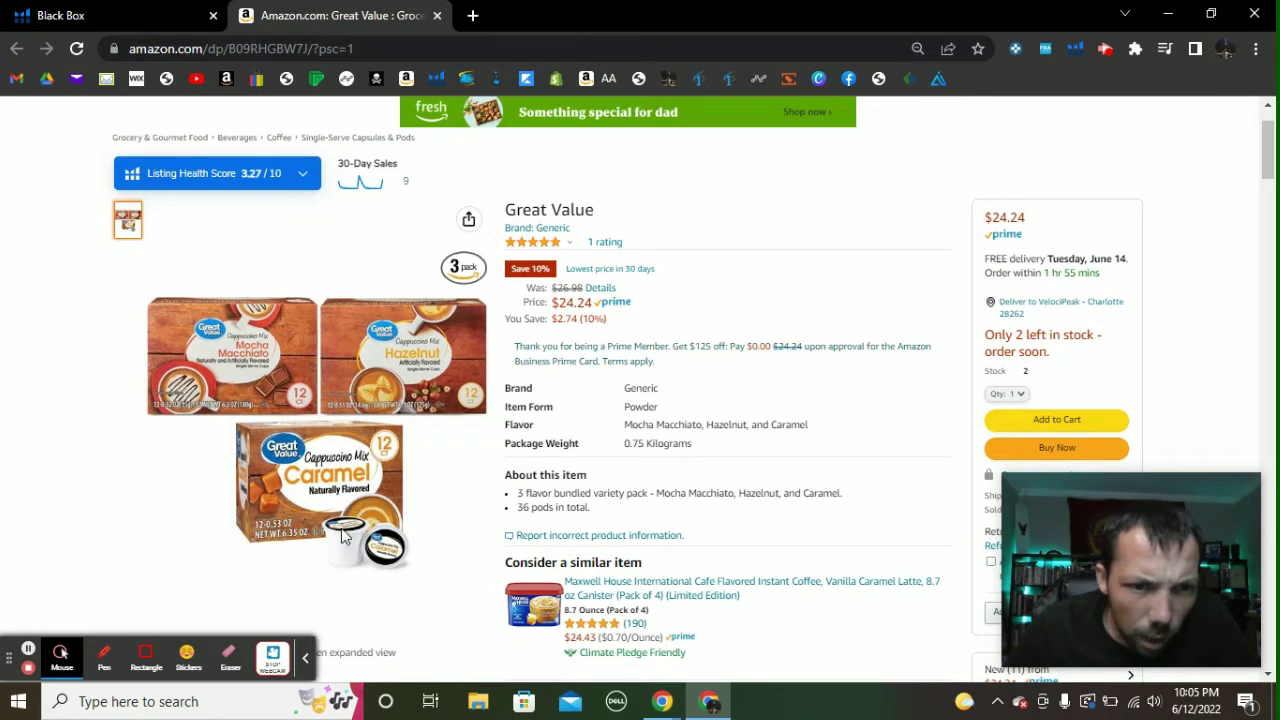
{"action": "scroll", "coordinate": [362, 478], "scroll_direction": "down", "scroll_amount": 1}
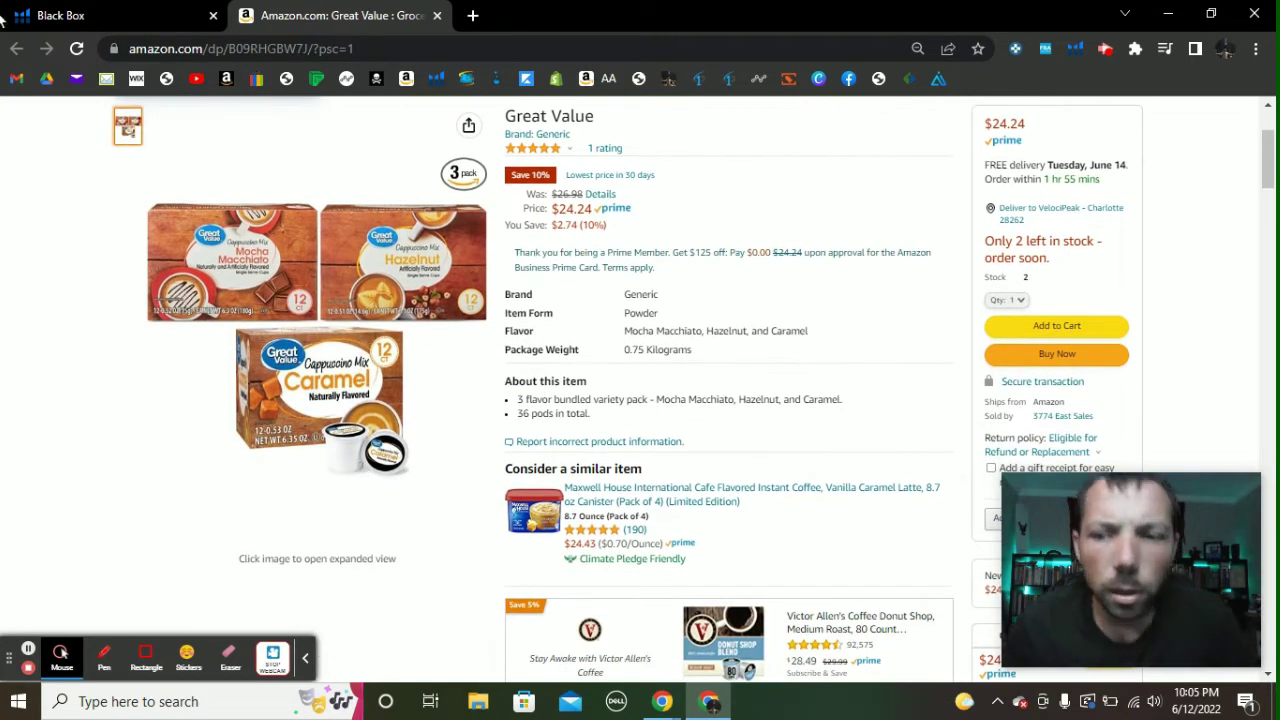
Search Google in a new tab for "cappucinno mix great value walmart".
{"action": "left_click", "coordinate": [473, 15]}
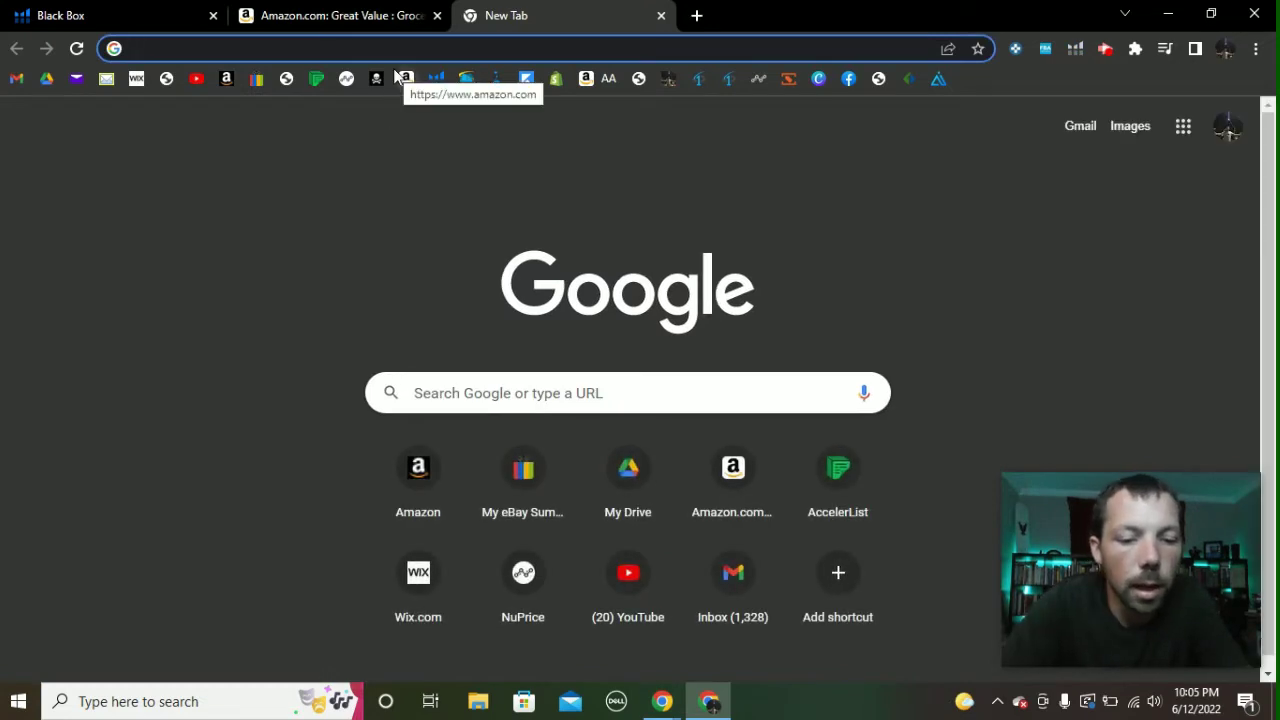
{"action": "type", "text": "capp"}
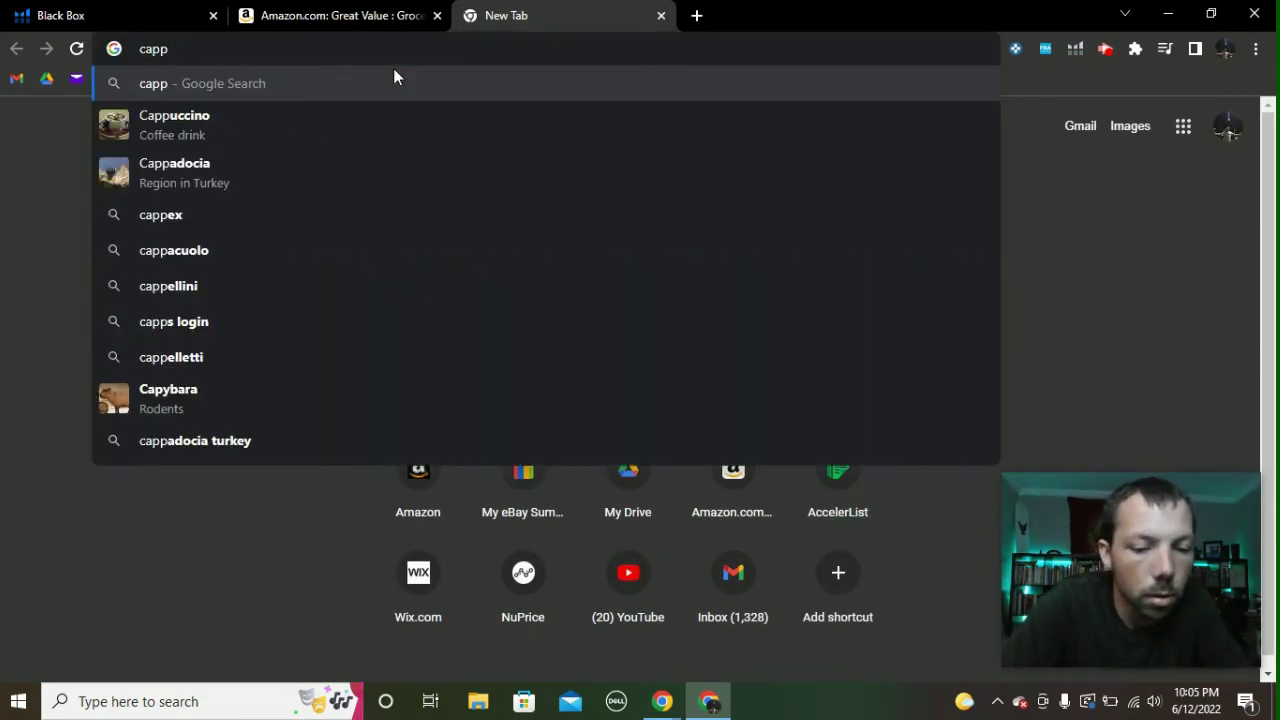
{"action": "type", "text": "ucinno "}
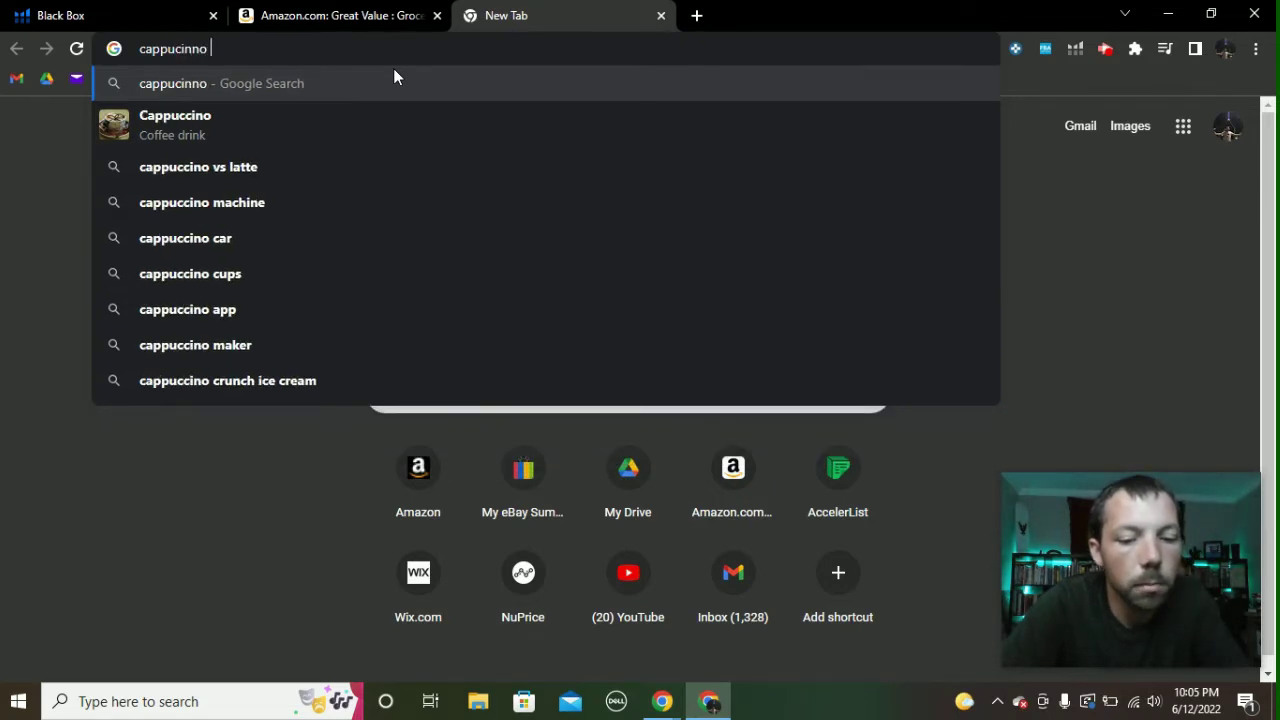
{"action": "type", "text": "mix gre"}
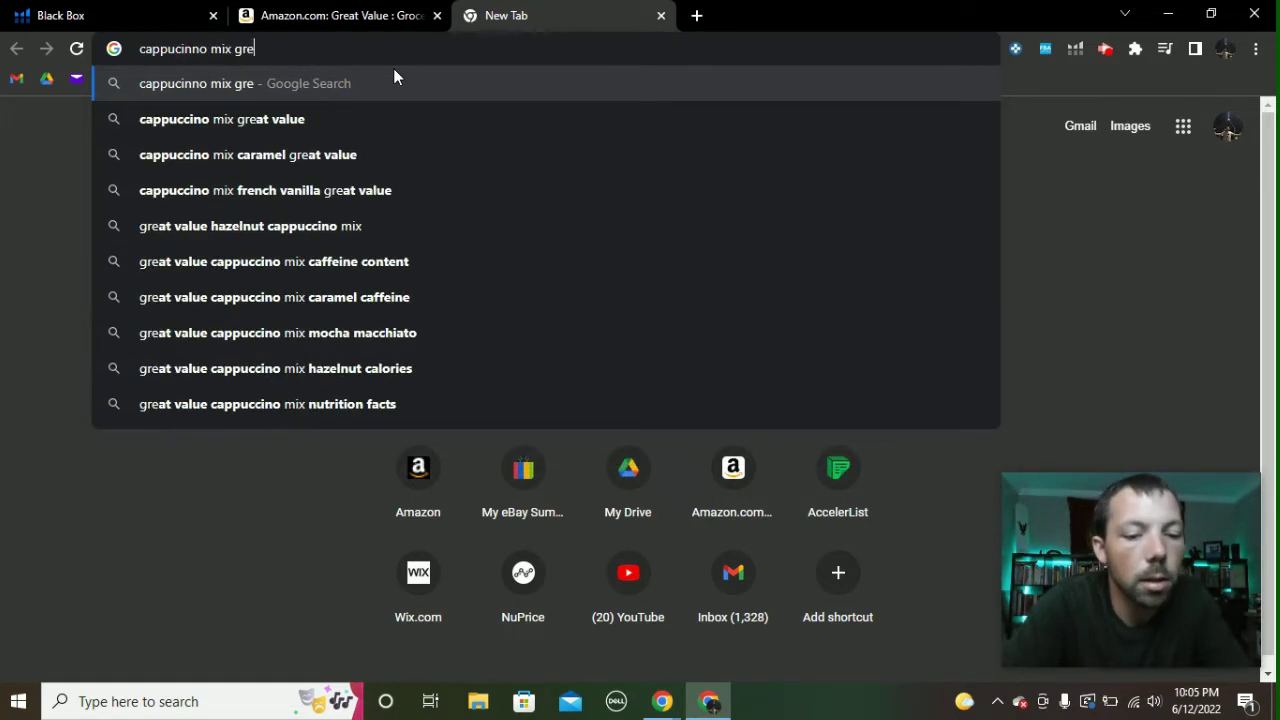
{"action": "type", "text": "at v"}
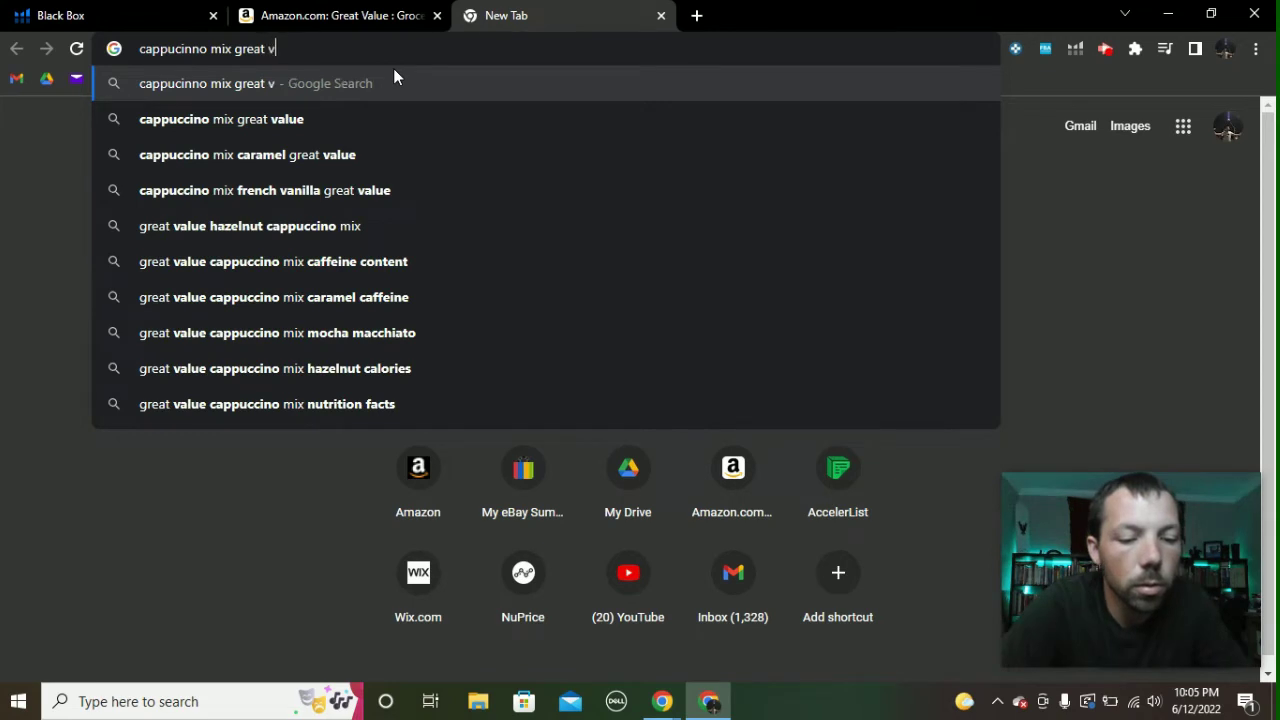
{"action": "type", "text": "alue walmart"}
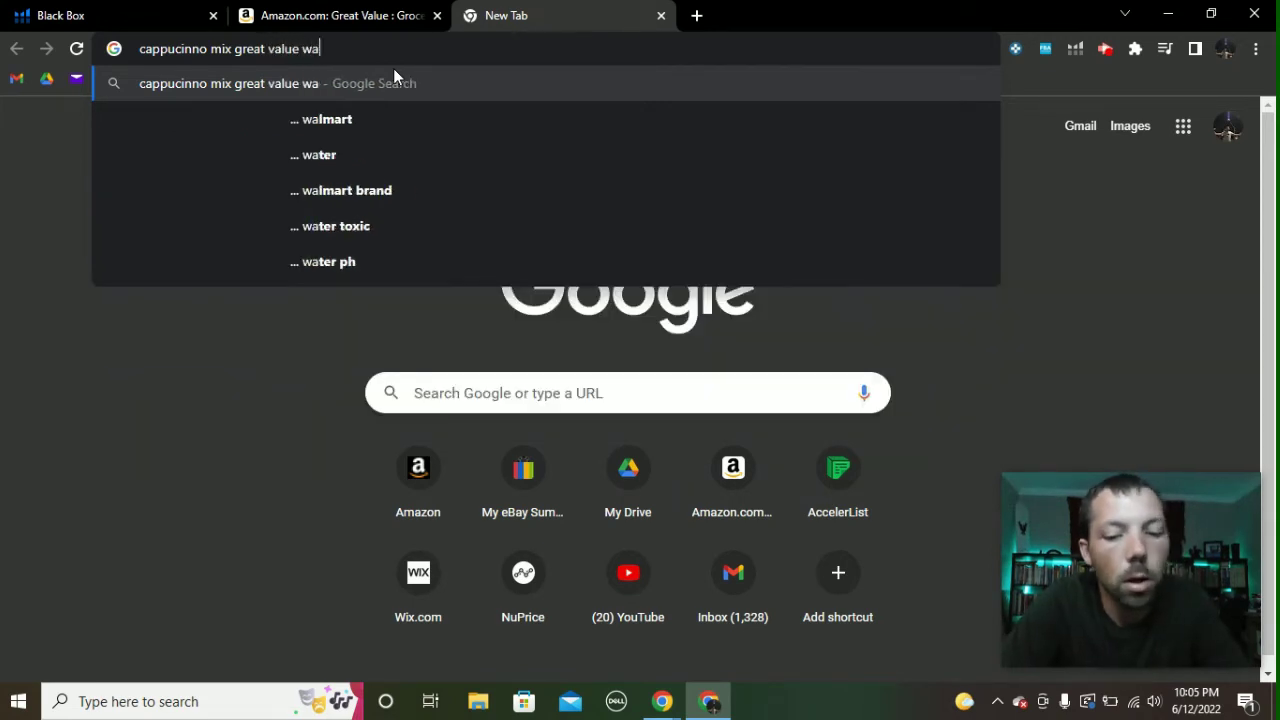
{"action": "key", "text": "Return"}
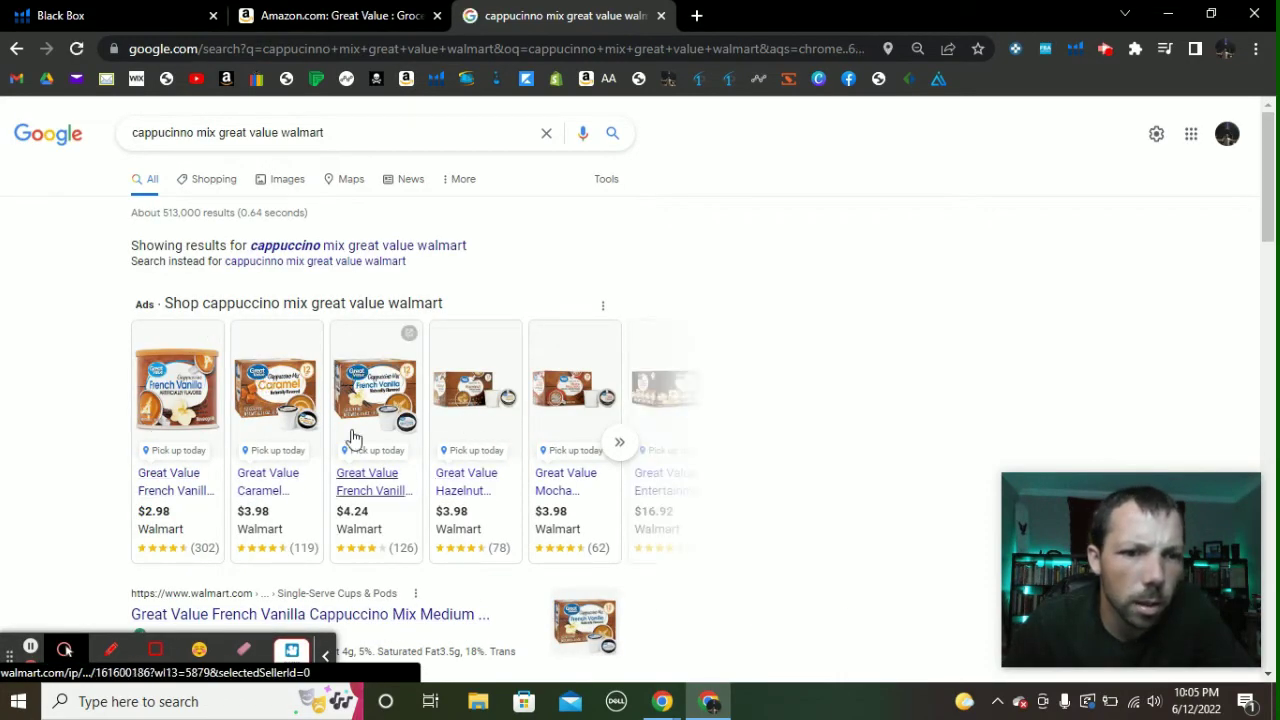
Check Walmart's offer for the Great Value caramel cappuccino pods and compare it with the three-pack's Amazon listing.
{"action": "mouse_move", "coordinate": [270, 505]}
{"action": "left_click", "coordinate": [264, 576]}
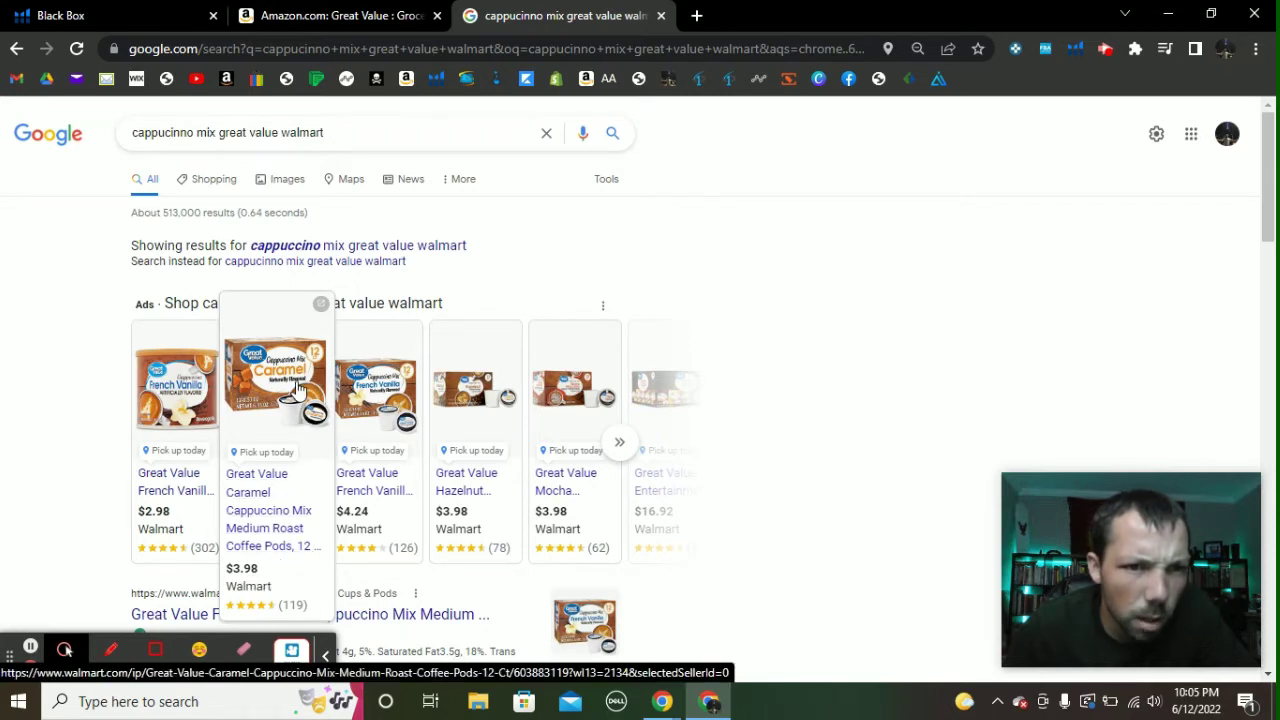
{"action": "left_click", "coordinate": [356, 28]}
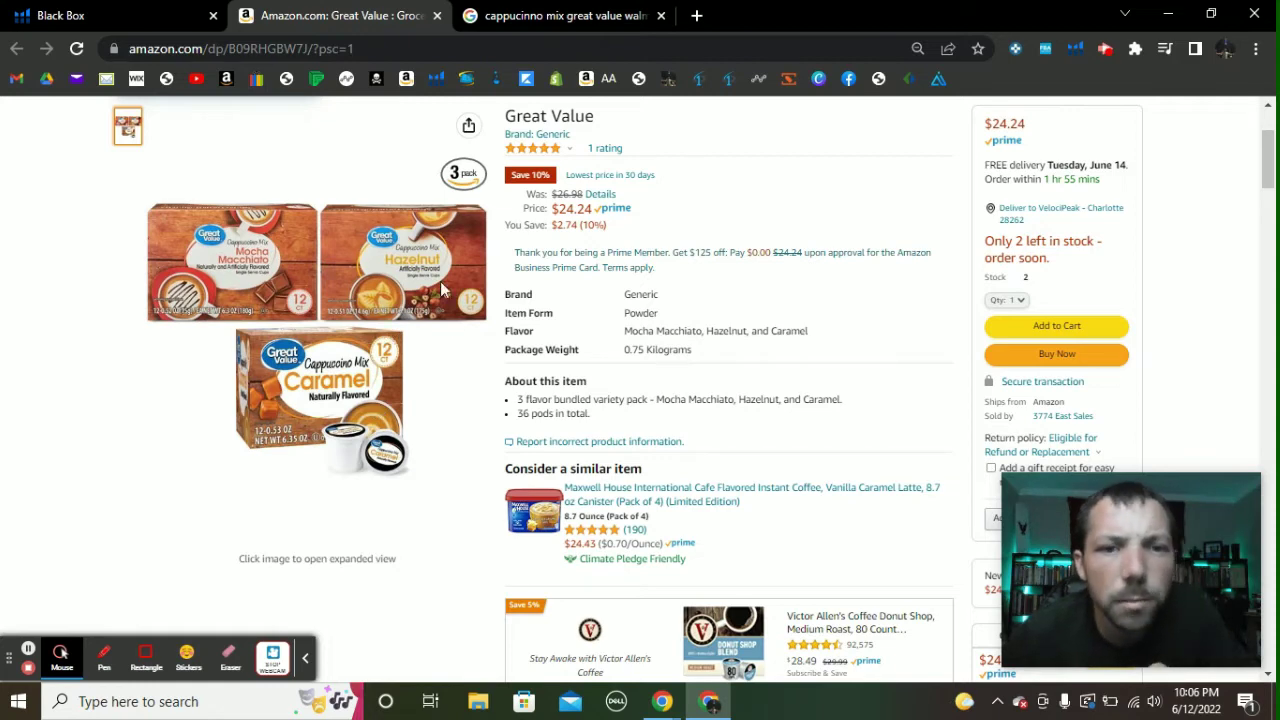
{"action": "scroll", "coordinate": [595, 530], "scroll_direction": "down", "scroll_amount": 1}
{"action": "scroll", "coordinate": [595, 530], "scroll_direction": "up", "scroll_amount": 5}
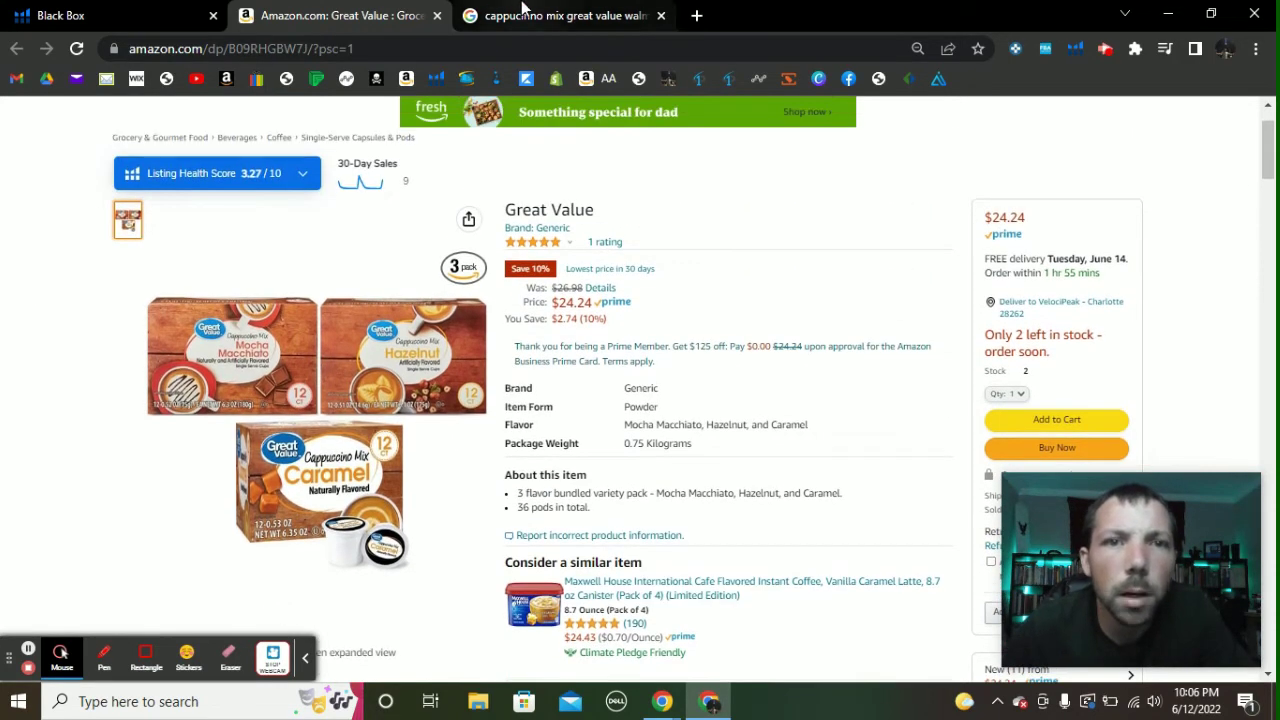
Compare Walmart's cappuccino pod prices in the Google results with the three-pack's price on its Amazon listing.
{"action": "left_click", "coordinate": [555, 15]}
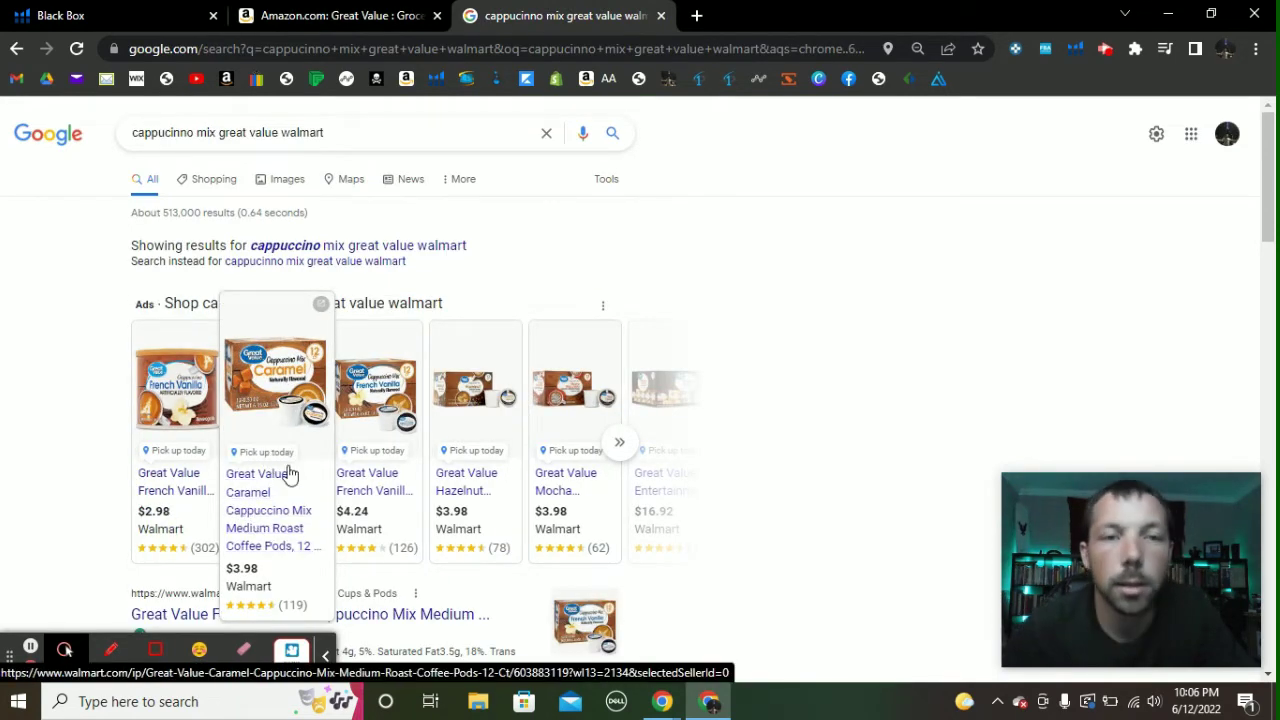
{"action": "left_click", "coordinate": [340, 15]}
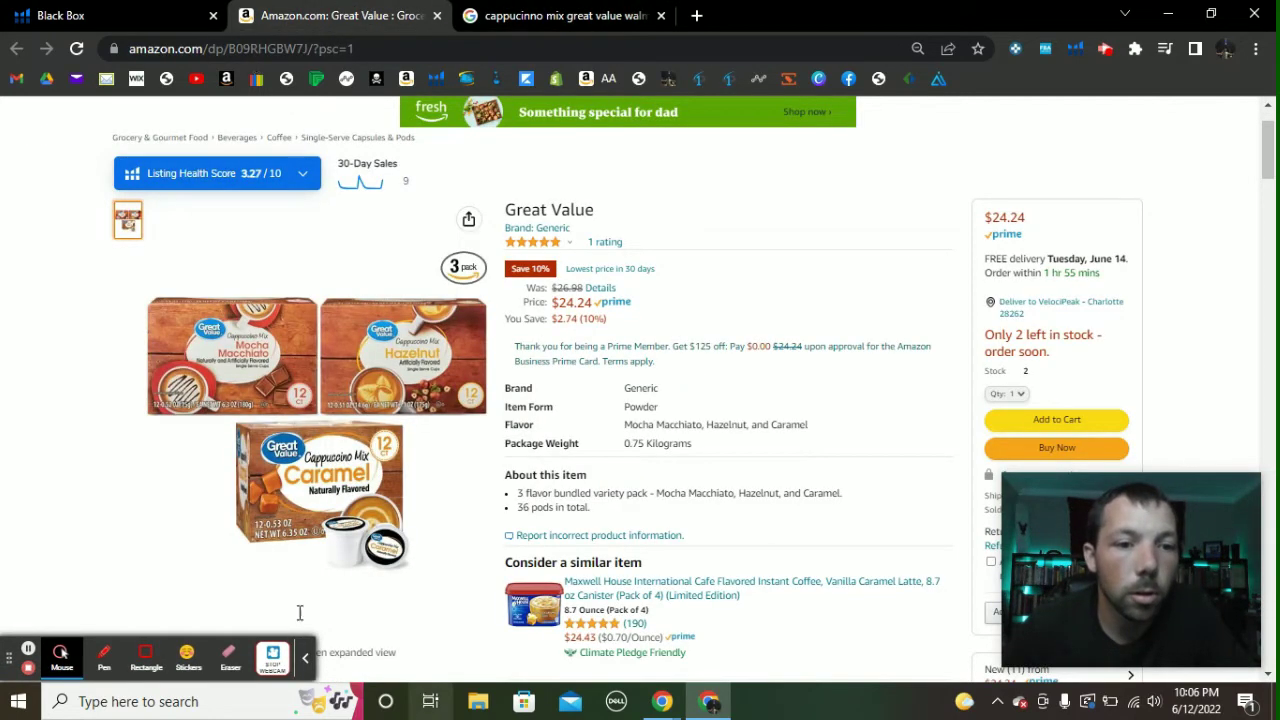
{"action": "scroll", "coordinate": [335, 462], "scroll_direction": "down", "scroll_amount": 1}
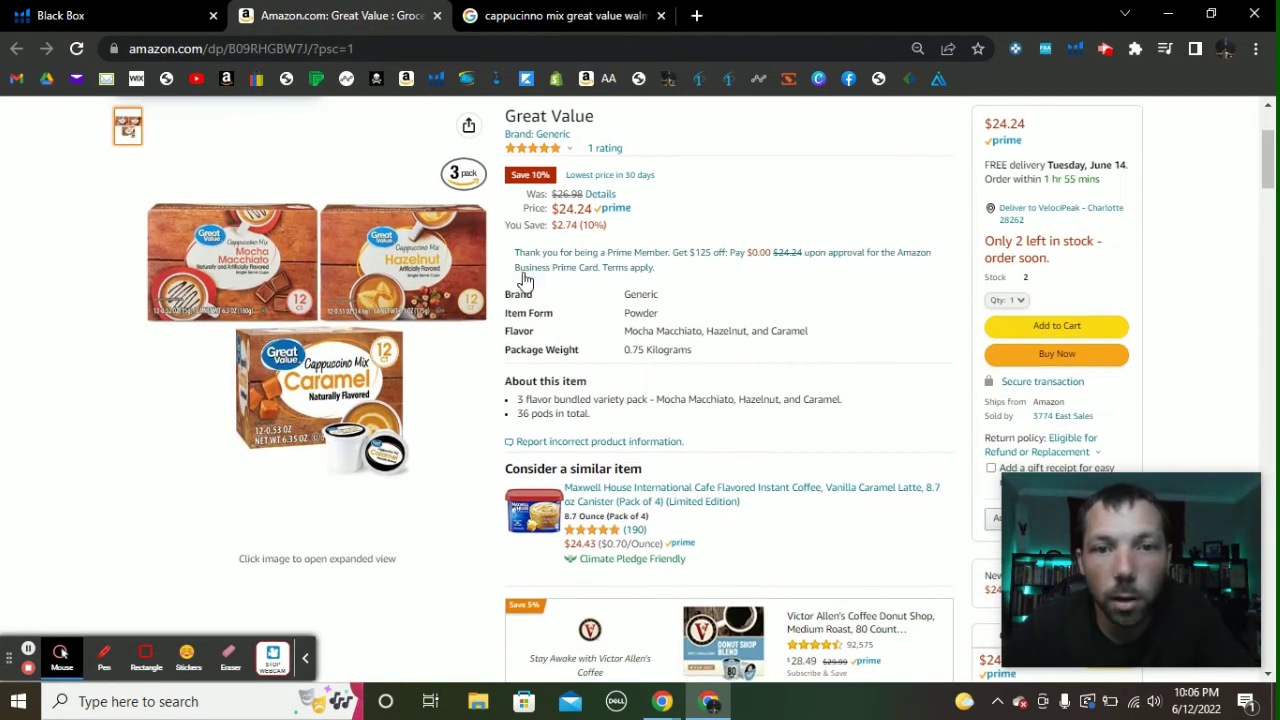
{"action": "left_click", "coordinate": [563, 212]}
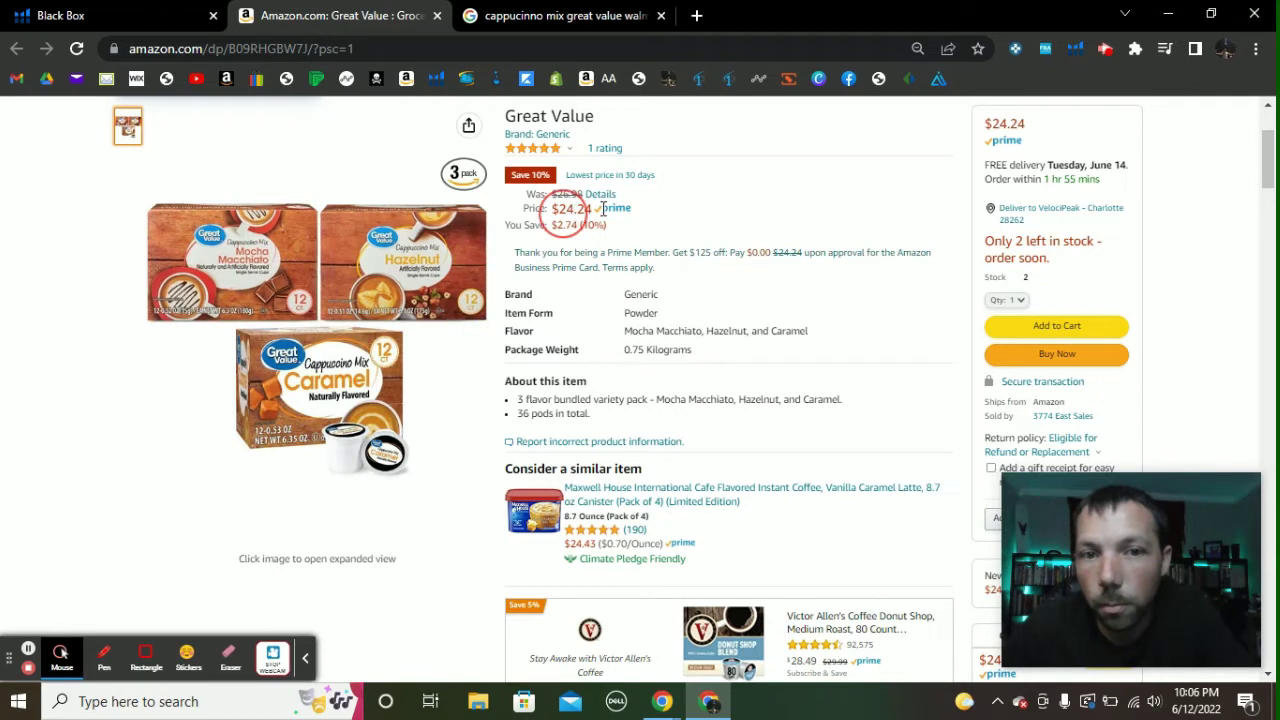
{"action": "left_click_drag", "start_coordinate": [604, 218], "coordinate": [604, 220]}
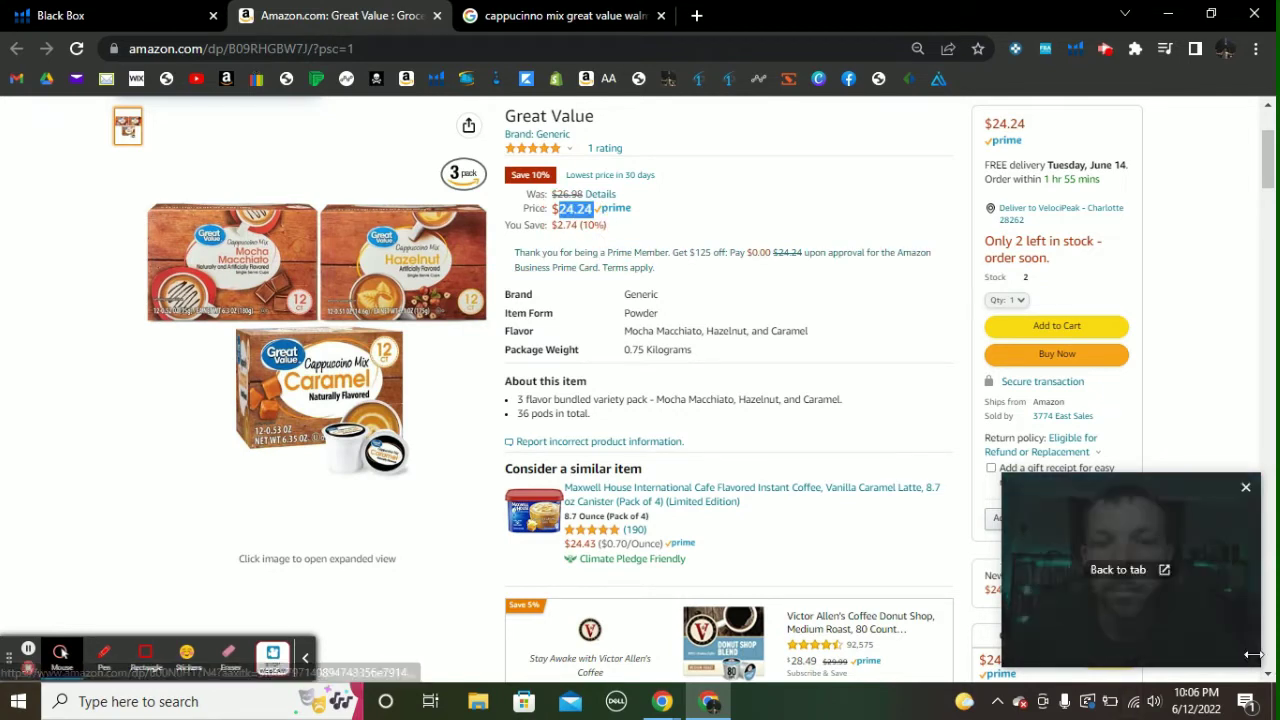
{"action": "left_click", "coordinate": [834, 212]}
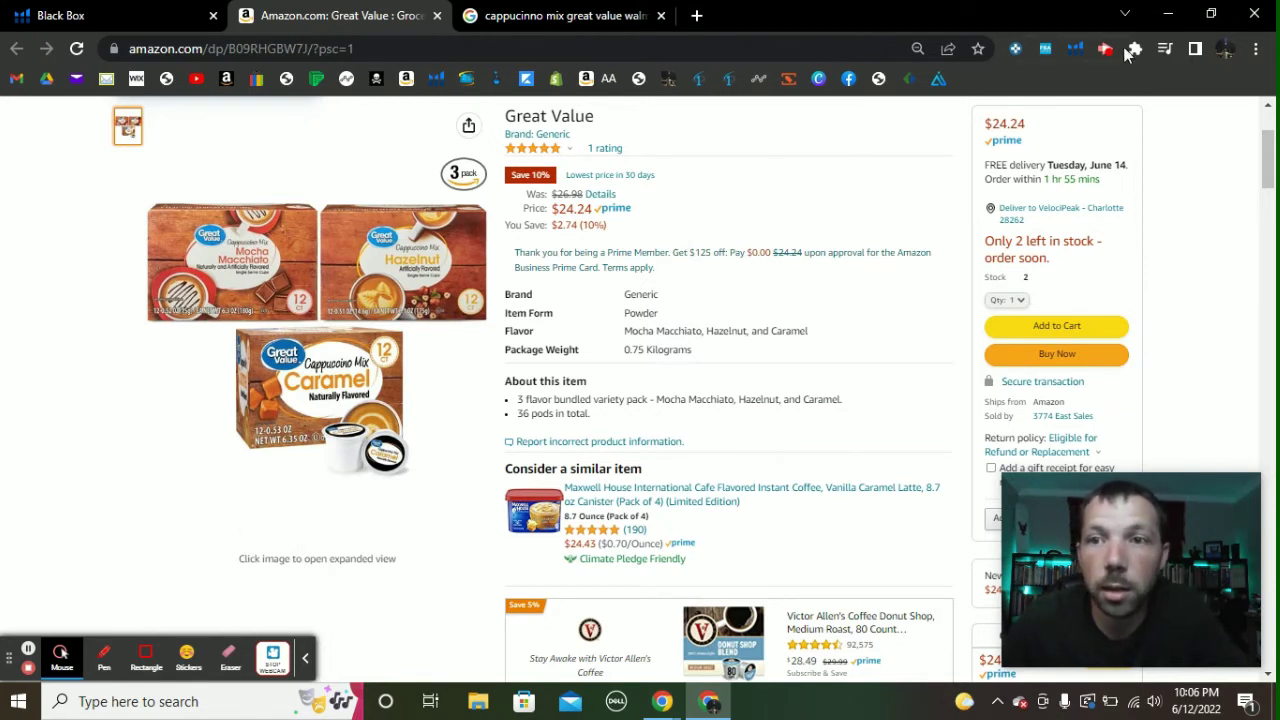
Calculate the three-pack's profit in the Amazon FBA calculator without logging in, using price $24.24, product cost $12.00 and ship-to-Amazon fee $1.00.
{"action": "left_click", "coordinate": [1043, 50]}
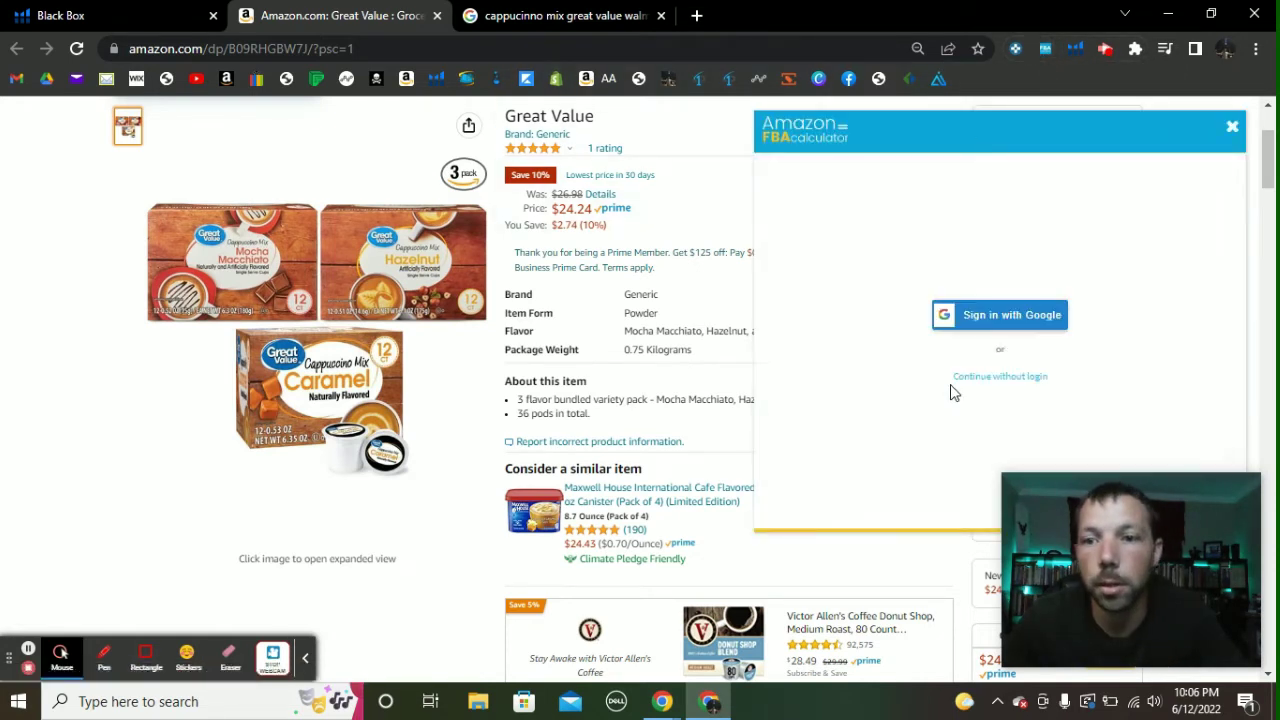
{"action": "left_click", "coordinate": [1015, 378]}
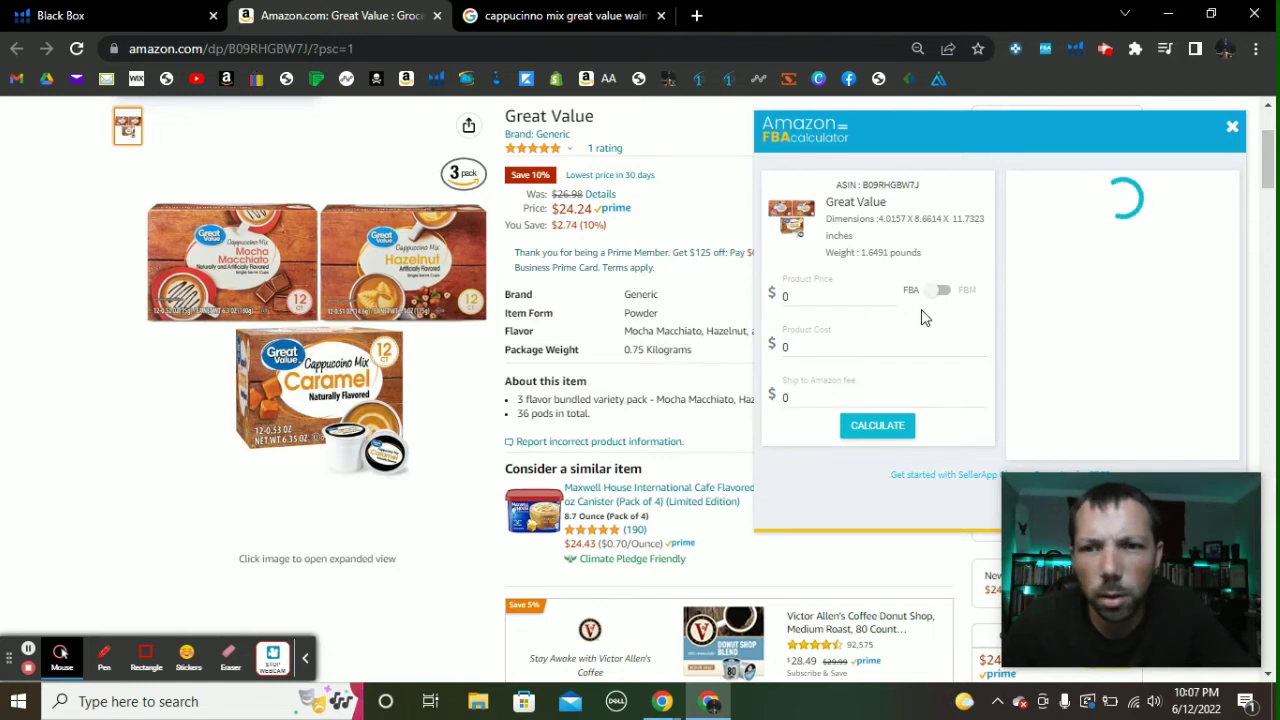
{"action": "left_click", "coordinate": [830, 297]}
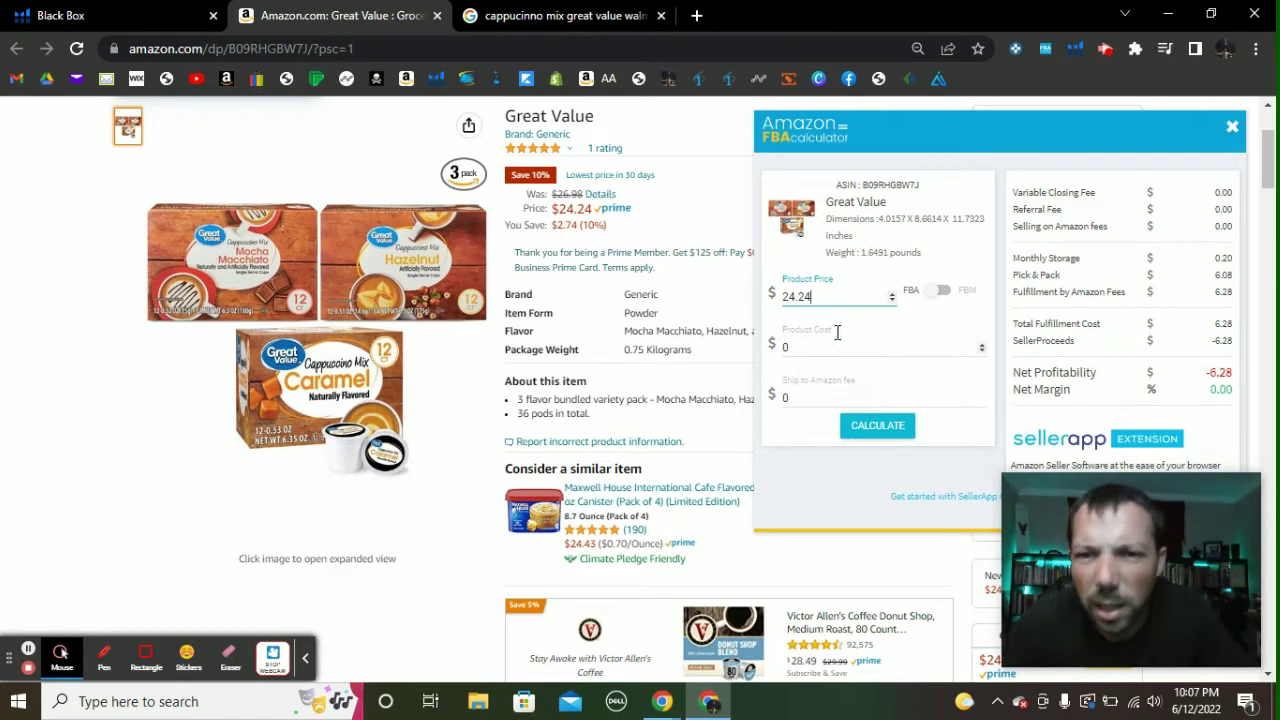
{"action": "left_click", "coordinate": [818, 345]}
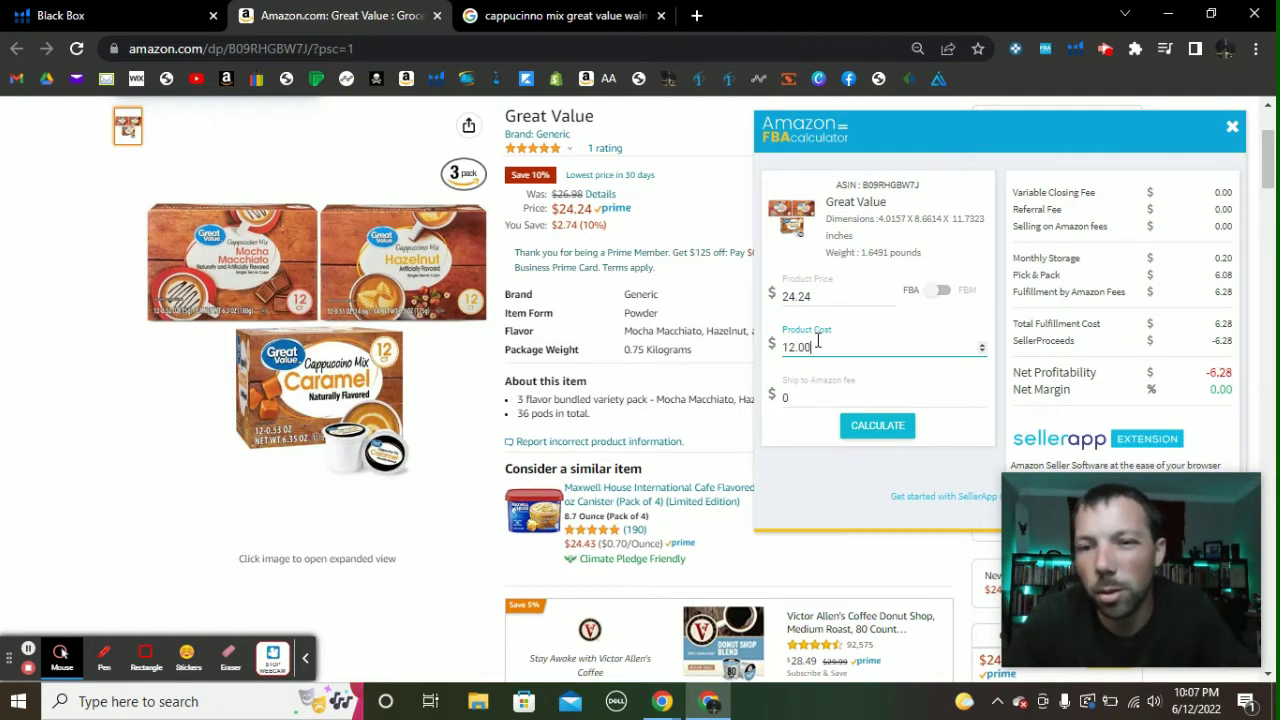
{"action": "left_click", "coordinate": [843, 399]}
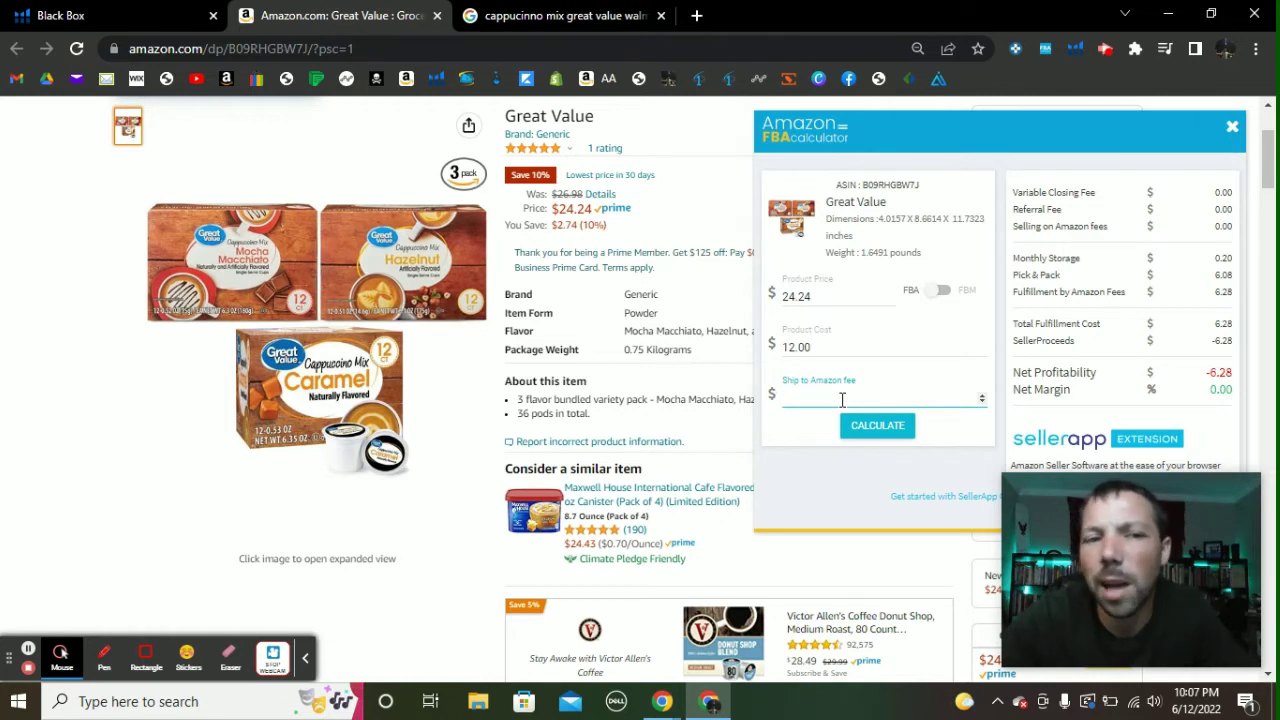
{"action": "type", "text": "1.00"}
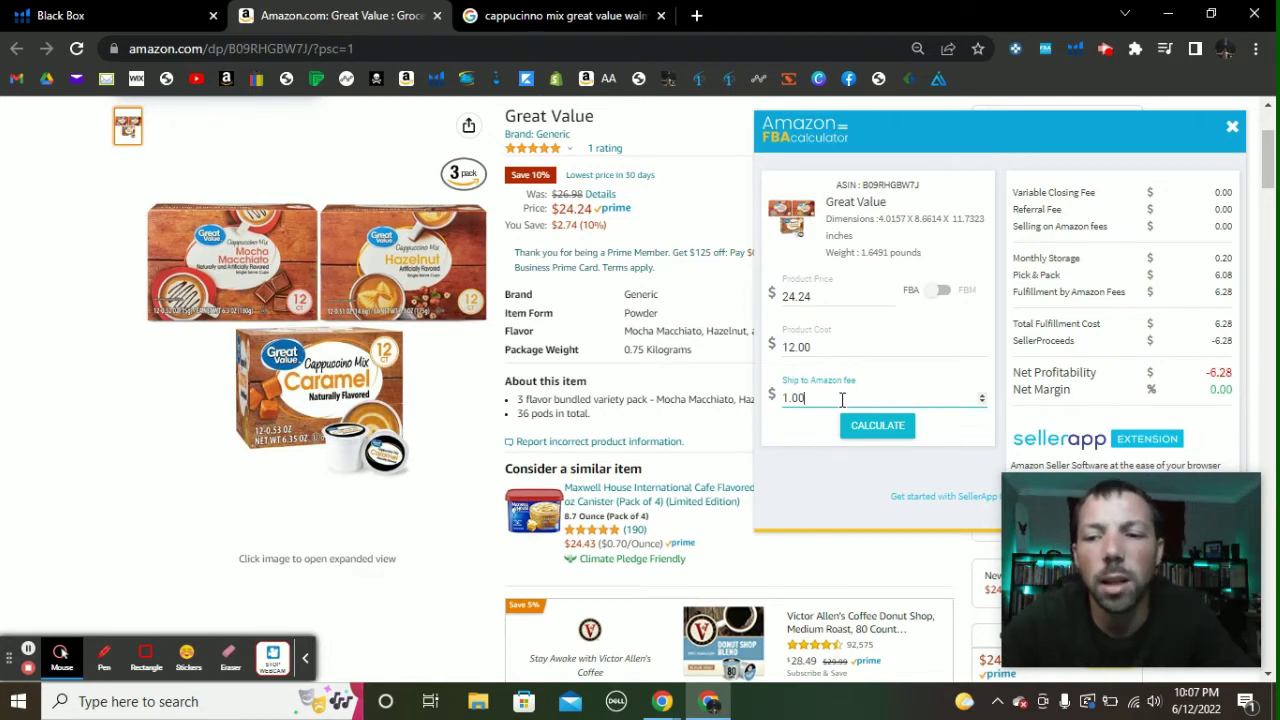
{"action": "left_click", "coordinate": [883, 438]}
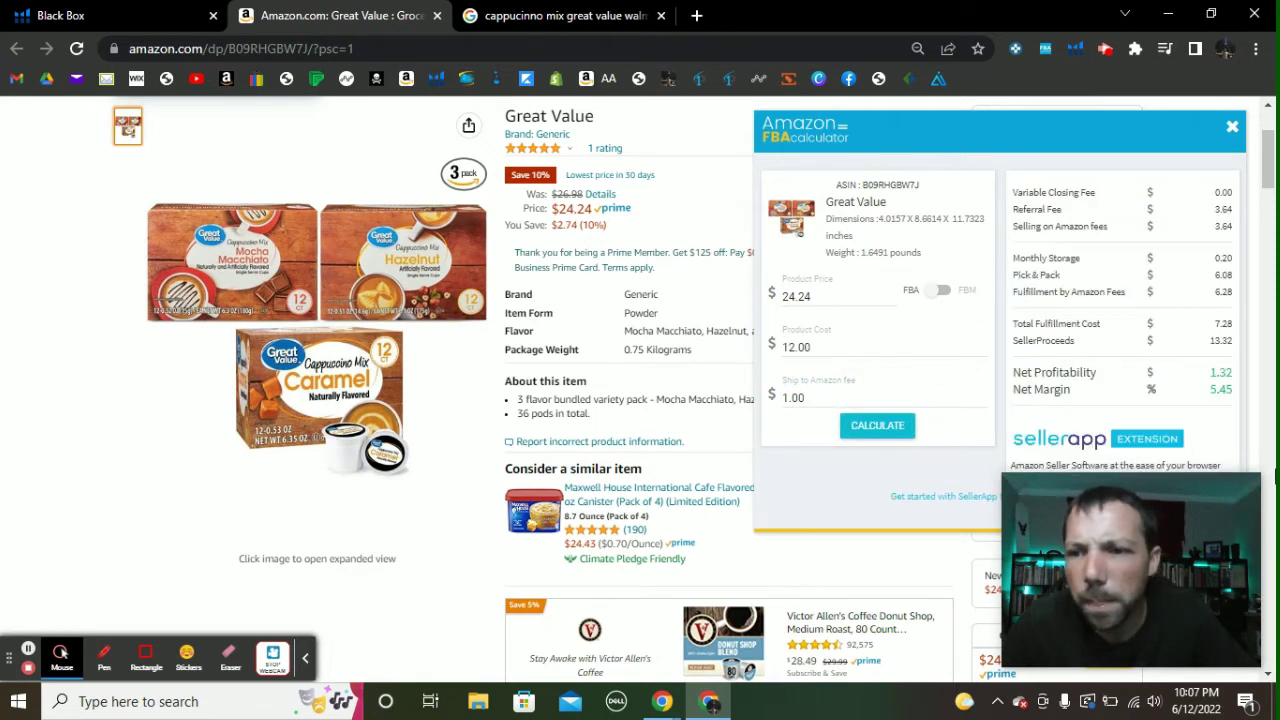
{"action": "left_click_drag", "start_coordinate": [1208, 376], "coordinate": [1241, 372]}
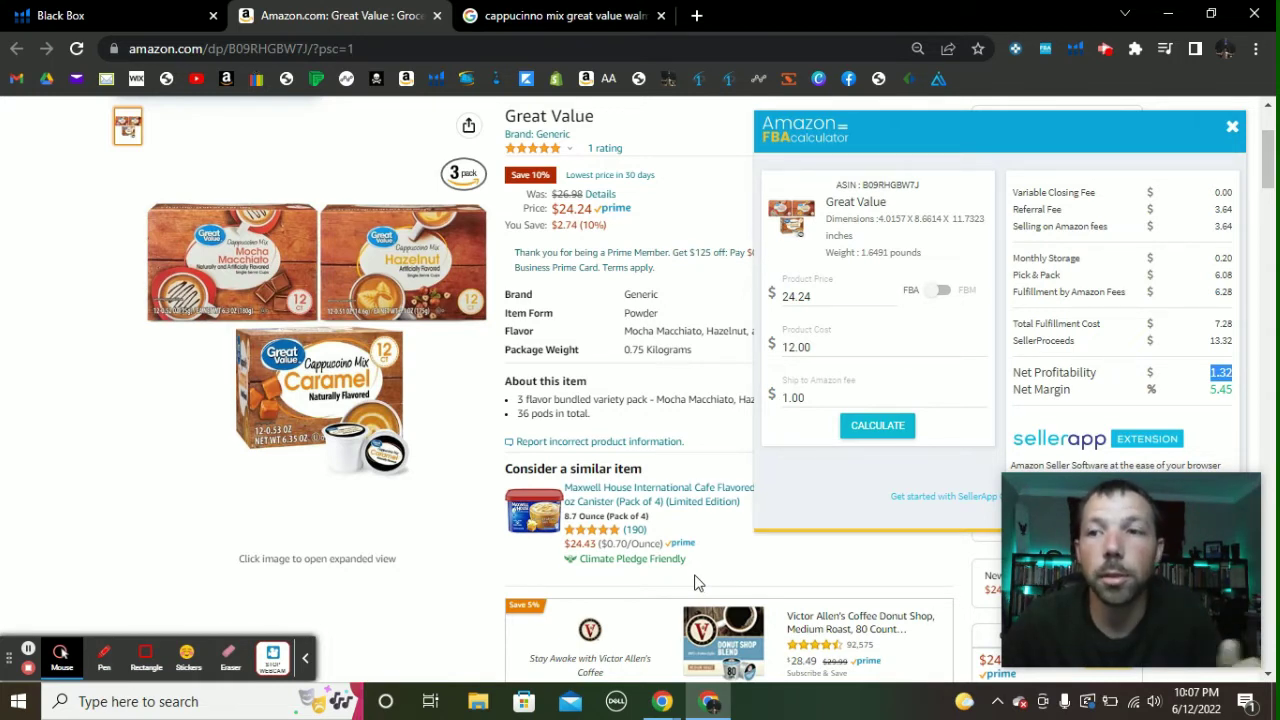
{"action": "left_click", "coordinate": [1232, 130]}
Open the list of all new offers for the three-pack and check the stock of Road to Yellowstone's offer.
{"action": "scroll", "coordinate": [571, 310], "scroll_direction": "down", "scroll_amount": 2}
{"action": "scroll", "coordinate": [790, 226], "scroll_direction": "down", "scroll_amount": 1}
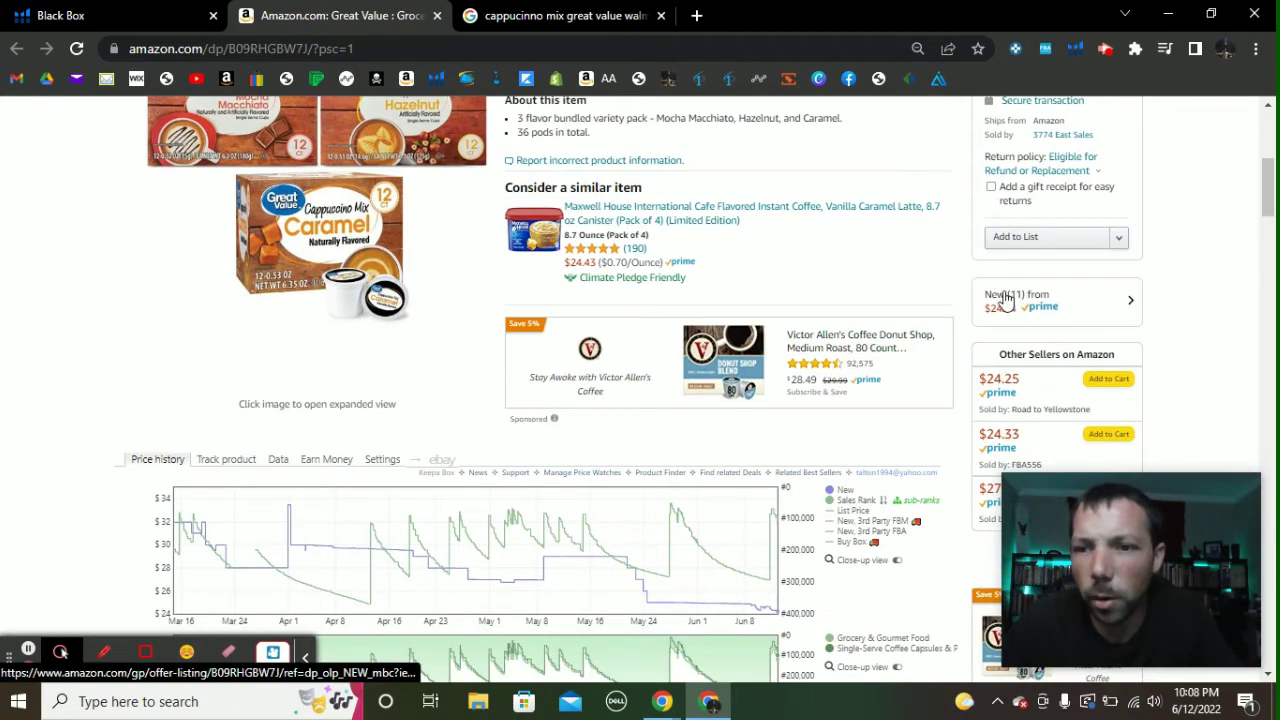
{"action": "left_click", "coordinate": [1130, 308]}
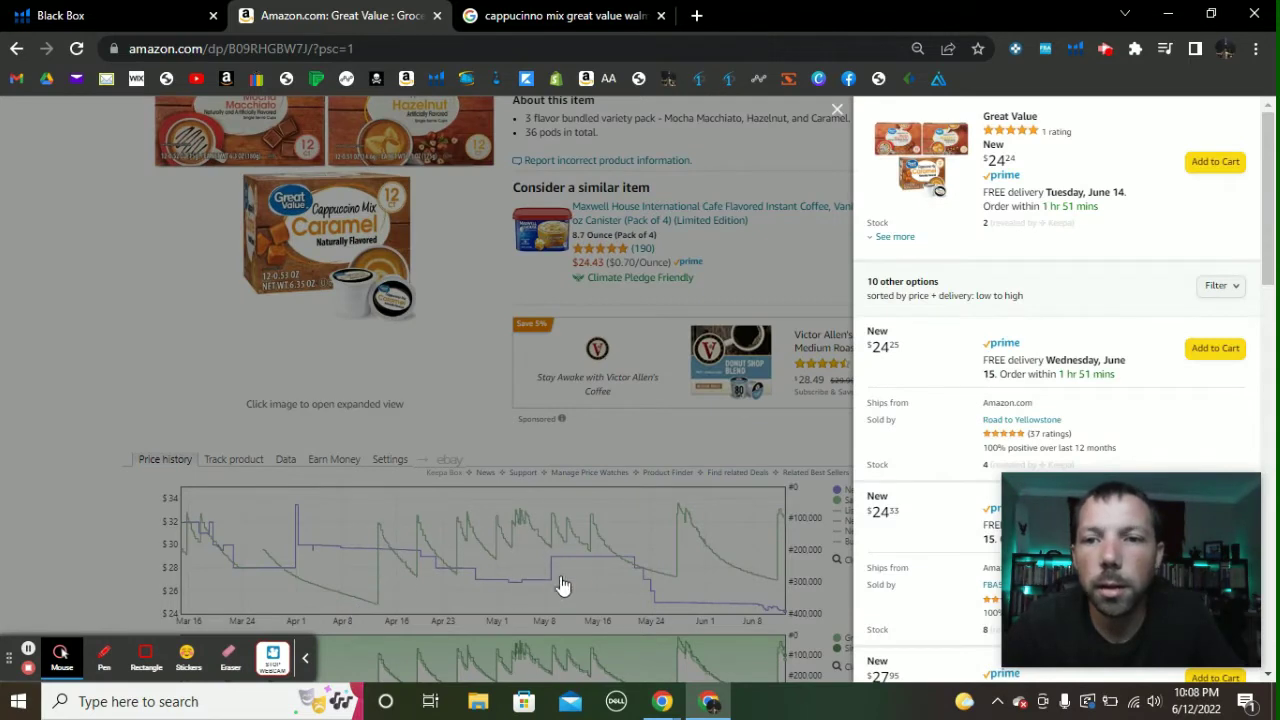
{"action": "scroll", "coordinate": [1114, 367], "scroll_direction": "down", "scroll_amount": 4}
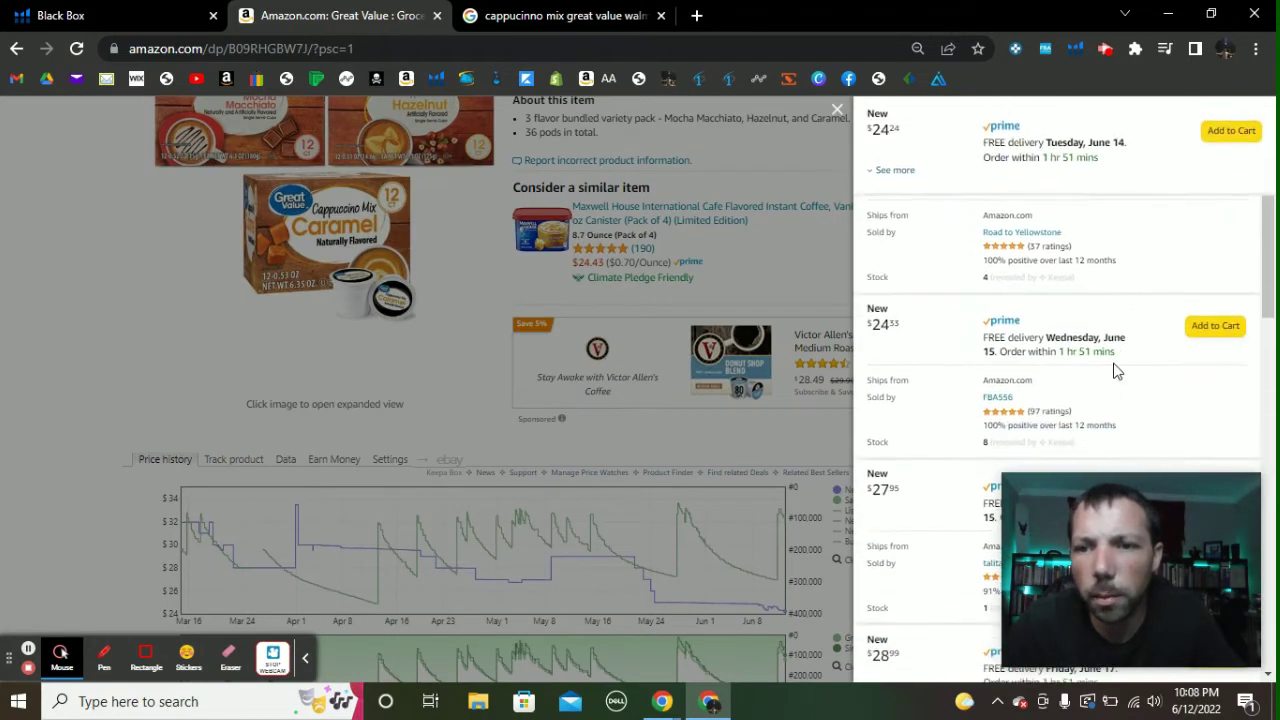
{"action": "scroll", "coordinate": [960, 338], "scroll_direction": "up", "scroll_amount": 1}
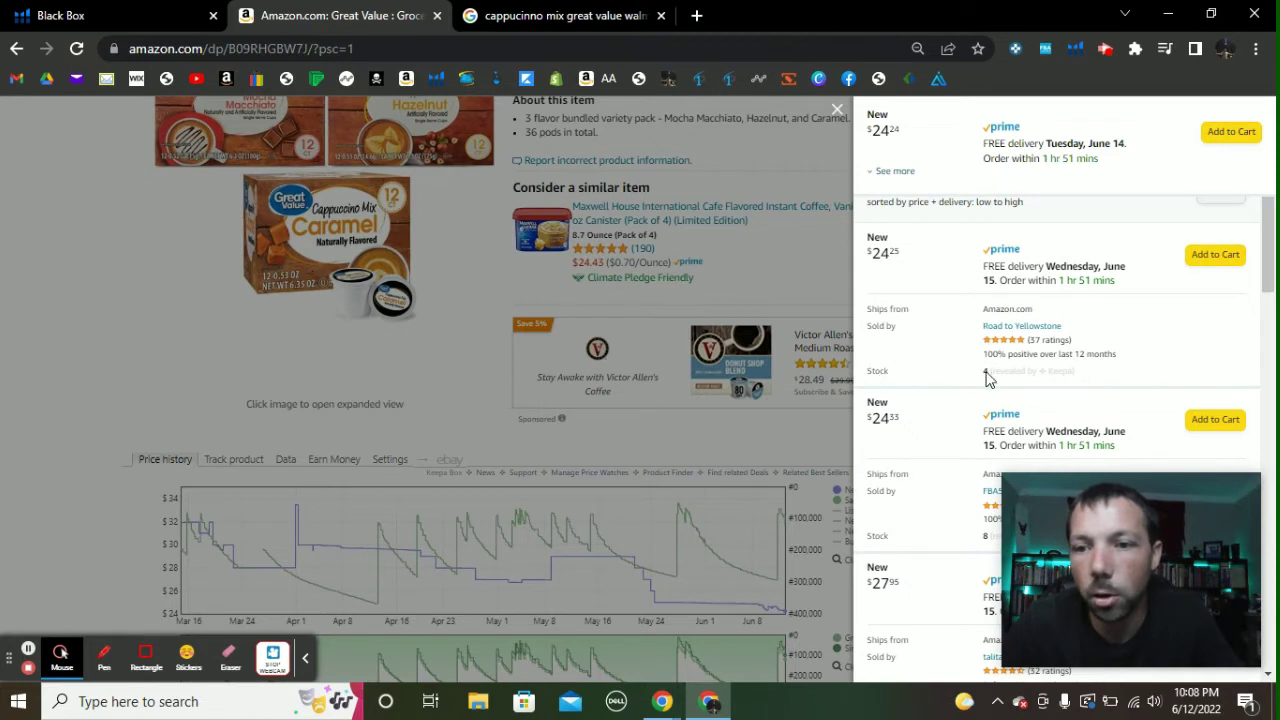
{"action": "left_click_drag", "start_coordinate": [997, 371], "coordinate": [978, 378]}
{"action": "left_click", "coordinate": [914, 372]}
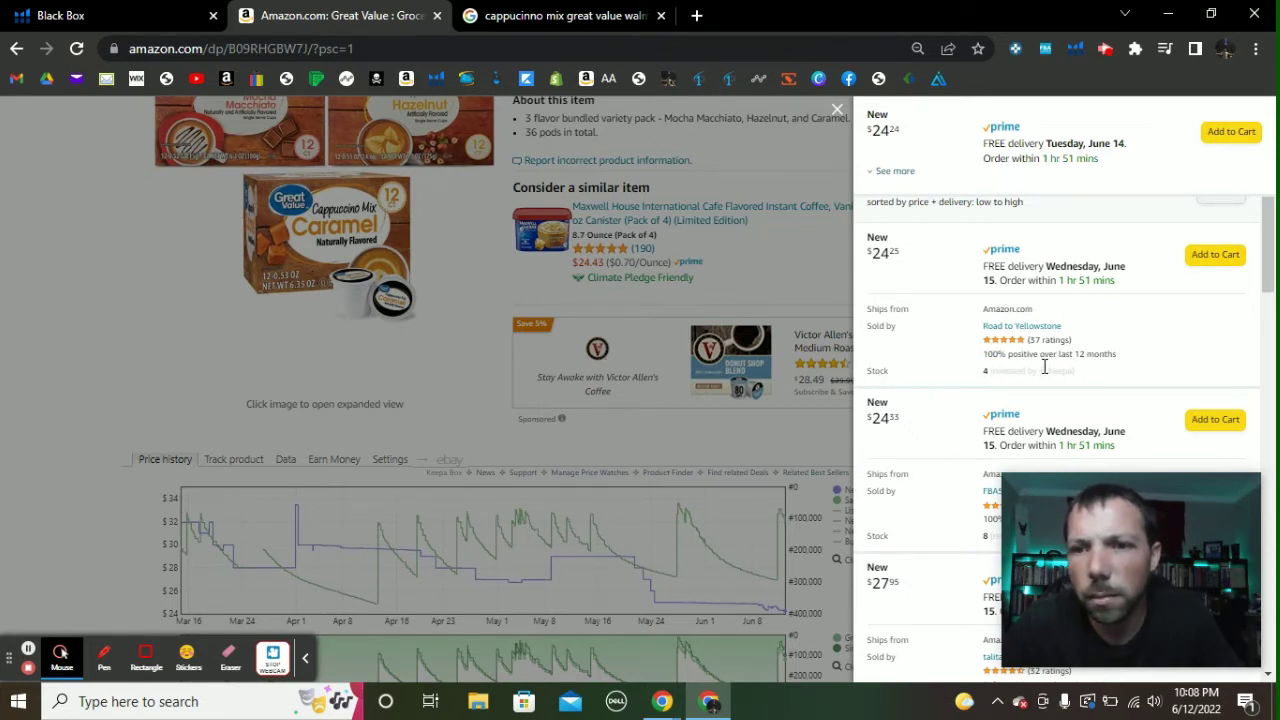
Examine the competing offers for the three-pack, comparing each seller's price, fulfilment and stock level.
{"action": "scroll", "coordinate": [1044, 367], "scroll_direction": "down", "scroll_amount": 1}
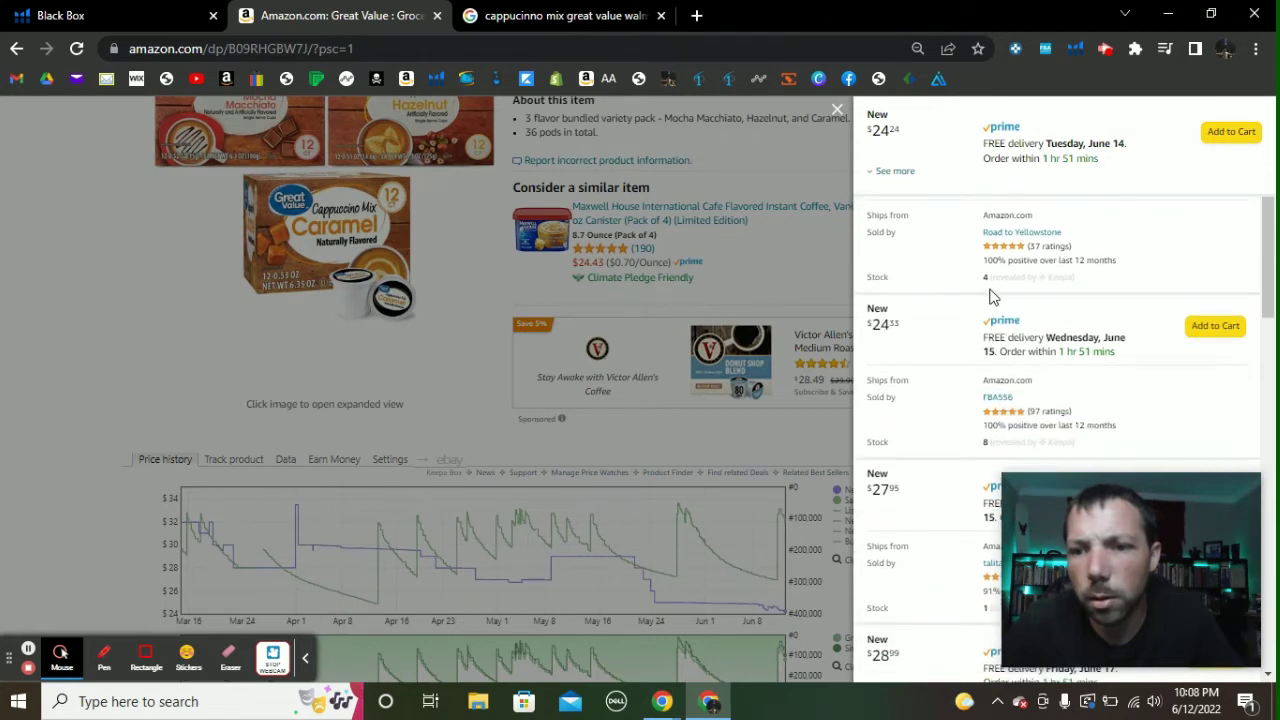
{"action": "scroll", "coordinate": [1025, 400], "scroll_direction": "down", "scroll_amount": 1}
{"action": "scroll", "coordinate": [1000, 330], "scroll_direction": "down", "scroll_amount": 2}
{"action": "scroll", "coordinate": [930, 340], "scroll_direction": "down", "scroll_amount": 1}
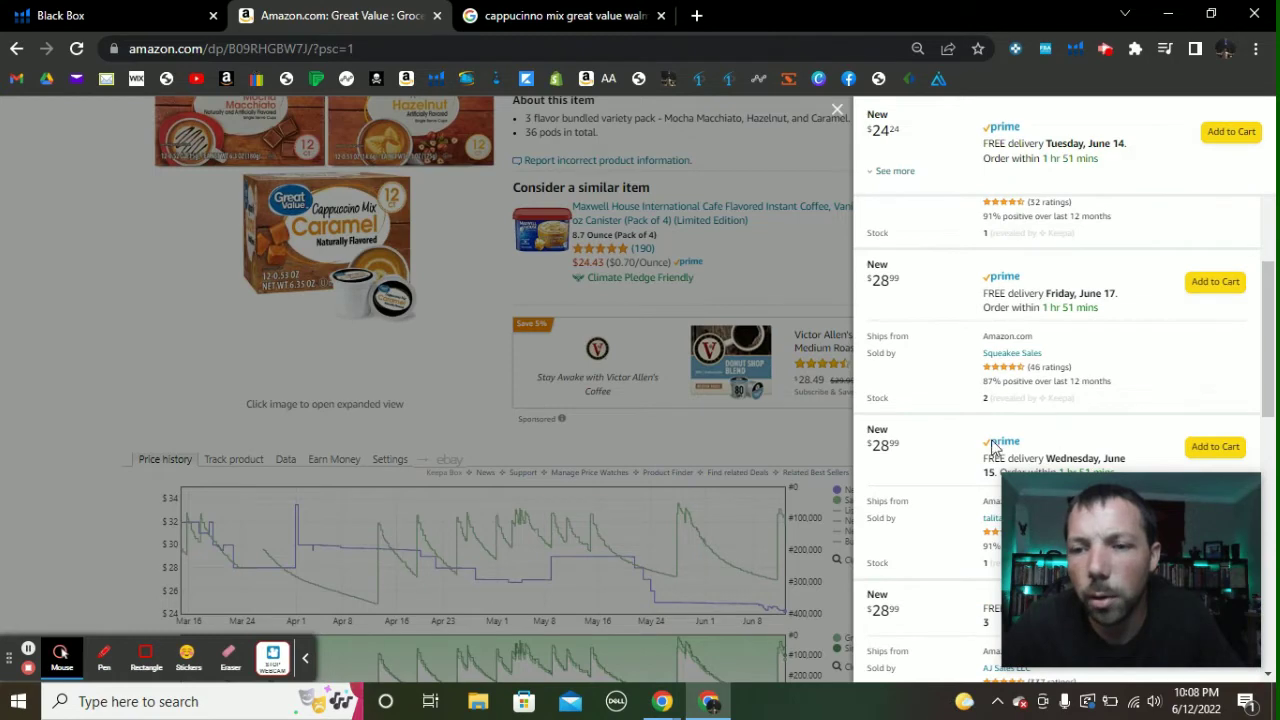
{"action": "scroll", "coordinate": [945, 460], "scroll_direction": "up", "scroll_amount": 5}
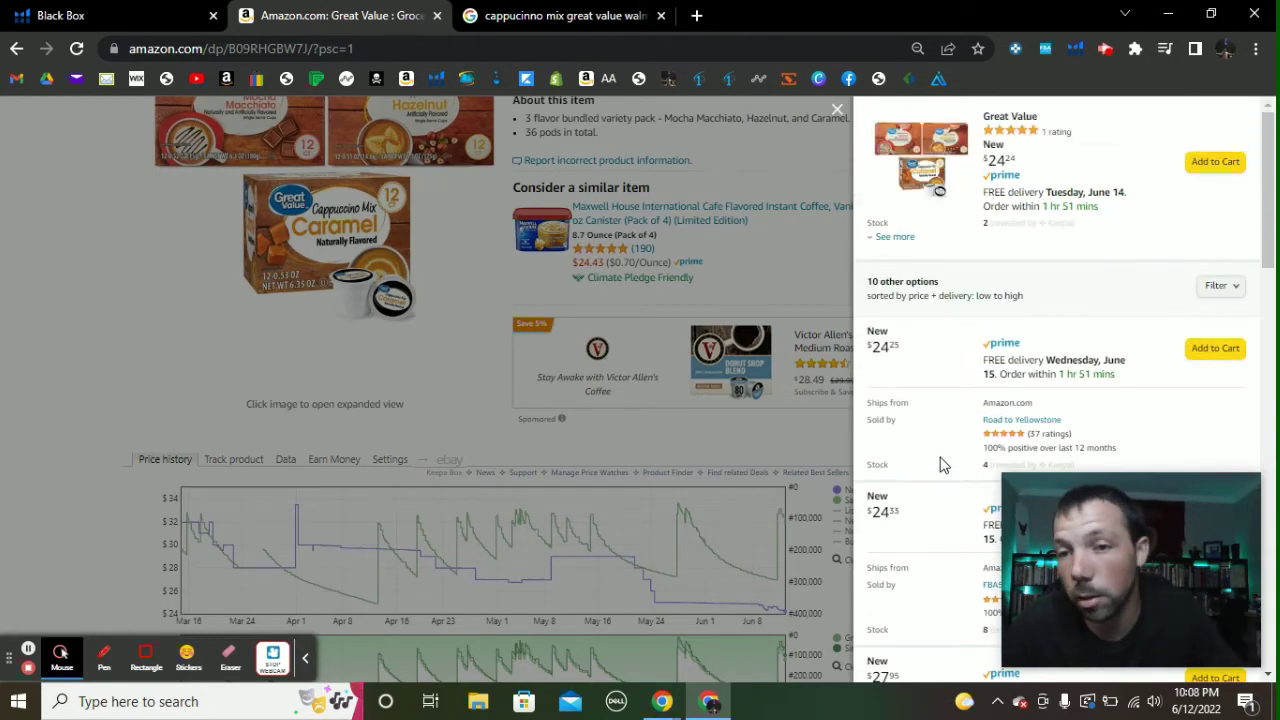
{"action": "scroll", "coordinate": [931, 386], "scroll_direction": "down", "scroll_amount": 5}
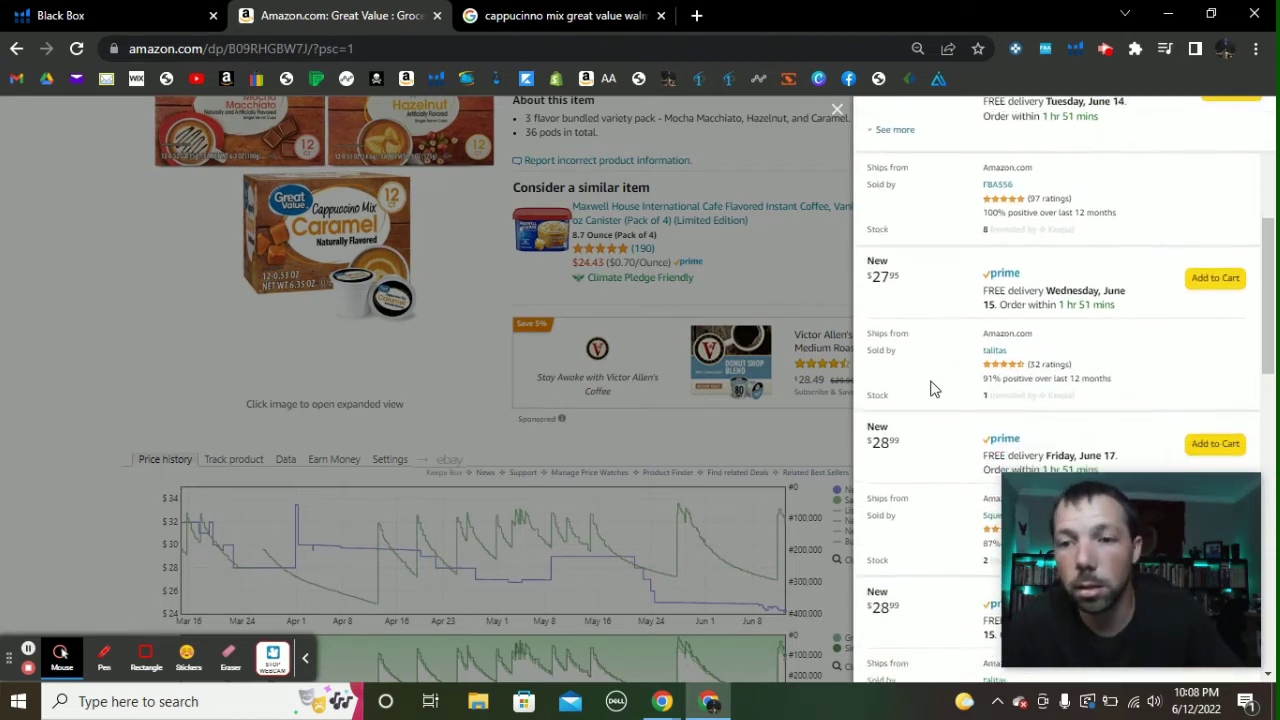
{"action": "scroll", "coordinate": [928, 388], "scroll_direction": "down", "scroll_amount": 3}
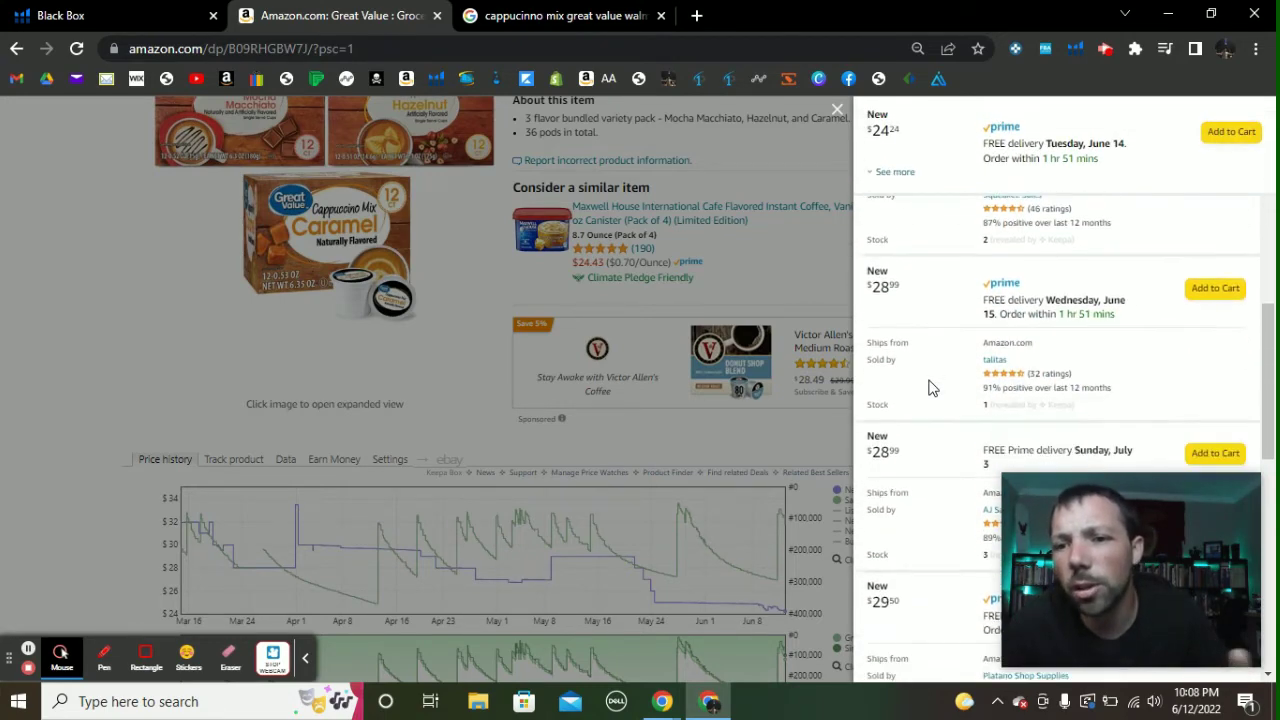
{"action": "scroll", "coordinate": [924, 404], "scroll_direction": "down", "scroll_amount": 4}
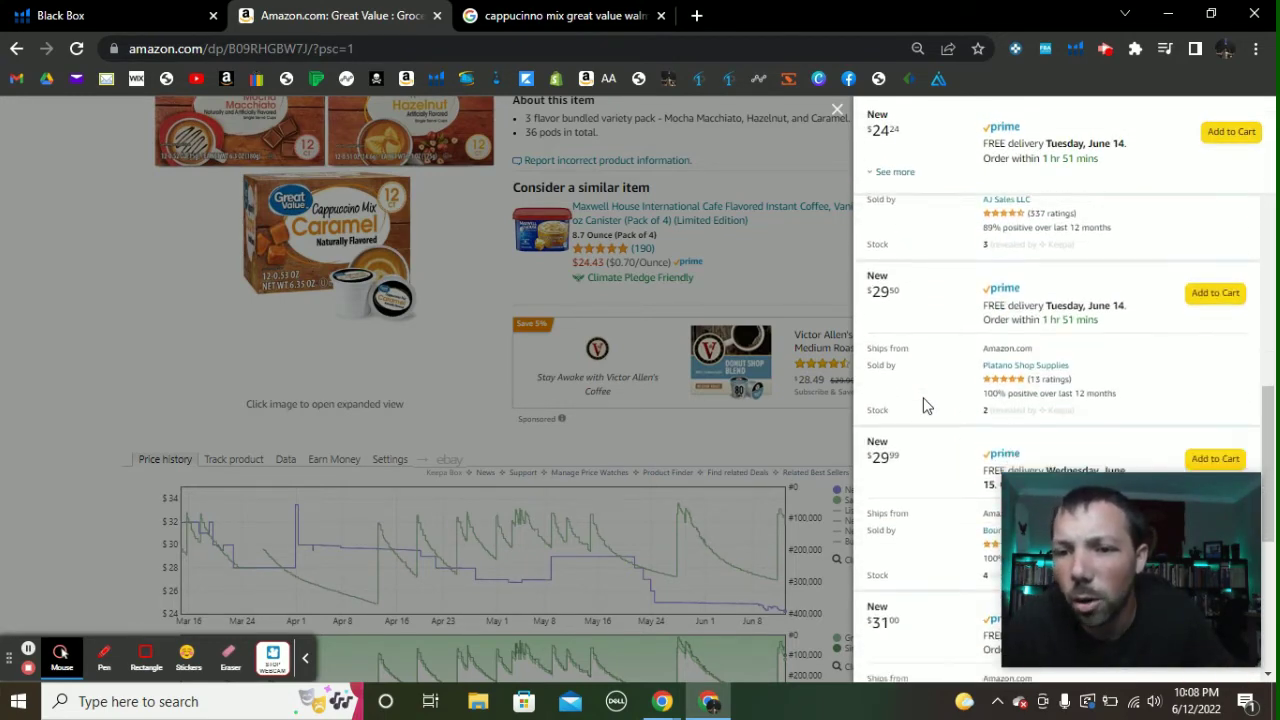
{"action": "scroll", "coordinate": [924, 408], "scroll_direction": "down", "scroll_amount": 2}
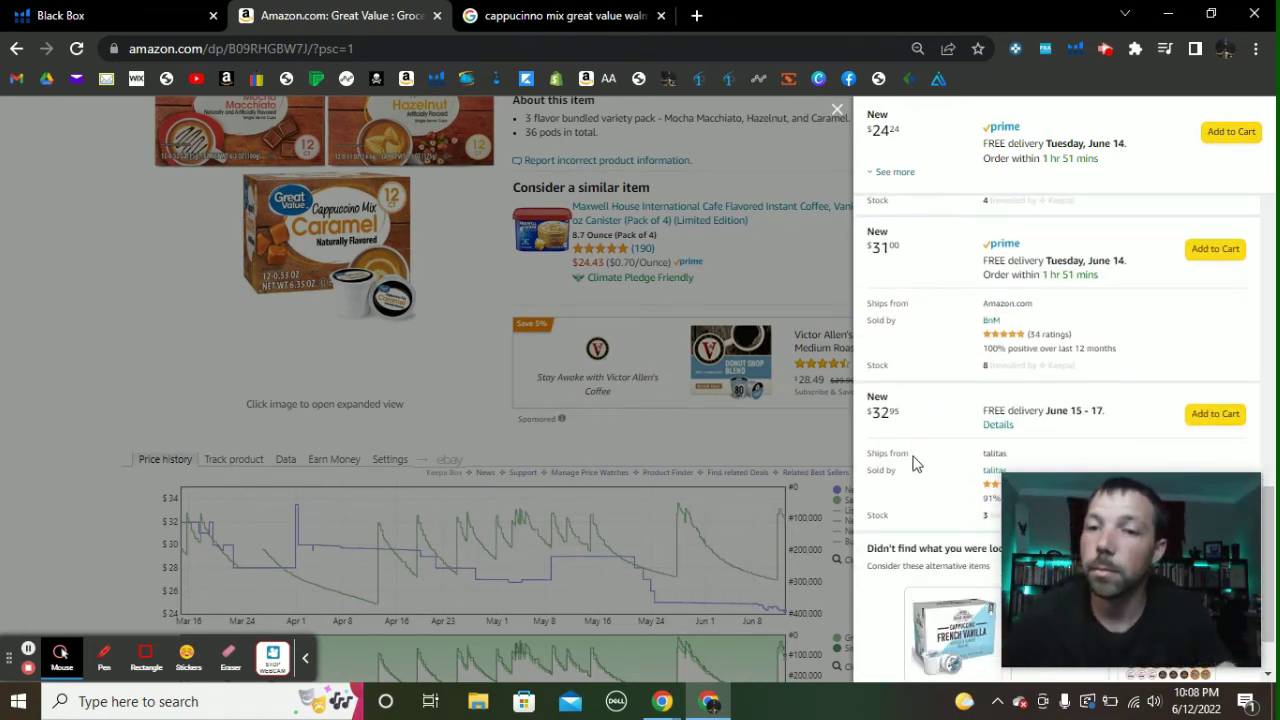
{"action": "scroll", "coordinate": [940, 467], "scroll_direction": "up", "scroll_amount": 4}
{"action": "scroll", "coordinate": [940, 467], "scroll_direction": "up", "scroll_amount": 3}
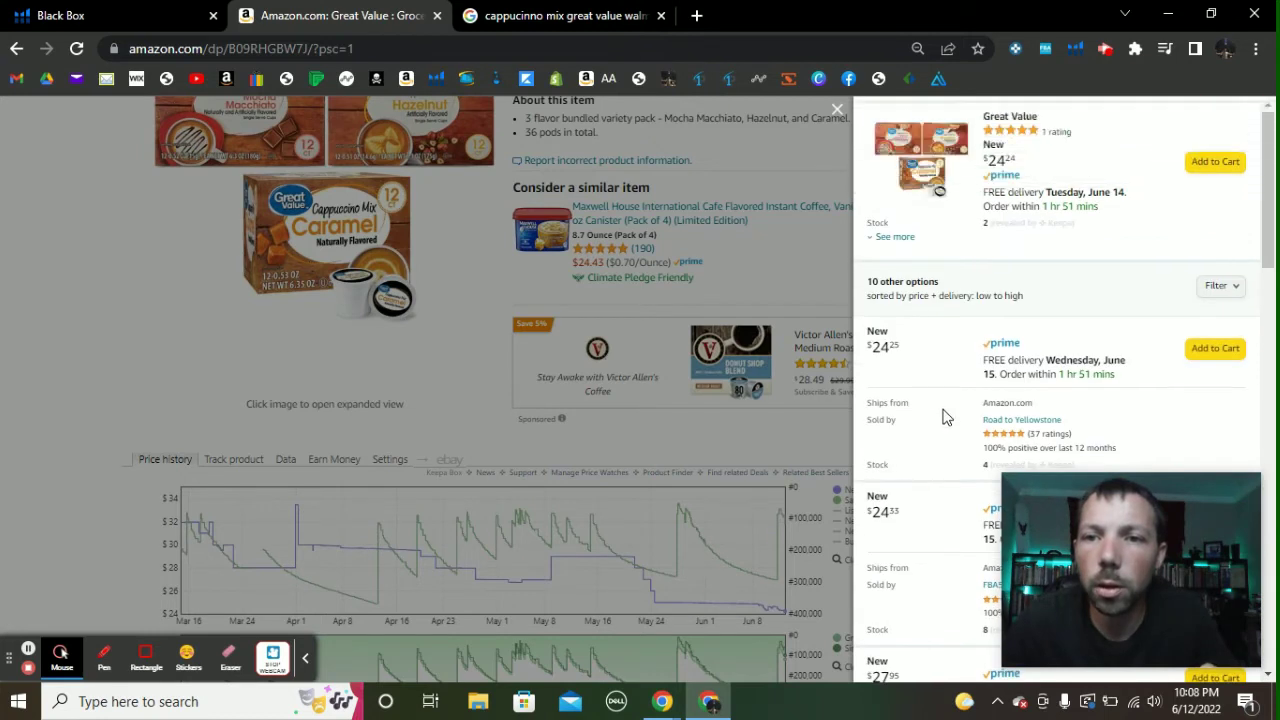
{"action": "scroll", "coordinate": [951, 420], "scroll_direction": "down", "scroll_amount": 1}
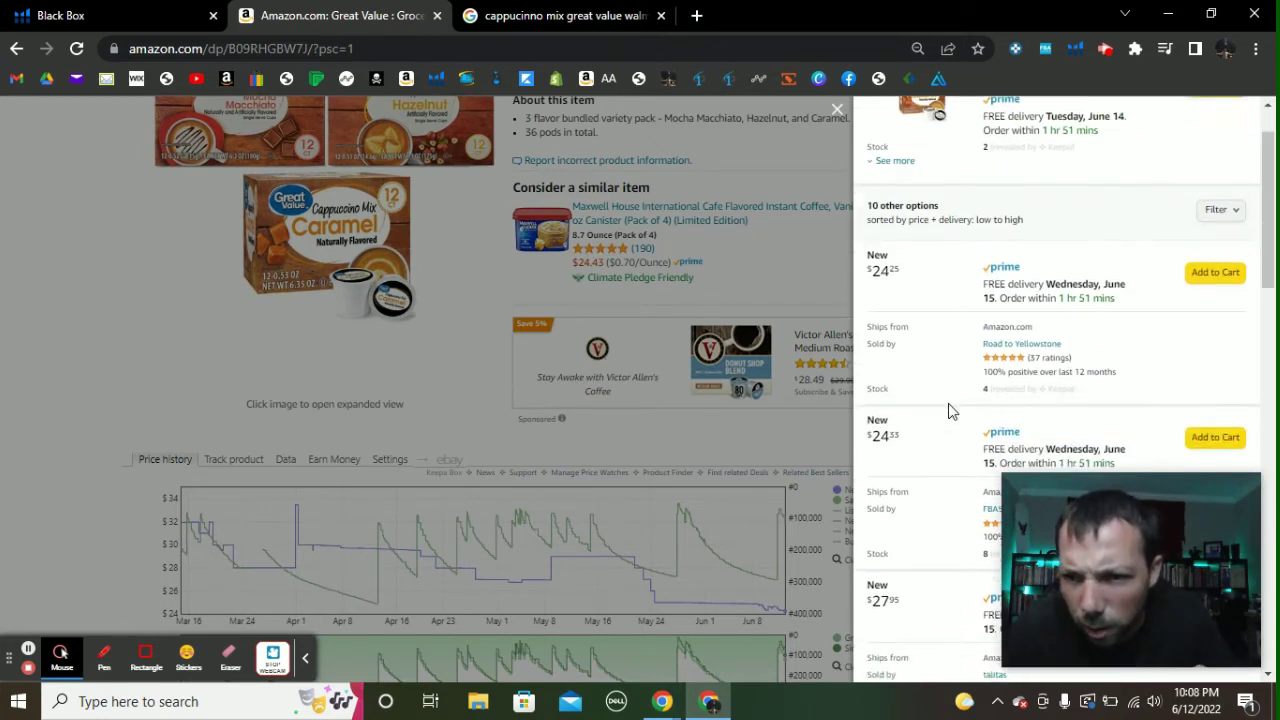
Check the seller rating of Road to Yellowstone, open its seller profile and review its customer feedback.
{"action": "left_click_drag", "start_coordinate": [988, 353], "coordinate": [1020, 357]}
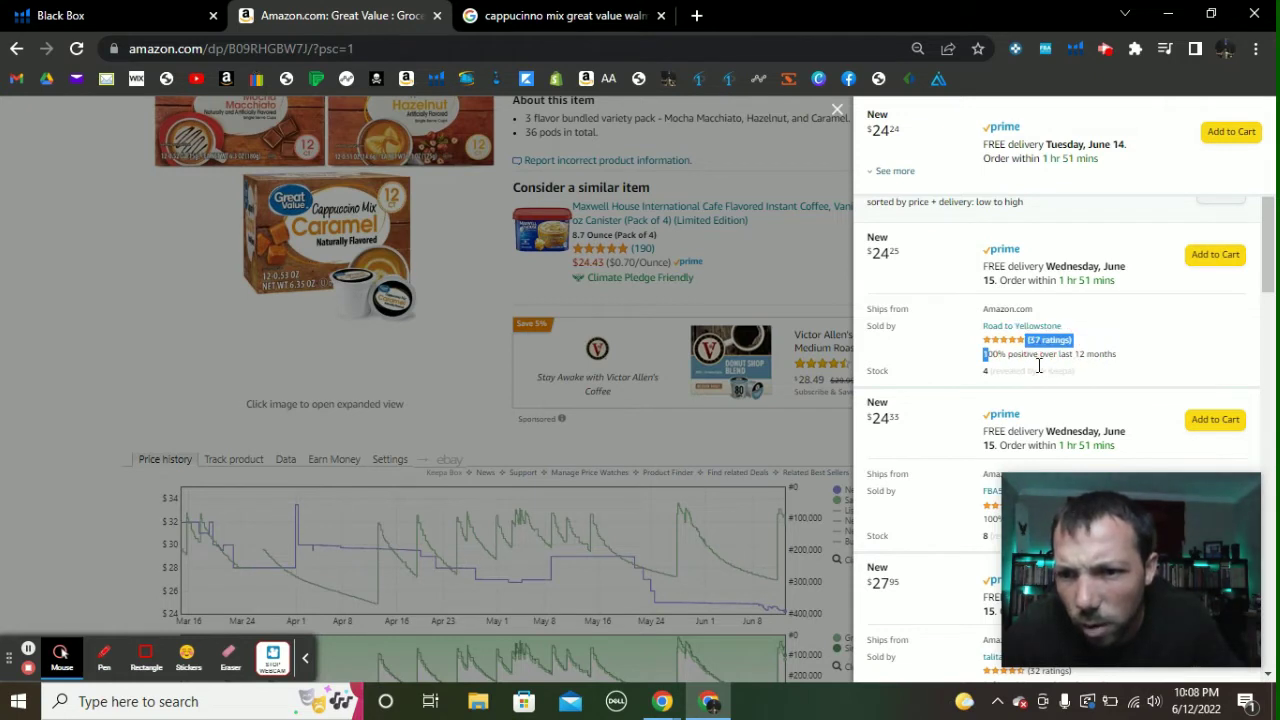
{"action": "left_click", "coordinate": [1051, 368]}
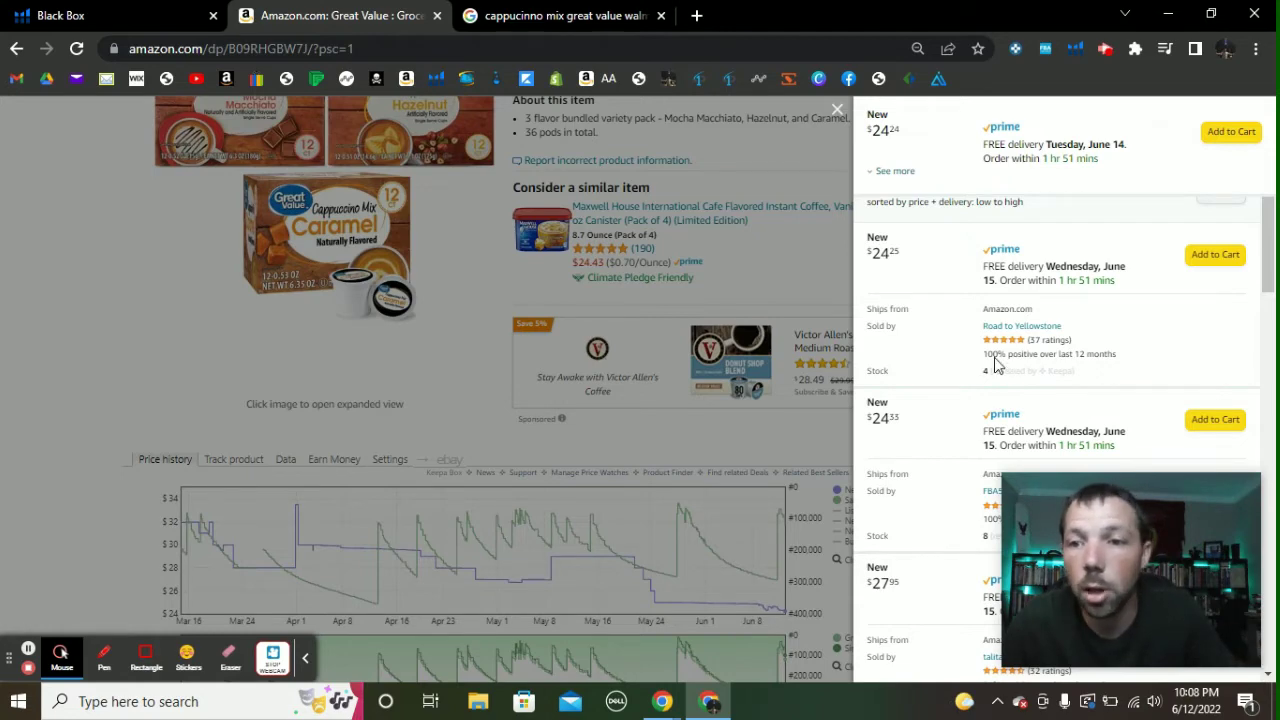
{"action": "left_click", "coordinate": [1020, 332]}
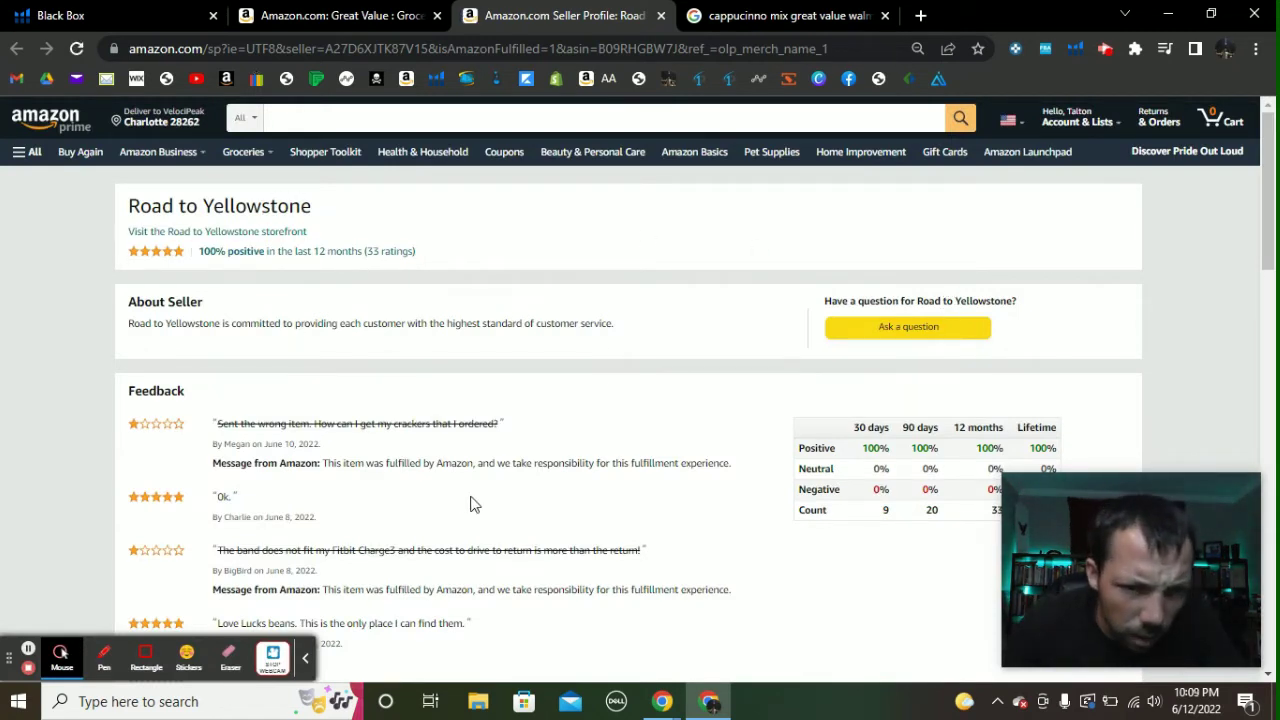
{"action": "scroll", "coordinate": [255, 482], "scroll_direction": "down", "scroll_amount": 4}
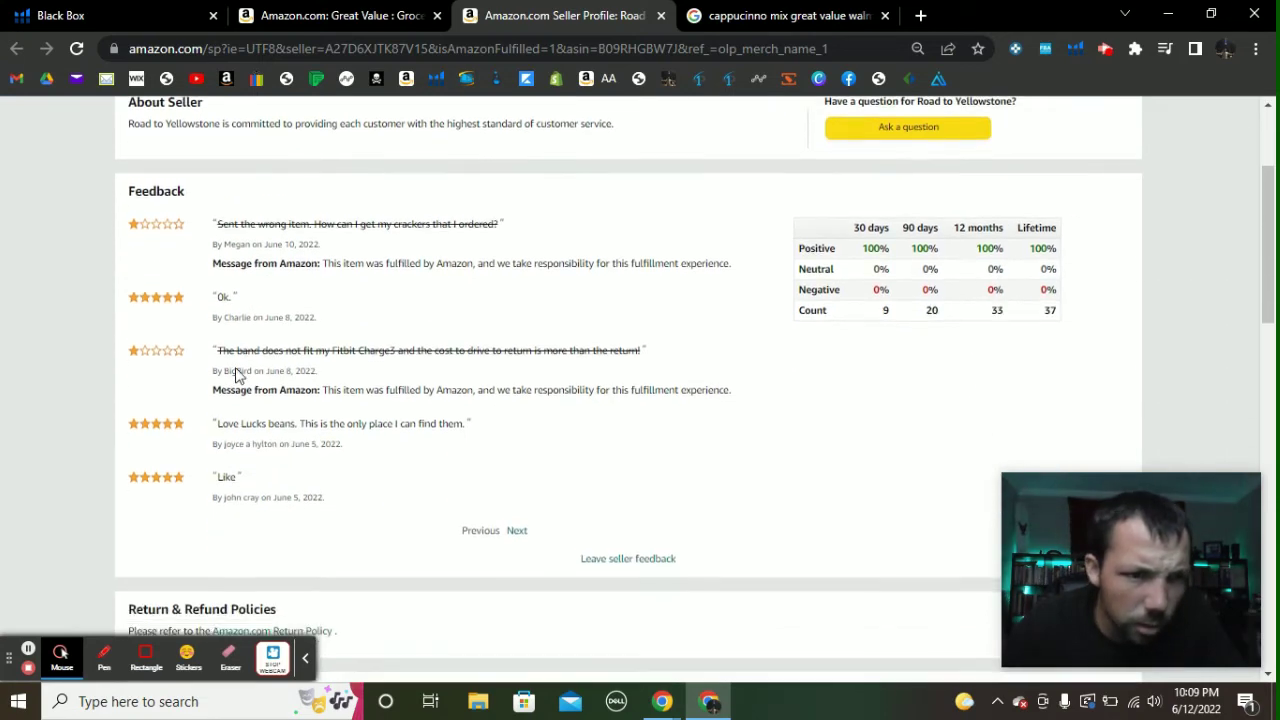
{"action": "scroll", "coordinate": [459, 344], "scroll_direction": "up", "scroll_amount": 4}
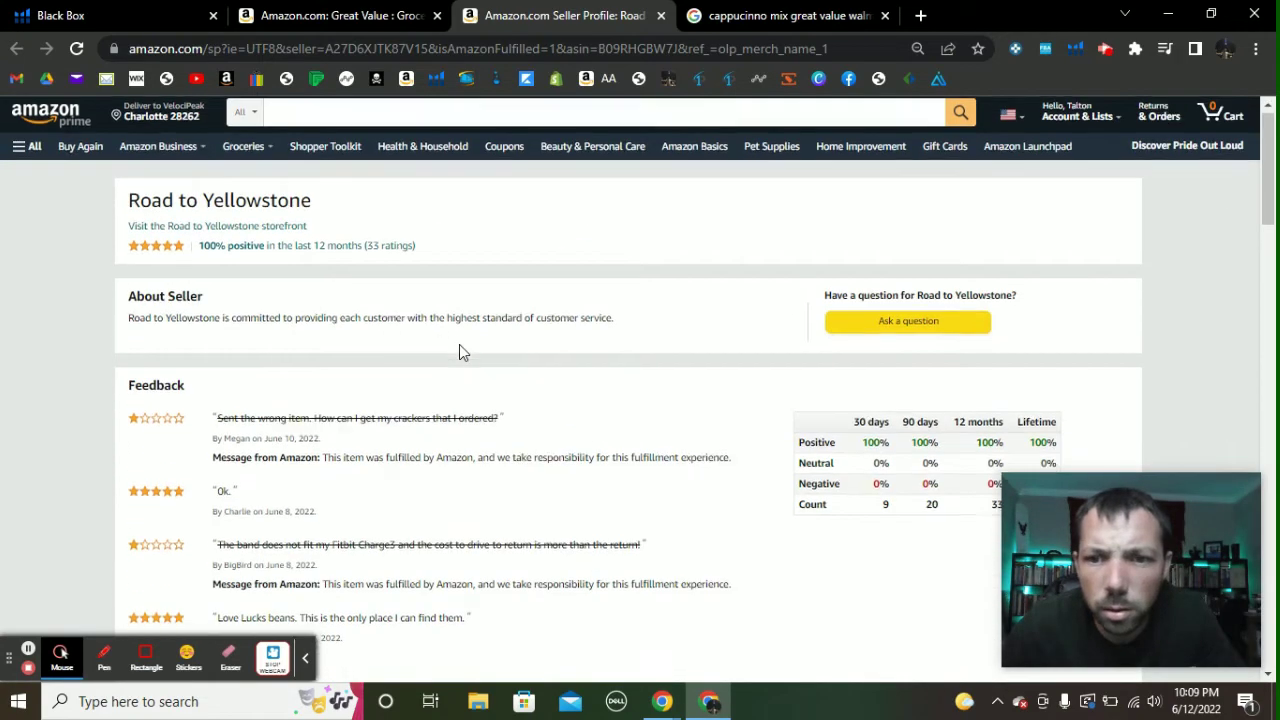
{"action": "scroll", "coordinate": [459, 344], "scroll_direction": "down", "scroll_amount": 2}
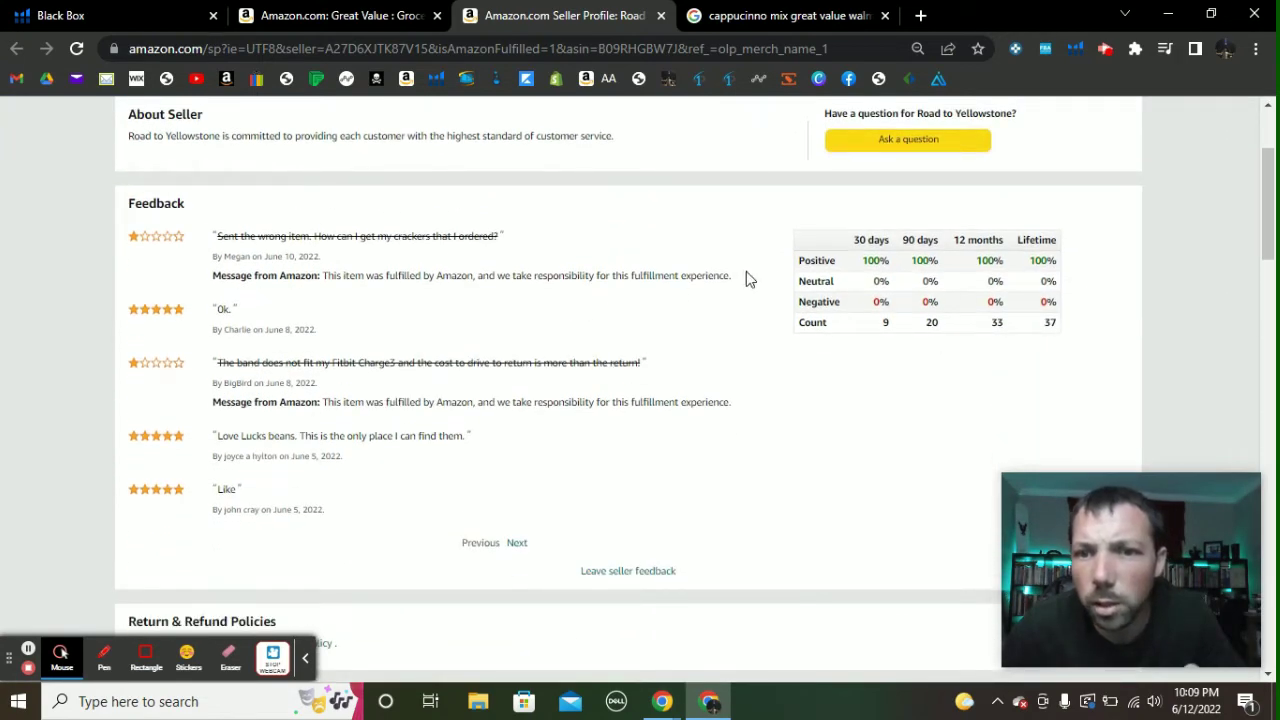
{"action": "scroll", "coordinate": [700, 290], "scroll_direction": "up", "scroll_amount": 2}
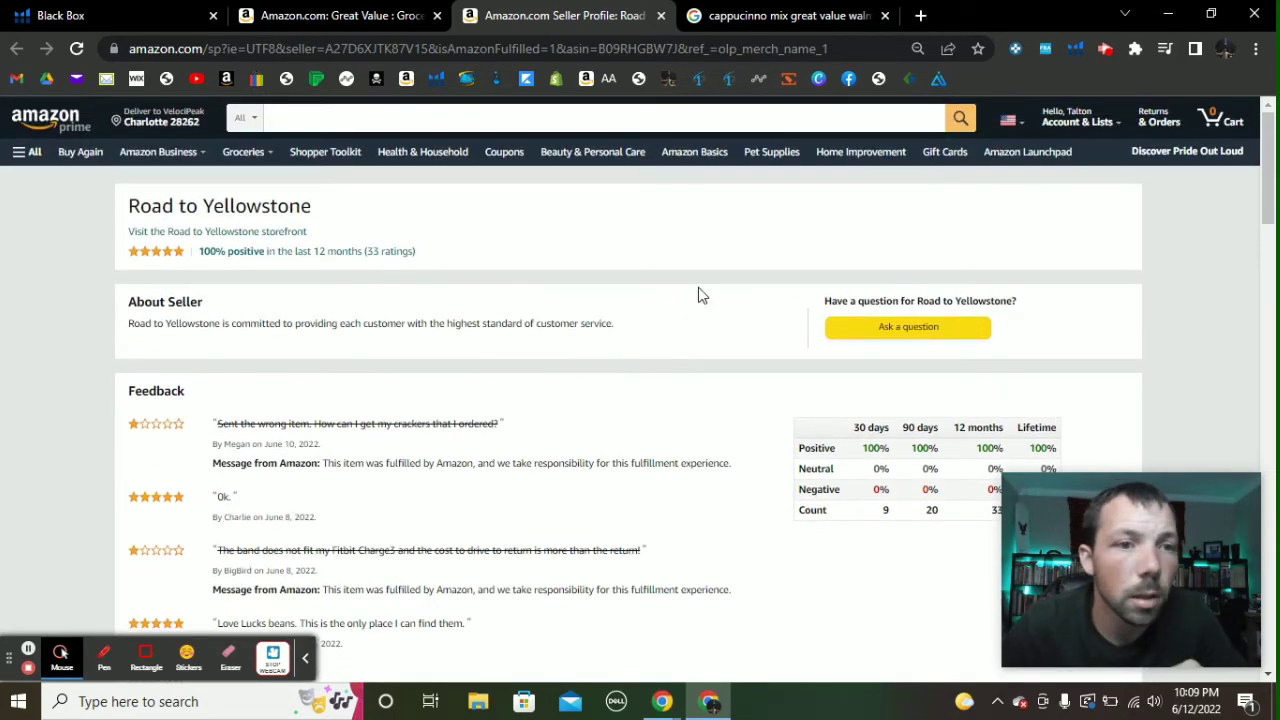
Open the list of all products currently offered by the seller Road to Yellowstone.
{"action": "scroll", "coordinate": [700, 295], "scroll_direction": "down", "scroll_amount": 5}
{"action": "scroll", "coordinate": [698, 290], "scroll_direction": "down", "scroll_amount": 2}
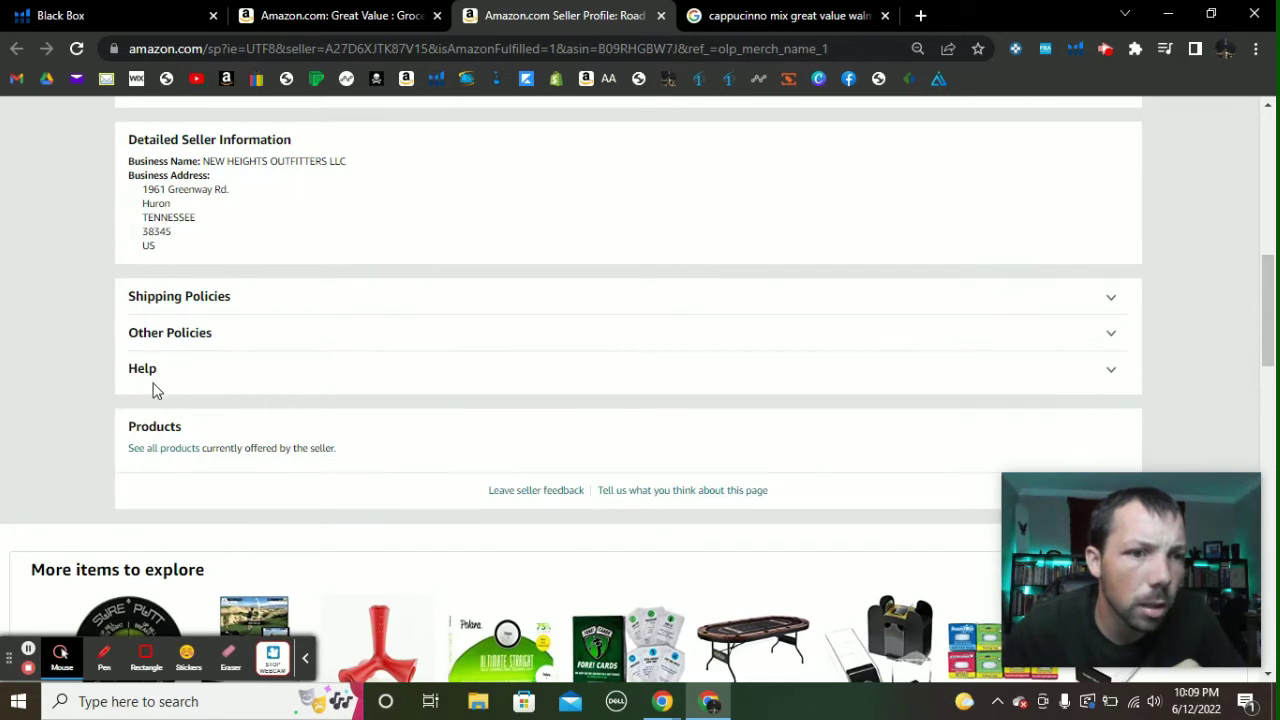
{"action": "scroll", "coordinate": [155, 390], "scroll_direction": "down", "scroll_amount": 2}
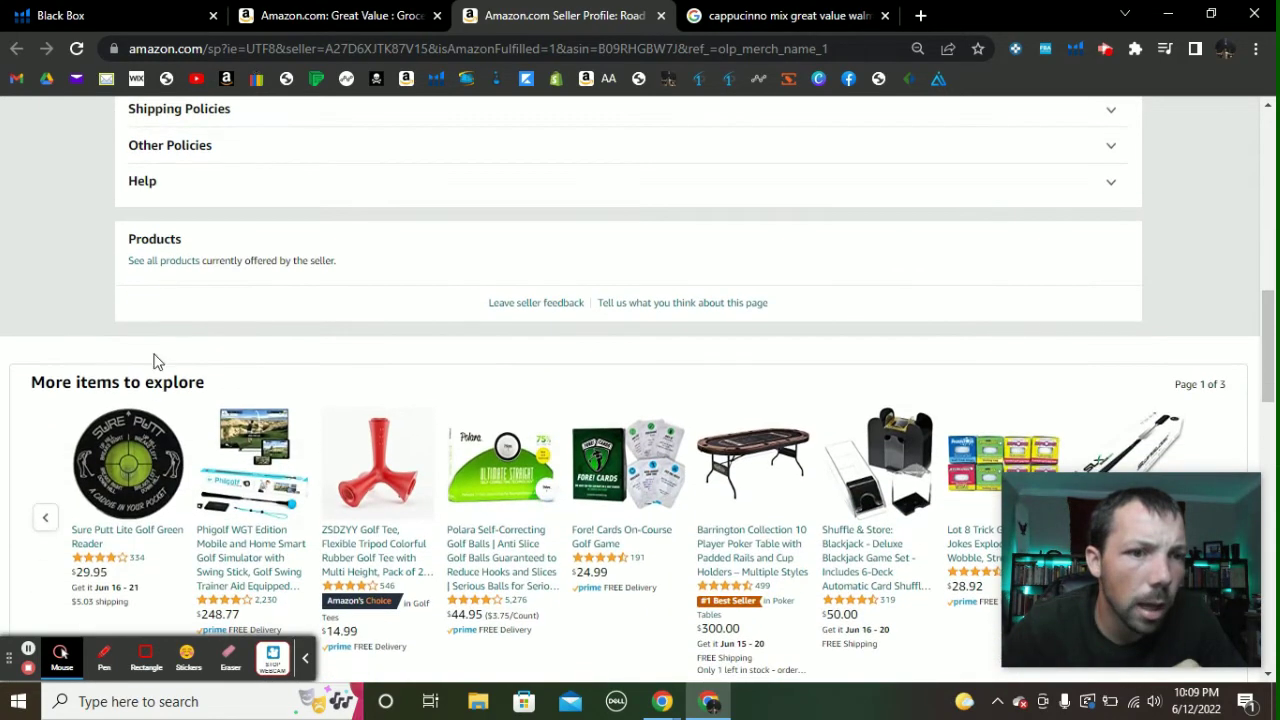
{"action": "left_click", "coordinate": [162, 266]}
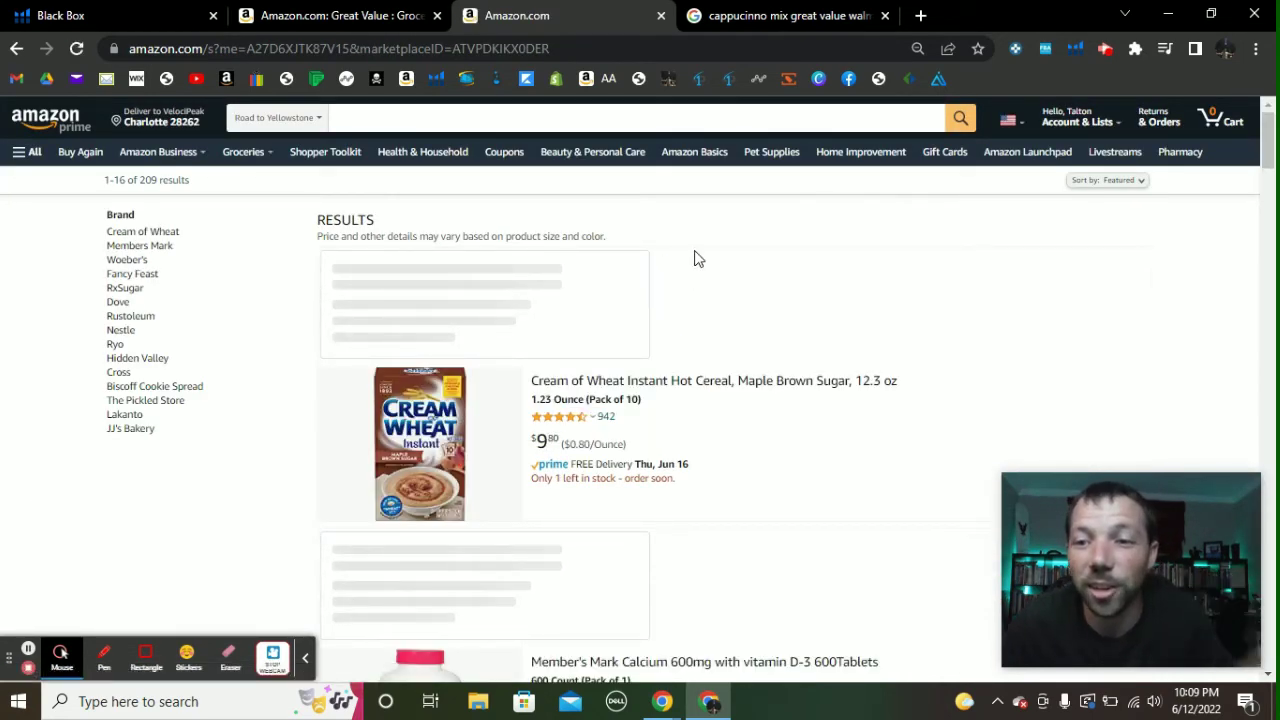
Examine the products in Road to Yellowstone's catalogue, checking prices, sales ranks, seller counts and fulfilment for resale candidates.
{"action": "scroll", "coordinate": [600, 385], "scroll_direction": "down", "scroll_amount": 2}
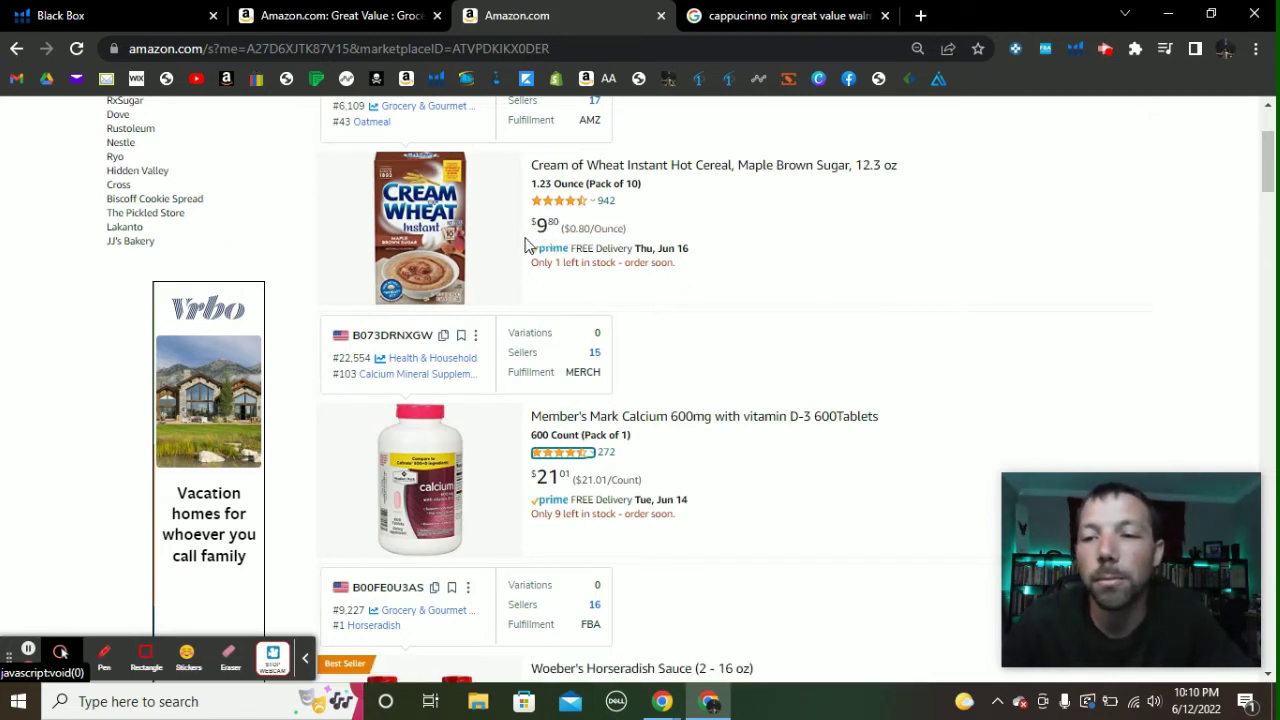
{"action": "scroll", "coordinate": [455, 275], "scroll_direction": "down", "scroll_amount": 3}
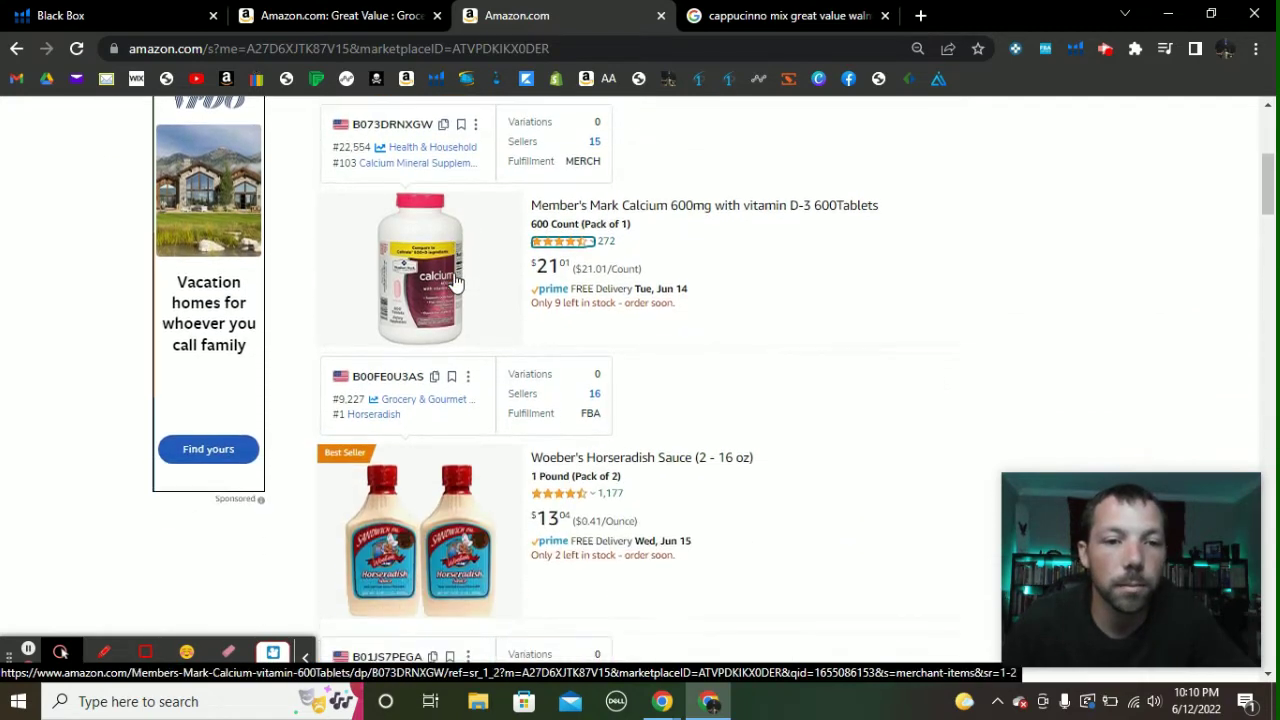
{"action": "scroll", "coordinate": [455, 280], "scroll_direction": "down", "scroll_amount": 2}
{"action": "scroll", "coordinate": [455, 280], "scroll_direction": "down", "scroll_amount": 2}
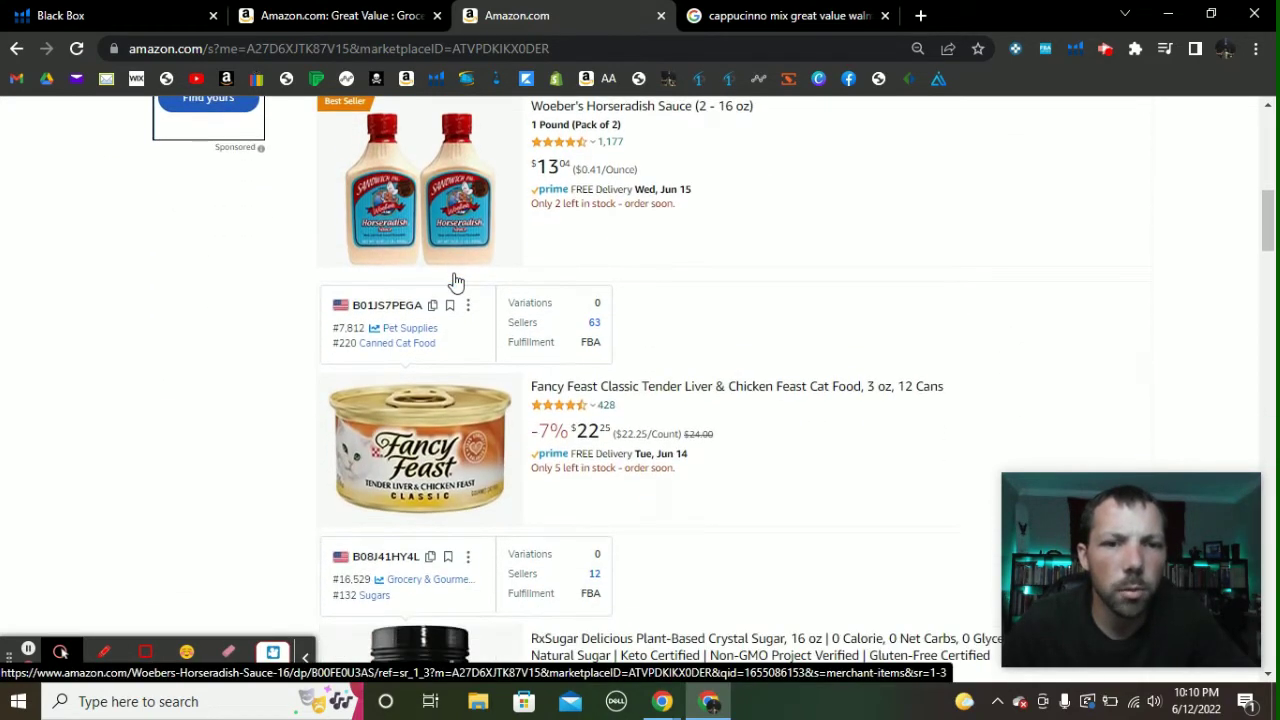
{"action": "scroll", "coordinate": [455, 280], "scroll_direction": "down", "scroll_amount": 1}
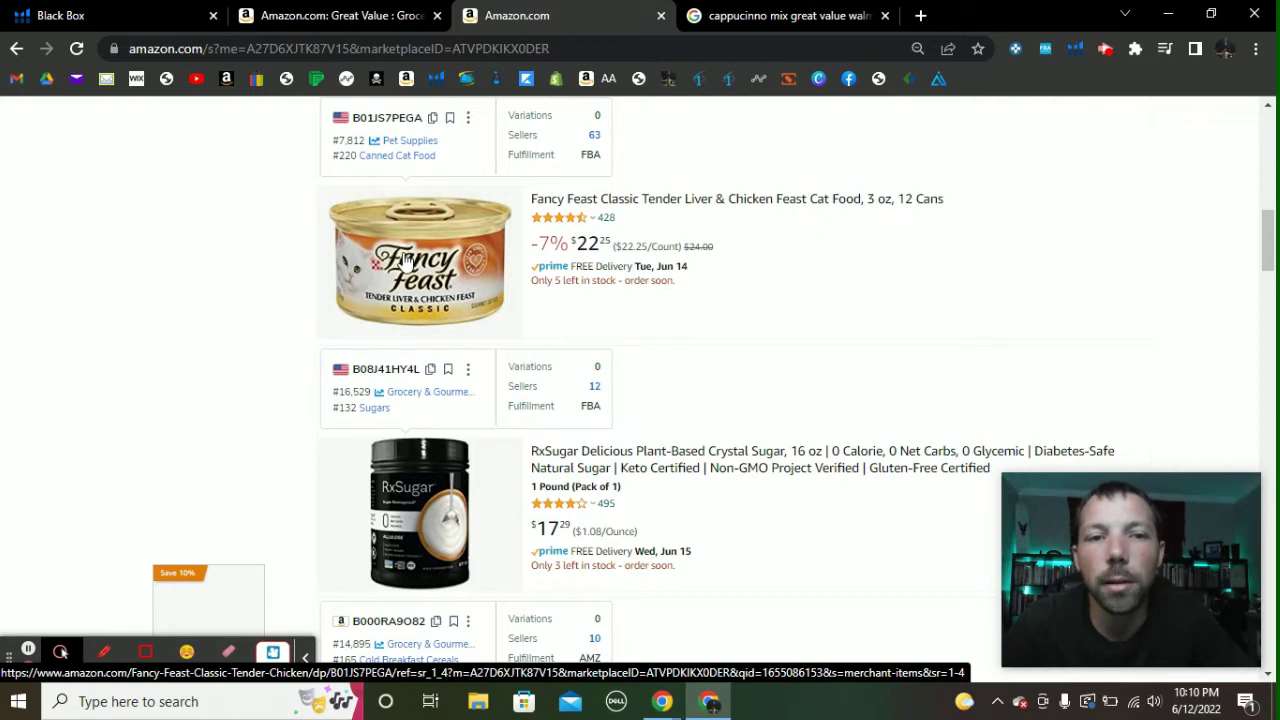
{"action": "scroll", "coordinate": [400, 258], "scroll_direction": "down", "scroll_amount": 1}
{"action": "scroll", "coordinate": [443, 225], "scroll_direction": "down", "scroll_amount": 1}
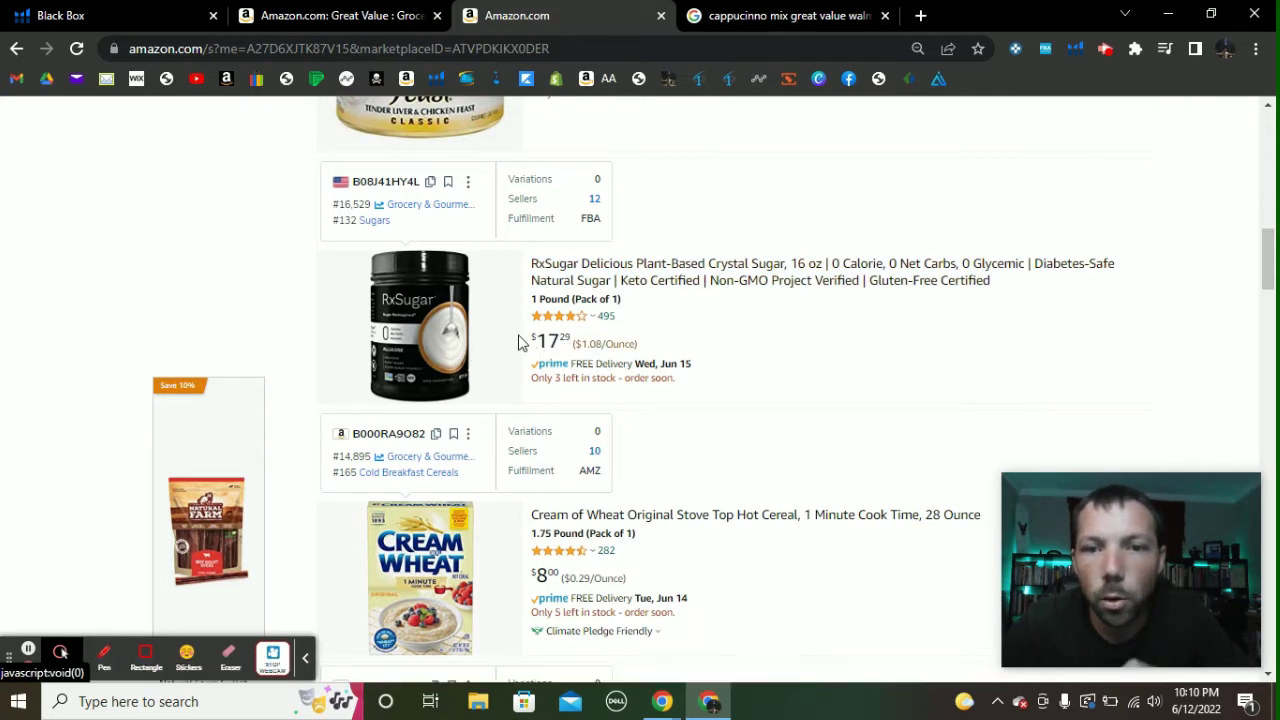
{"action": "scroll", "coordinate": [500, 340], "scroll_direction": "down", "scroll_amount": 1}
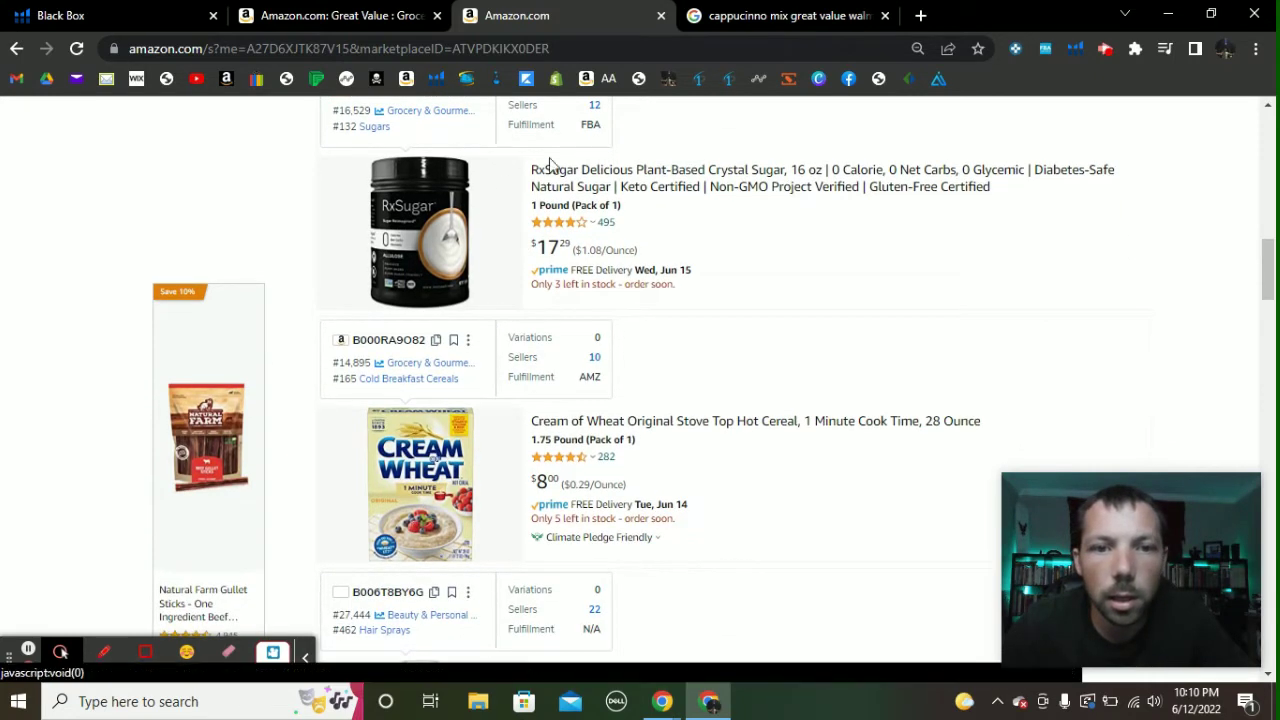
Open the RxSugar crystal sugar listing and copy "RxSugar Delicious Plant-Based Crystal Sugar, 16 oz" from its title.
{"action": "left_click", "coordinate": [607, 190]}
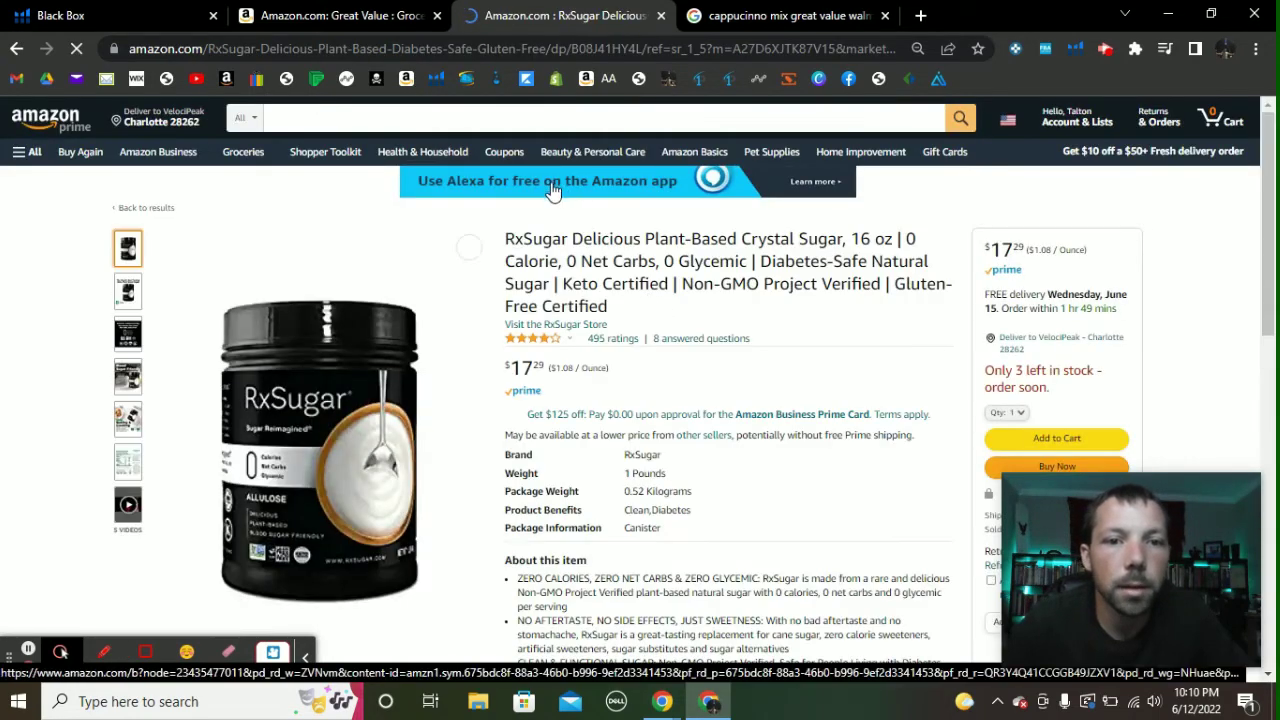
{"action": "scroll", "coordinate": [572, 252], "scroll_direction": "down", "scroll_amount": 1}
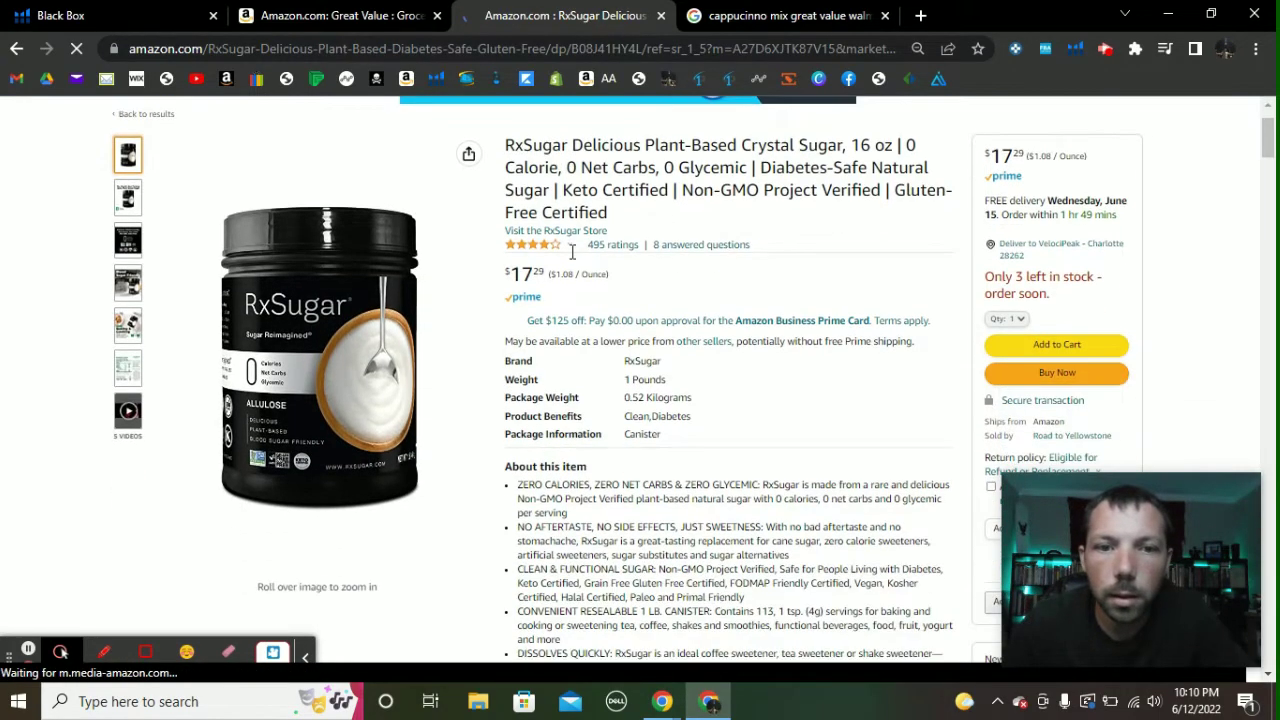
{"action": "left_click_drag", "start_coordinate": [513, 150], "coordinate": [542, 148]}
{"action": "left_click", "coordinate": [506, 189]}
{"action": "left_click", "coordinate": [593, 187], "text": "shift"}
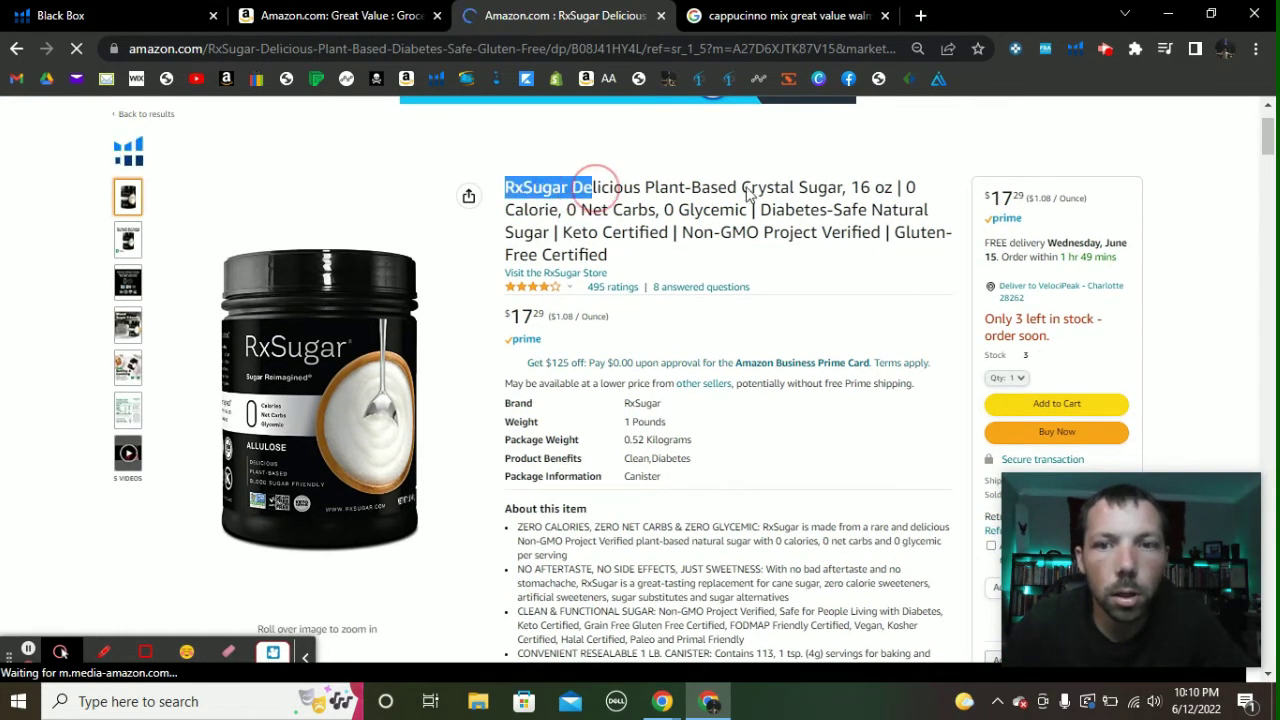
{"action": "left_click", "coordinate": [849, 187], "text": "shift"}
{"action": "left_click", "coordinate": [884, 187], "text": "shift"}
{"action": "left_click", "coordinate": [892, 187], "text": "shift"}
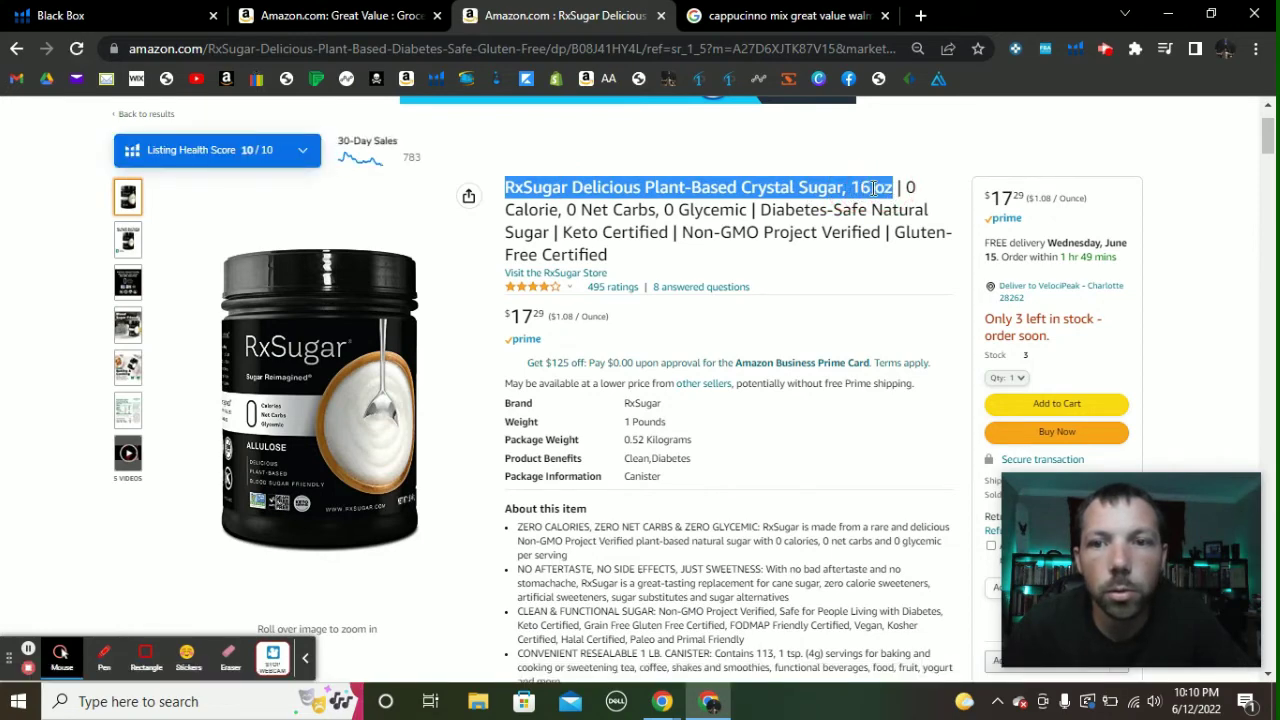
{"action": "right_click", "coordinate": [876, 188]}
{"action": "left_click", "coordinate": [894, 206]}
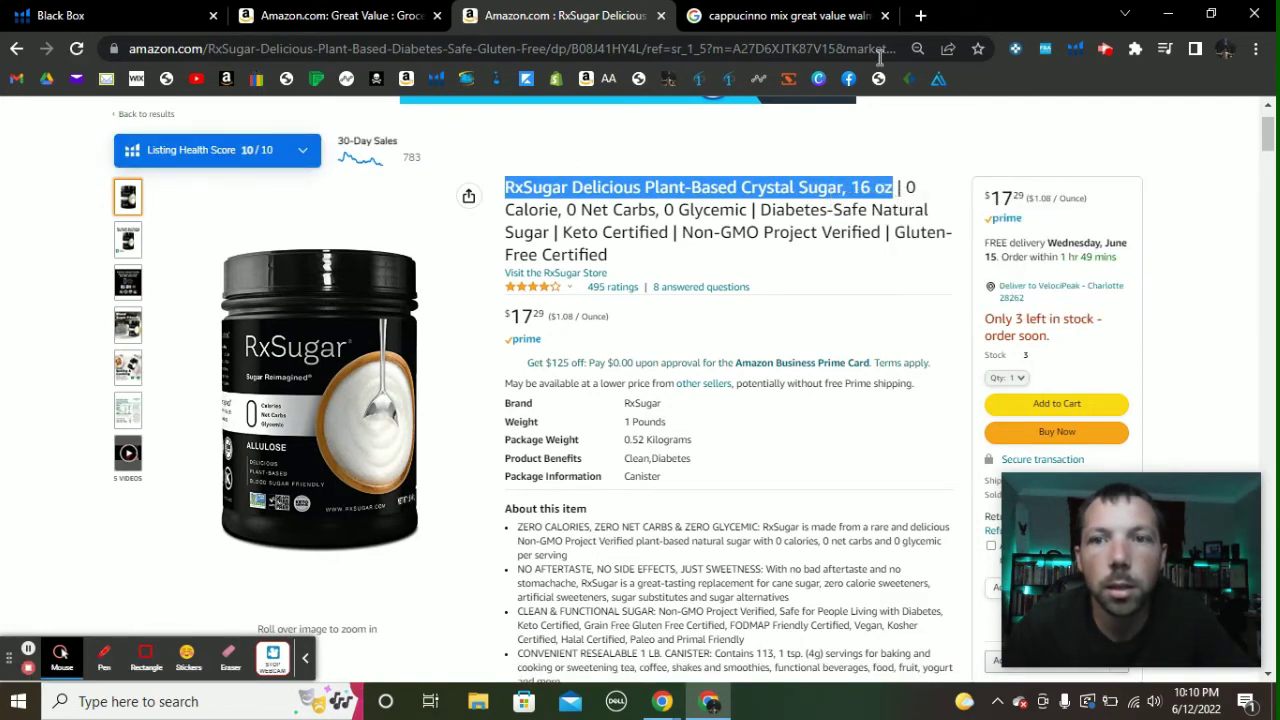
Search Google in a new tab for the copied title "RxSugar Delicious Plant-Based Crystal Sugar, 16 oz".
{"action": "left_click", "coordinate": [920, 16]}
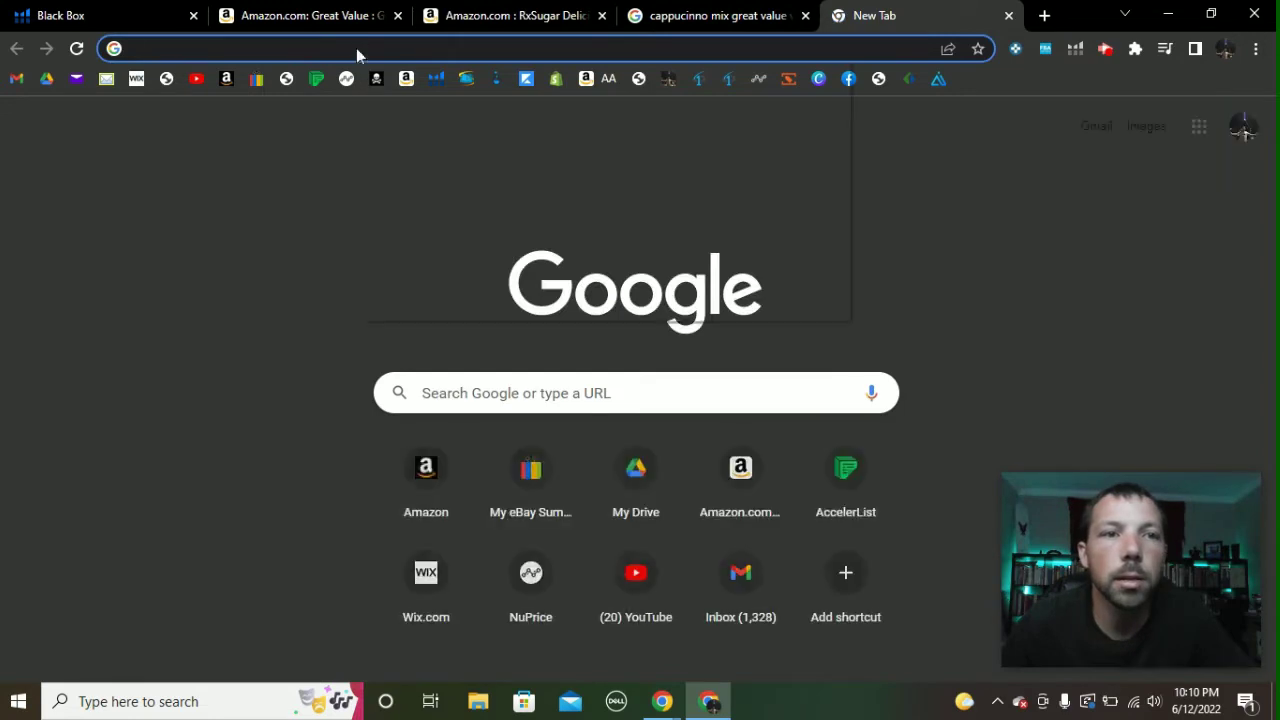
{"action": "right_click", "coordinate": [357, 48]}
{"action": "left_click", "coordinate": [432, 173]}
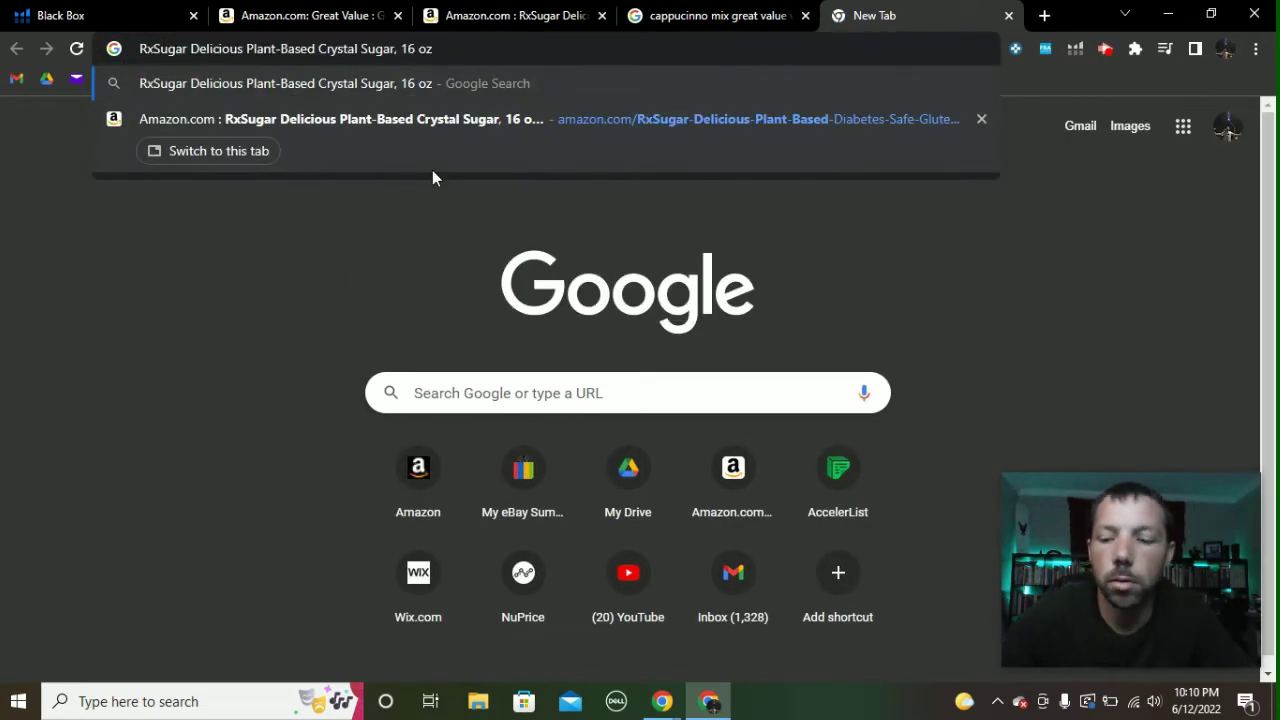
{"action": "key", "text": "Return"}
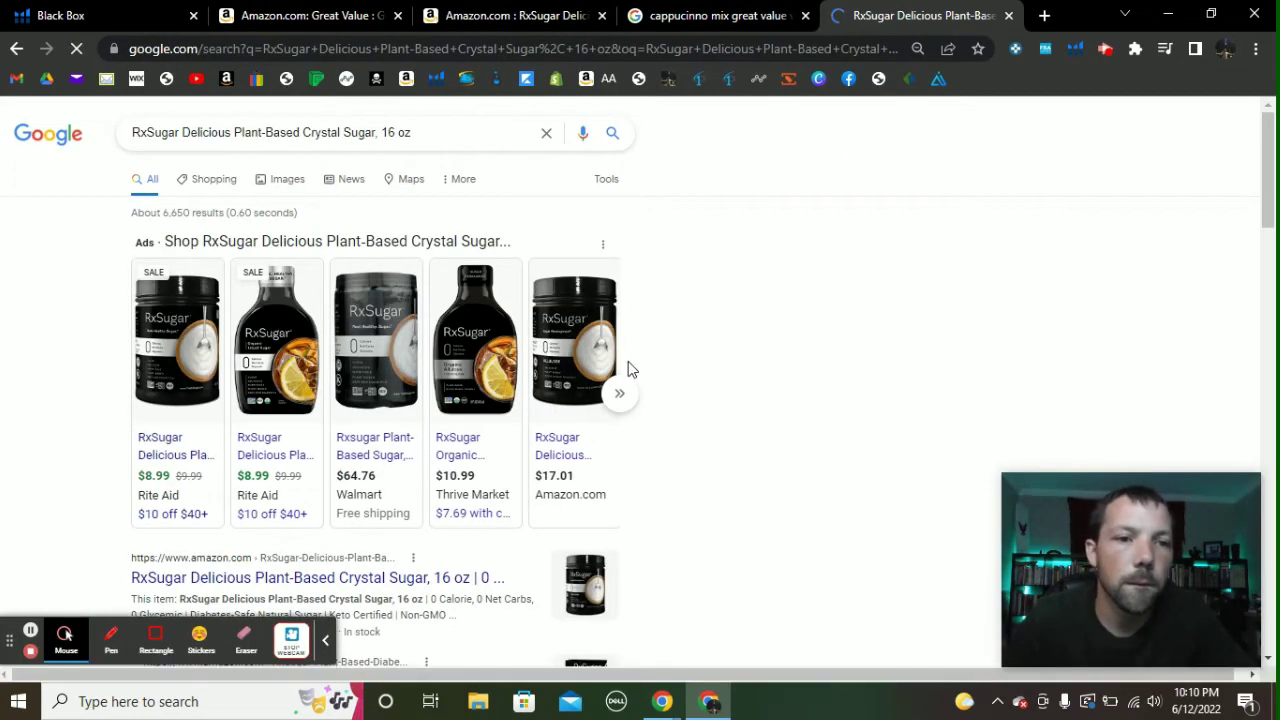
Compare retailers, pack sizes and prices across the sponsored RxSugar shopping offers to find a cheaper source.
{"action": "scroll", "coordinate": [578, 350], "scroll_direction": "down", "scroll_amount": 1}
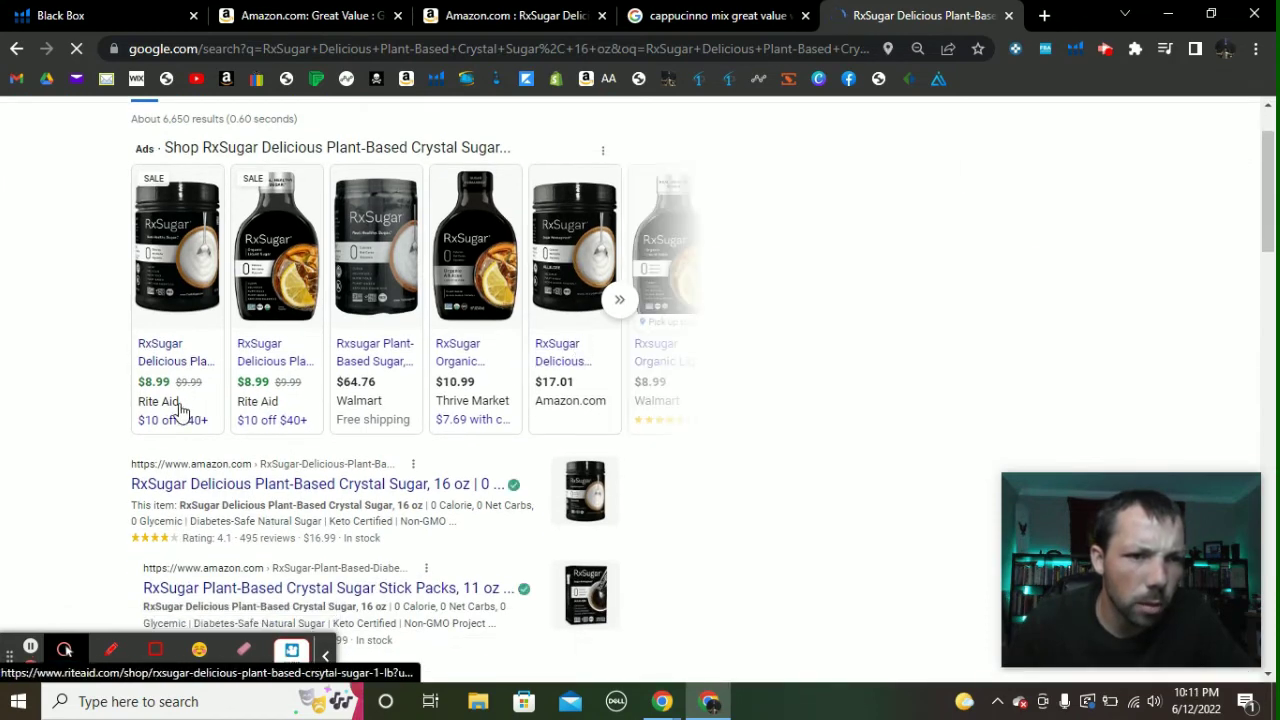
{"action": "mouse_move", "coordinate": [148, 370]}
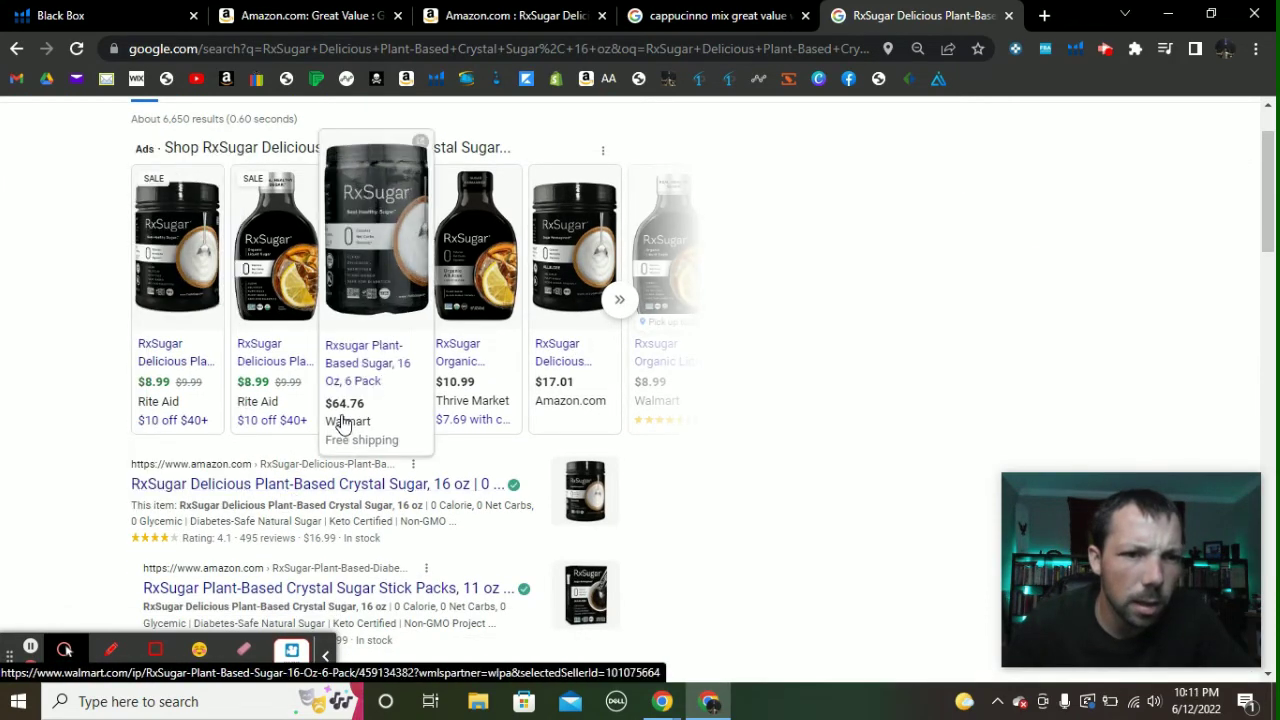
{"action": "mouse_move", "coordinate": [278, 412]}
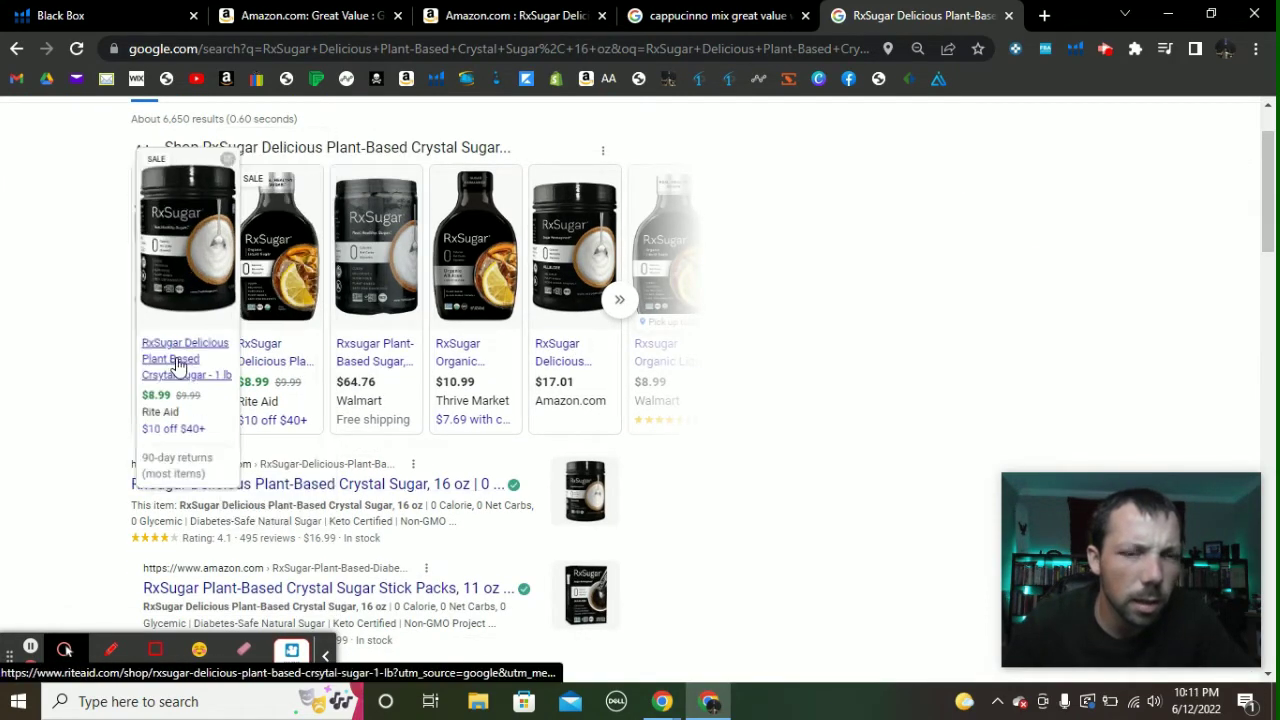
{"action": "mouse_move", "coordinate": [395, 365]}
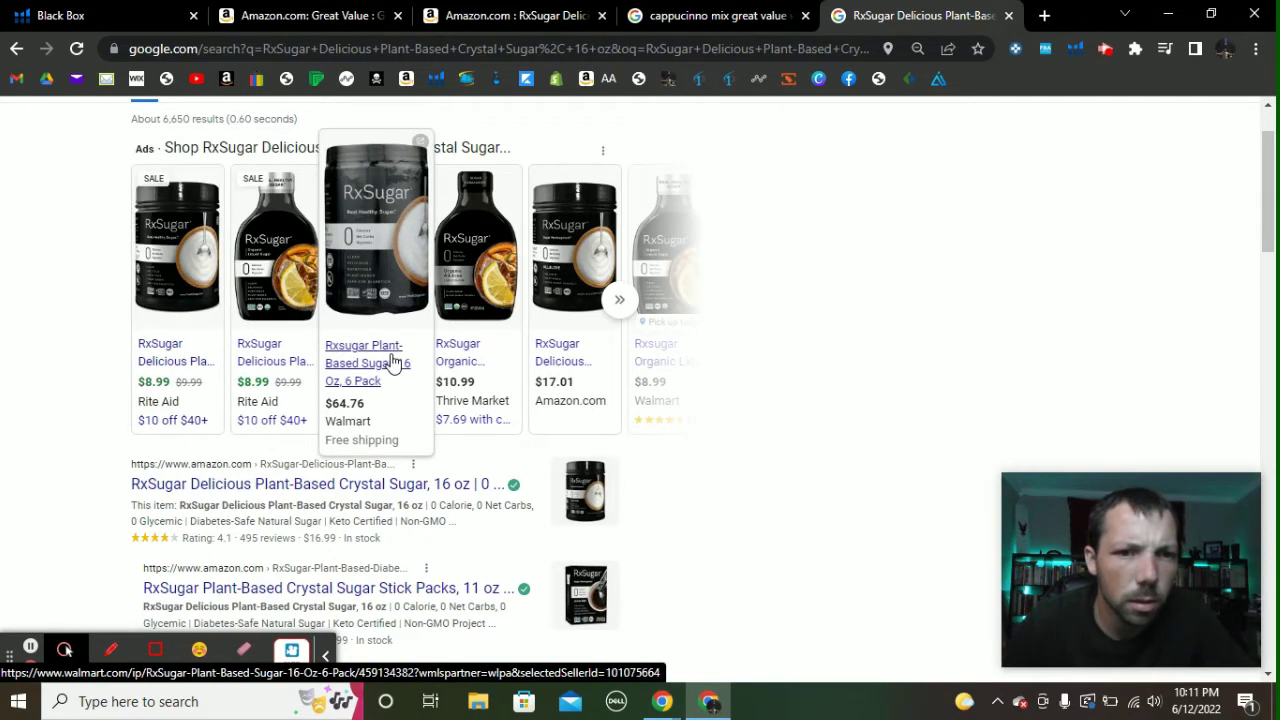
{"action": "mouse_move", "coordinate": [558, 365]}
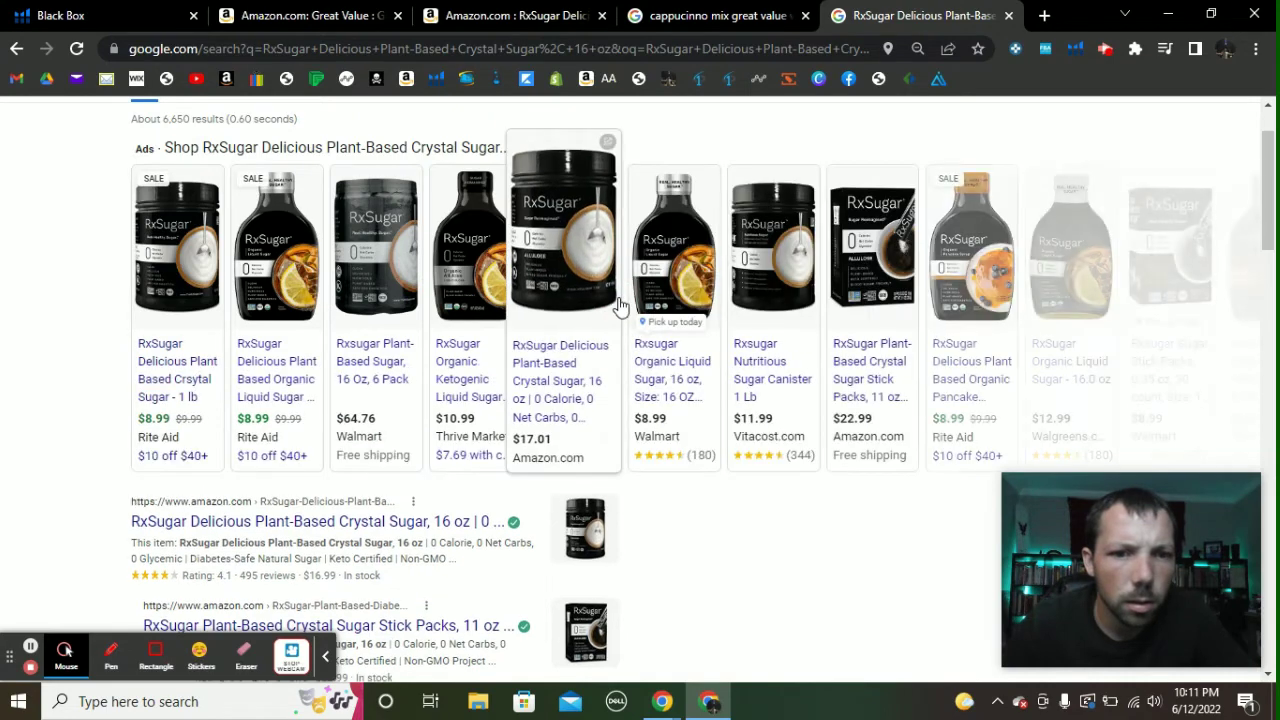
{"action": "mouse_move", "coordinate": [724, 400]}
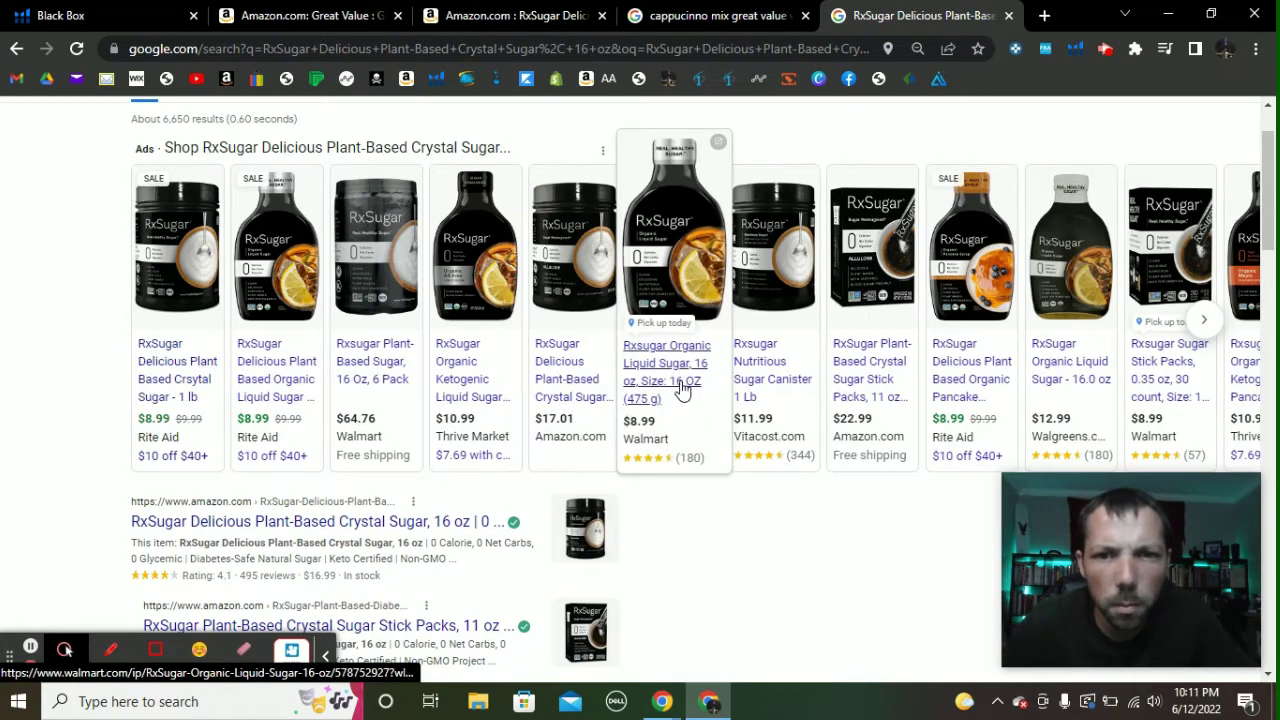
{"action": "mouse_move", "coordinate": [779, 385]}
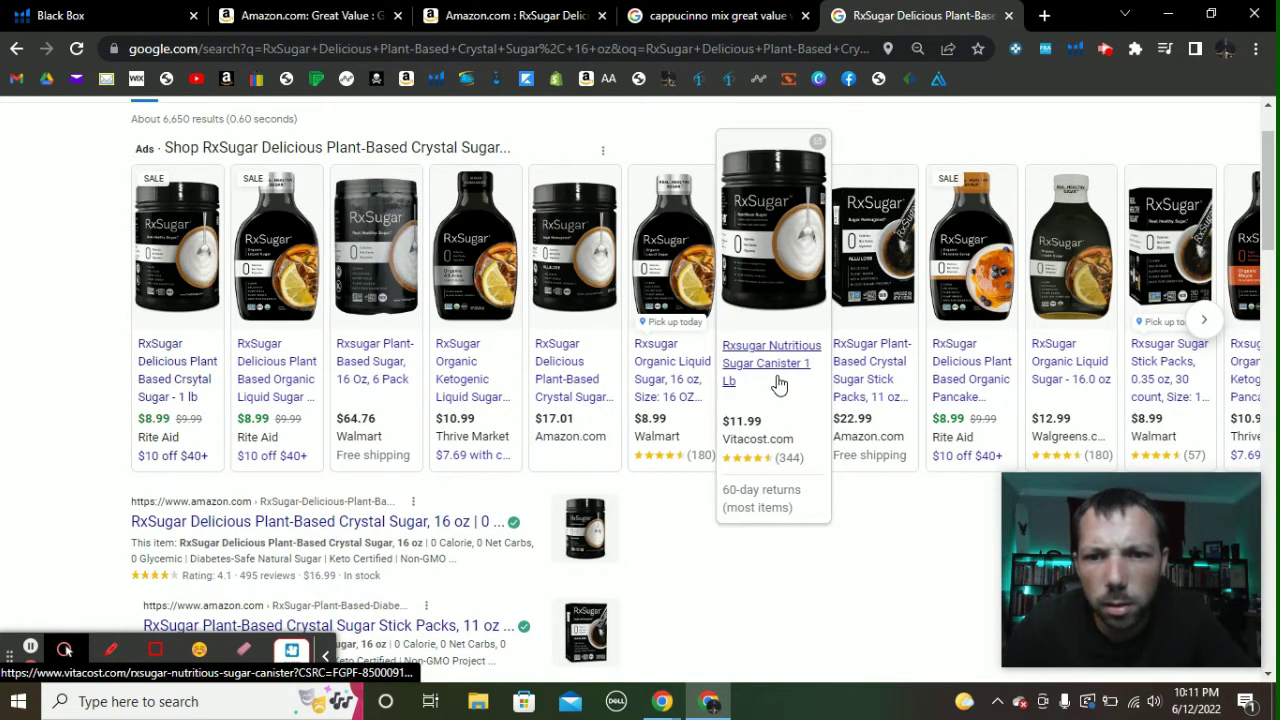
{"action": "mouse_move", "coordinate": [970, 385]}
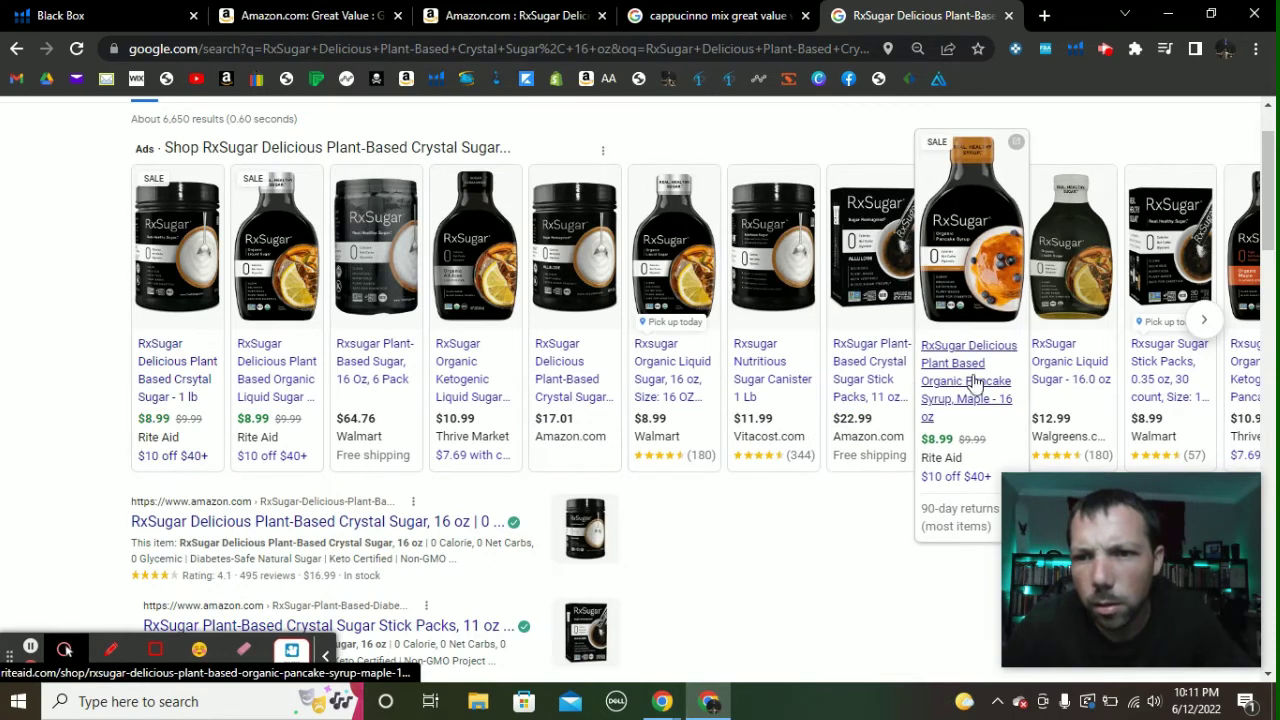
{"action": "mouse_move", "coordinate": [1197, 383]}
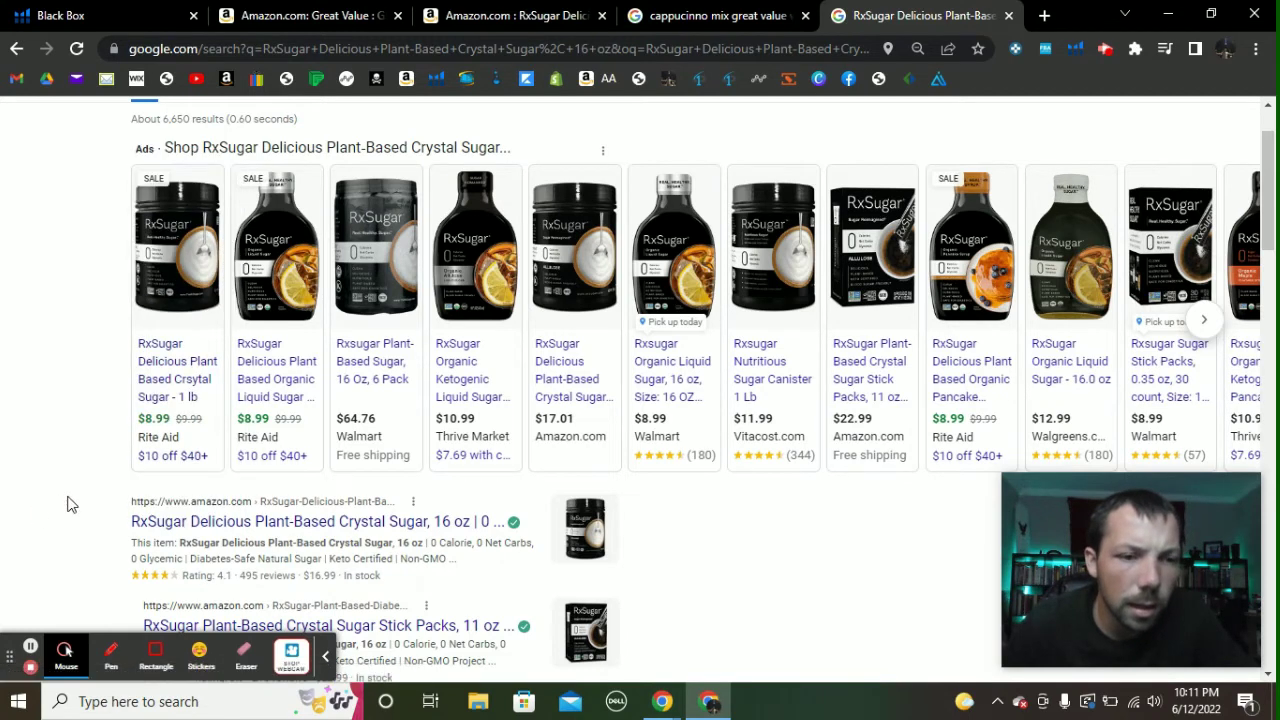
Check the regular search results below the shopping offers for other stores selling the 16 oz RxSugar canister.
{"action": "scroll", "coordinate": [71, 504], "scroll_direction": "down", "scroll_amount": 2}
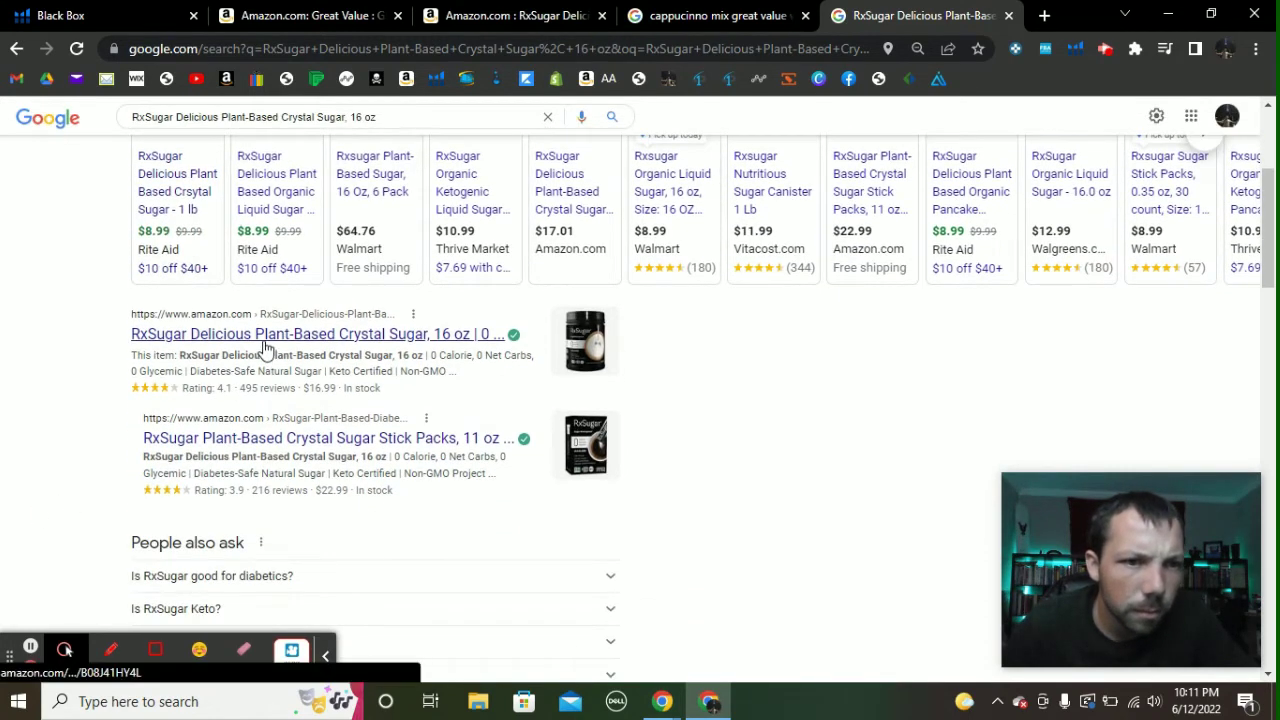
{"action": "scroll", "coordinate": [210, 453], "scroll_direction": "down", "scroll_amount": 4}
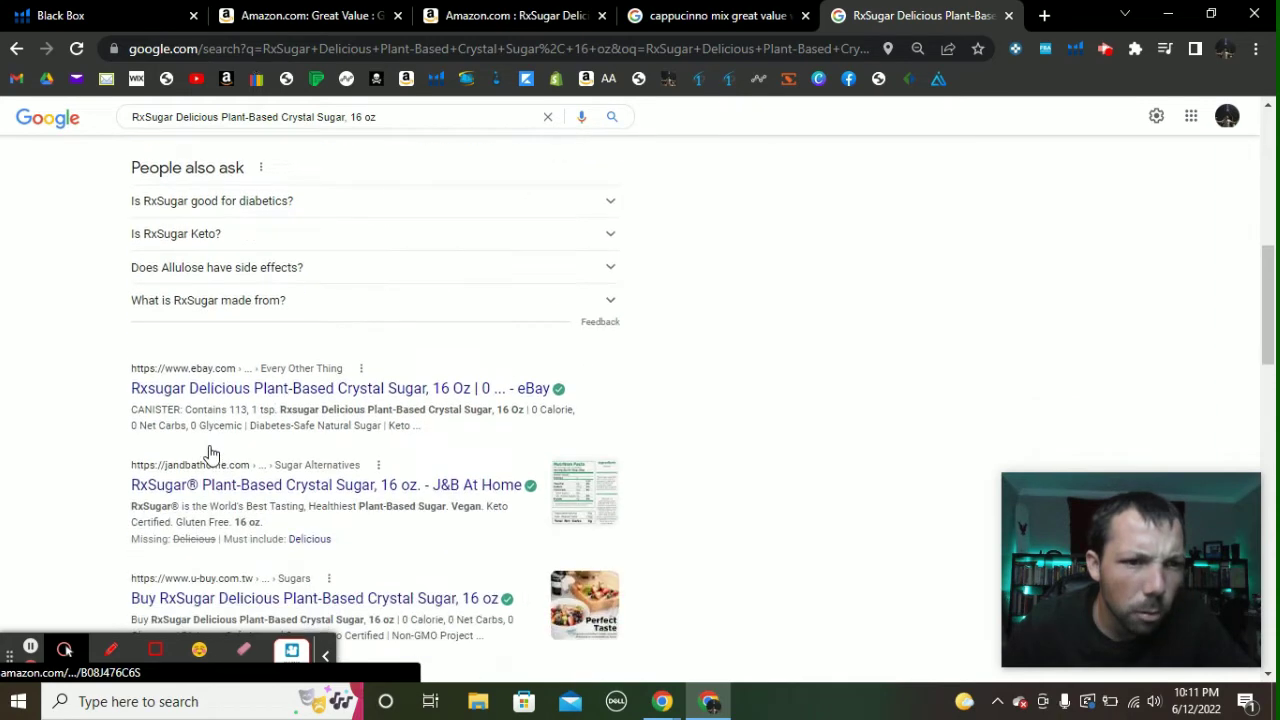
{"action": "scroll", "coordinate": [210, 405], "scroll_direction": "down", "scroll_amount": 1}
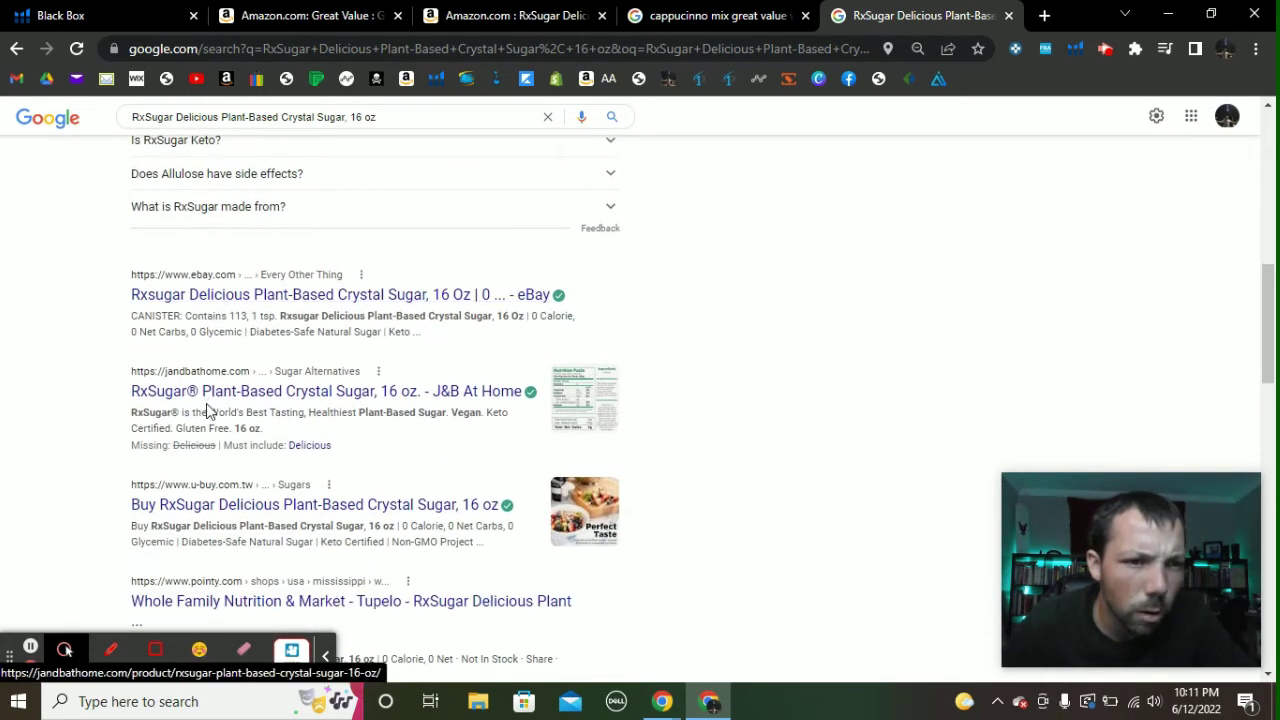
{"action": "scroll", "coordinate": [208, 407], "scroll_direction": "down", "scroll_amount": 1}
{"action": "scroll", "coordinate": [208, 405], "scroll_direction": "down", "scroll_amount": 1}
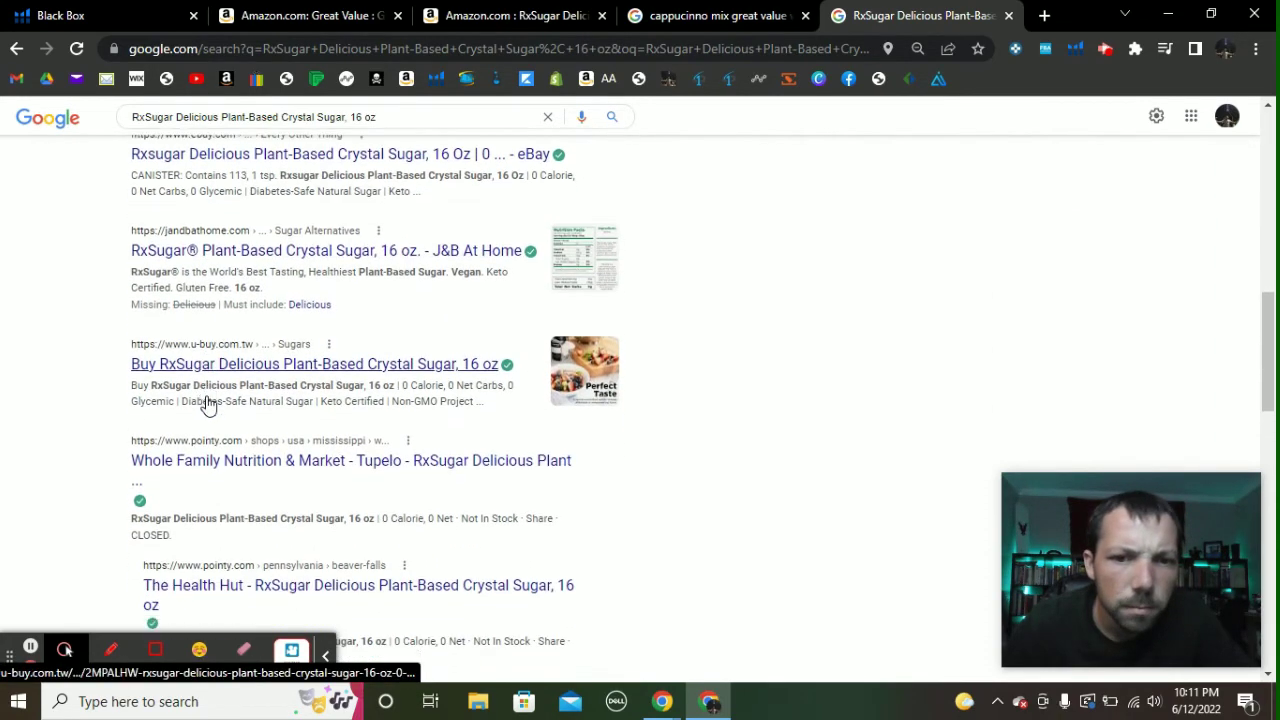
{"action": "scroll", "coordinate": [1043, 289], "scroll_direction": "up", "scroll_amount": 10}
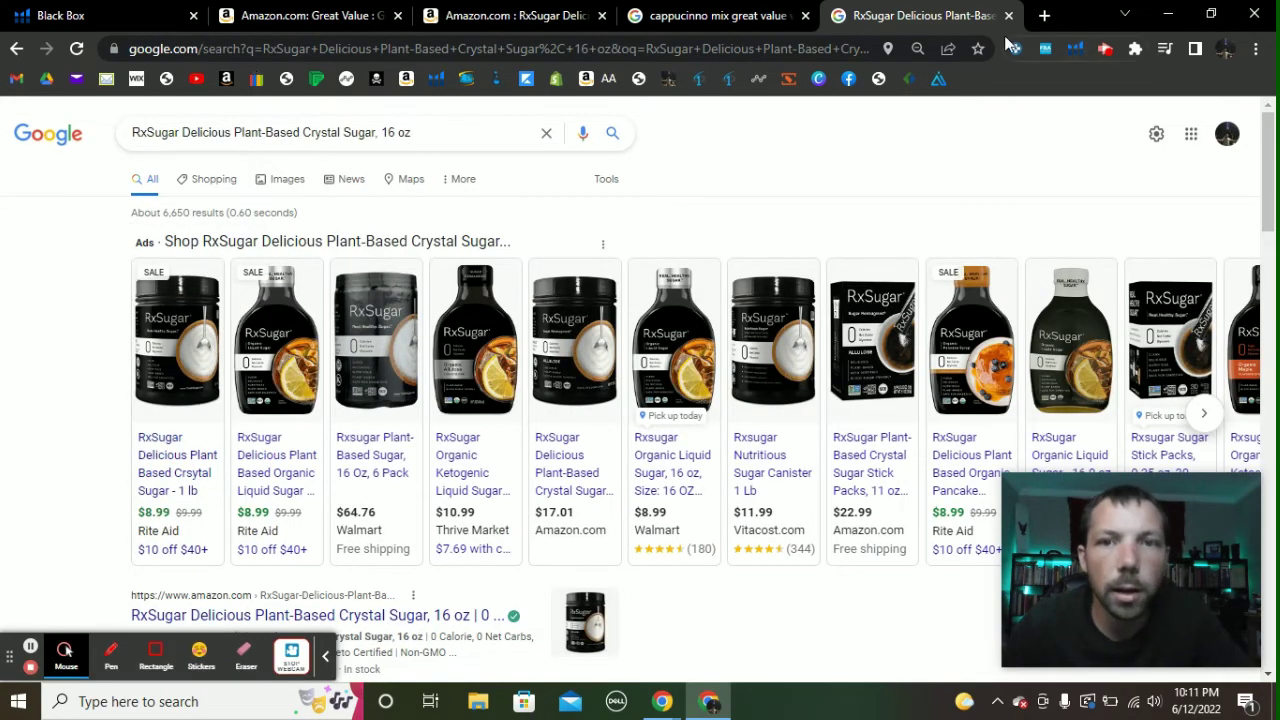
Calculate the RxSugar listing's FBA profit without logging in, using product price 17.29, product cost 9.00 and ship to Amazon fee 1.00.
{"action": "left_click", "coordinate": [531, 17]}
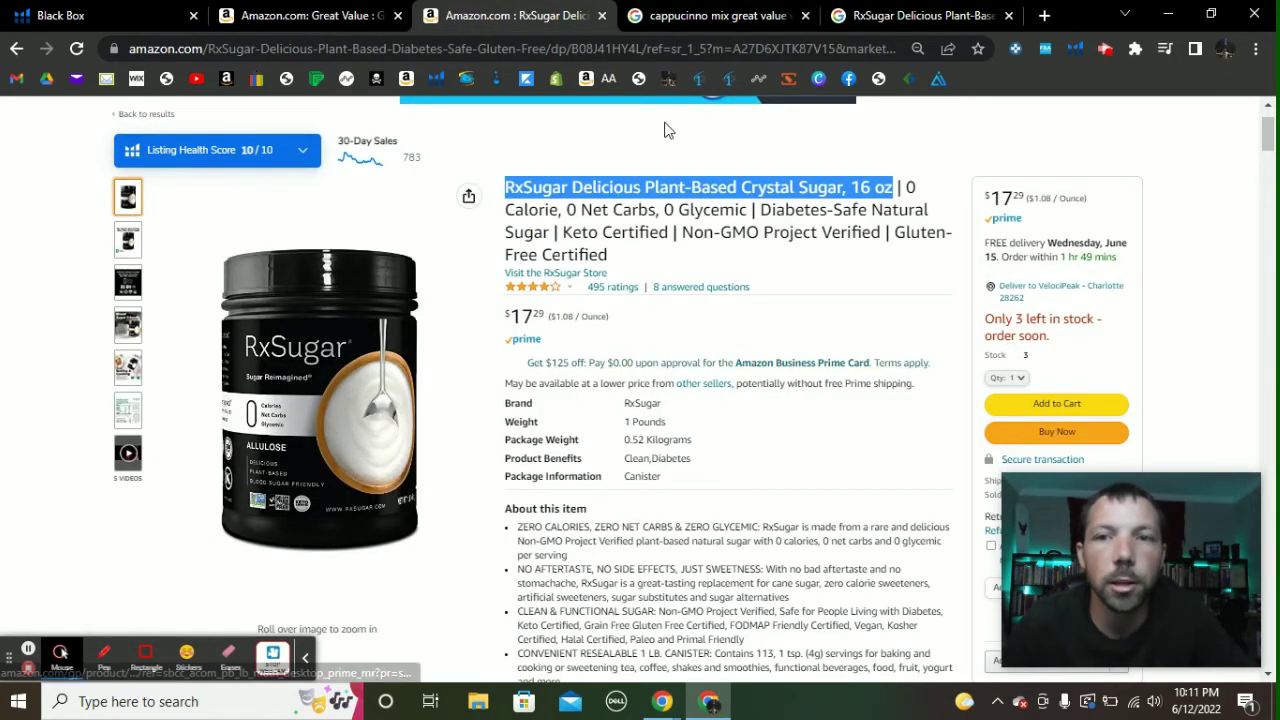
{"action": "left_click", "coordinate": [1045, 50]}
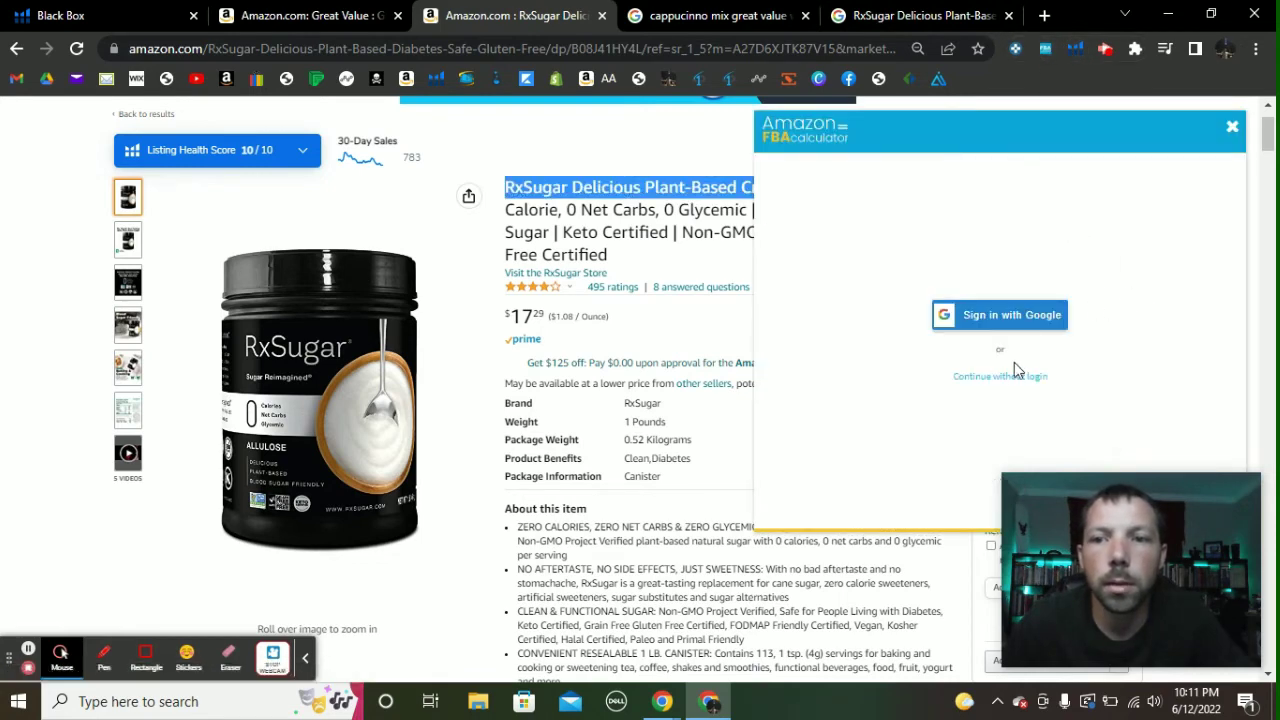
{"action": "left_click", "coordinate": [1012, 377]}
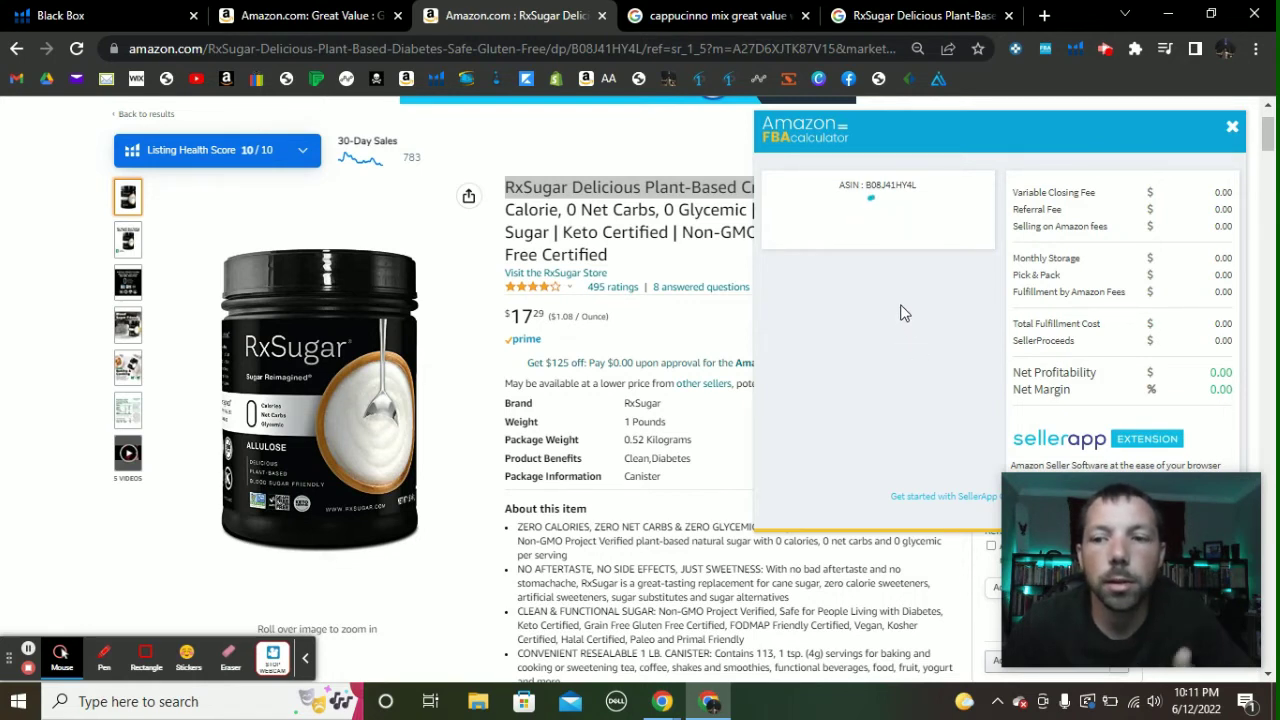
{"action": "left_click", "coordinate": [825, 291]}
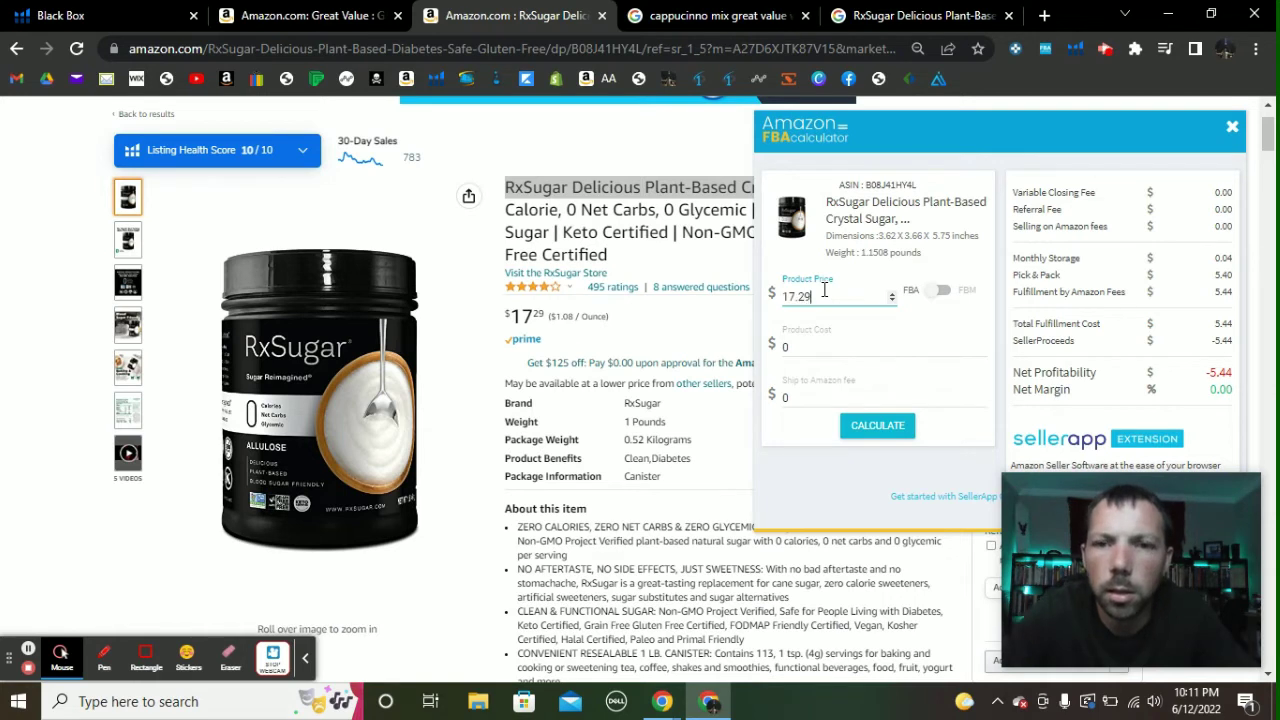
{"action": "left_click", "coordinate": [818, 346]}
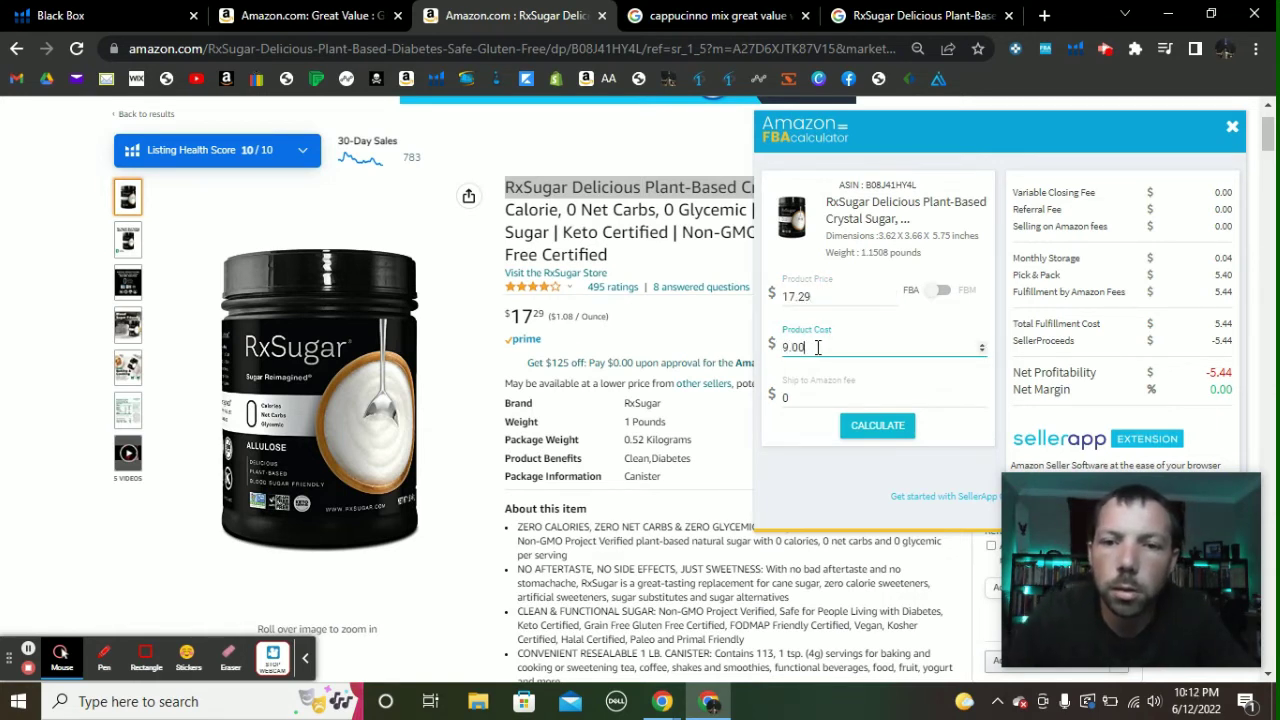
{"action": "left_click", "coordinate": [798, 394]}
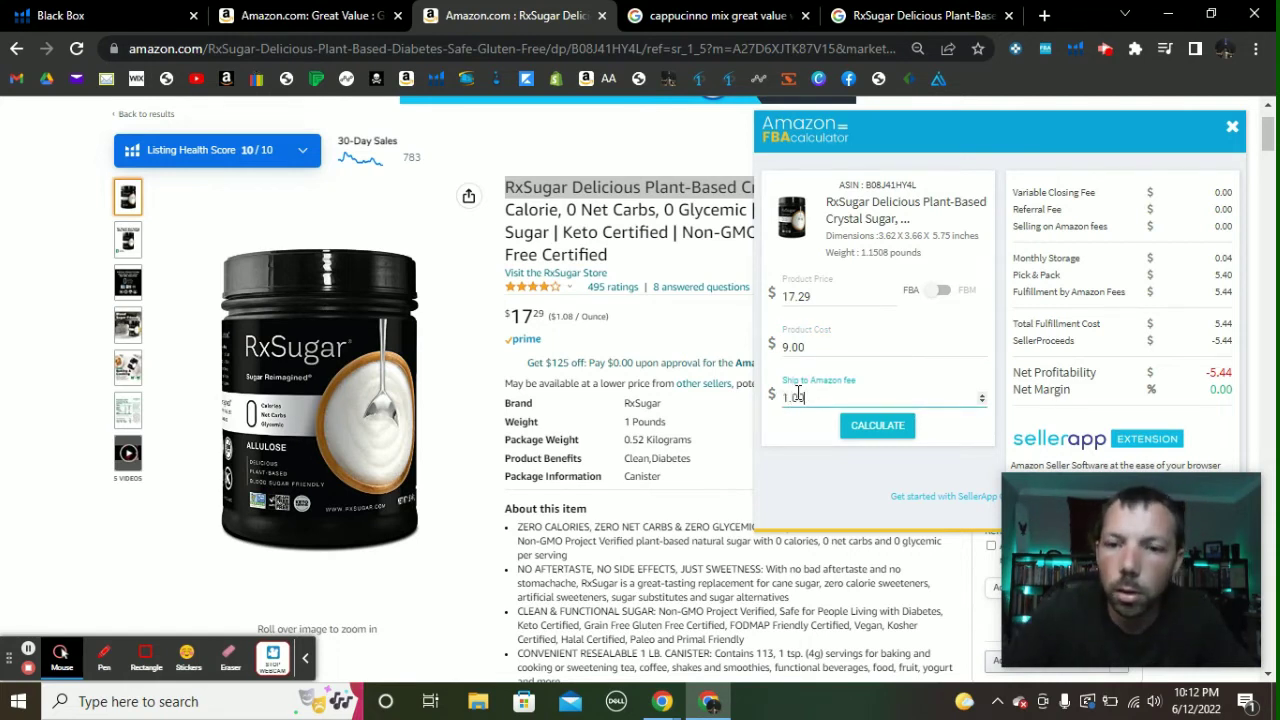
{"action": "left_click", "coordinate": [886, 430]}
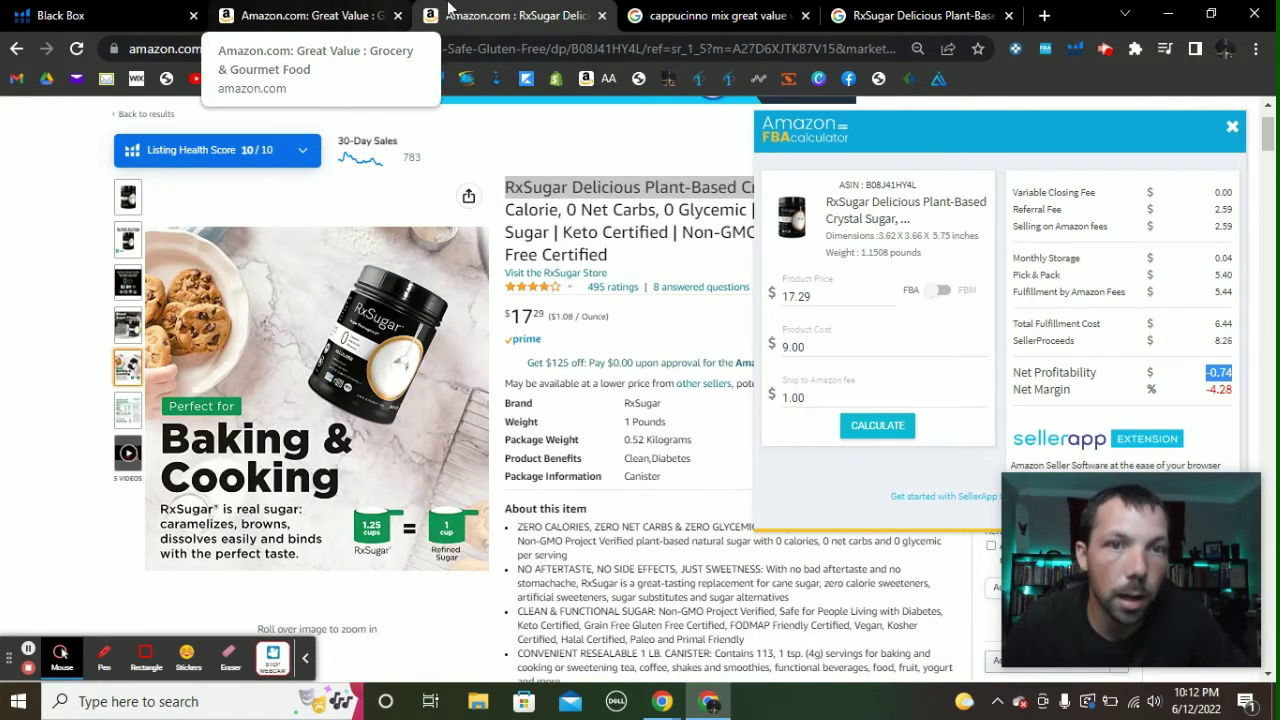
Return to the seller's product list and open the Dove Hairspray, Non-Aerosol Extra Hold 9.25 oz (Pack of 2) listing.
{"action": "left_click", "coordinate": [15, 49]}
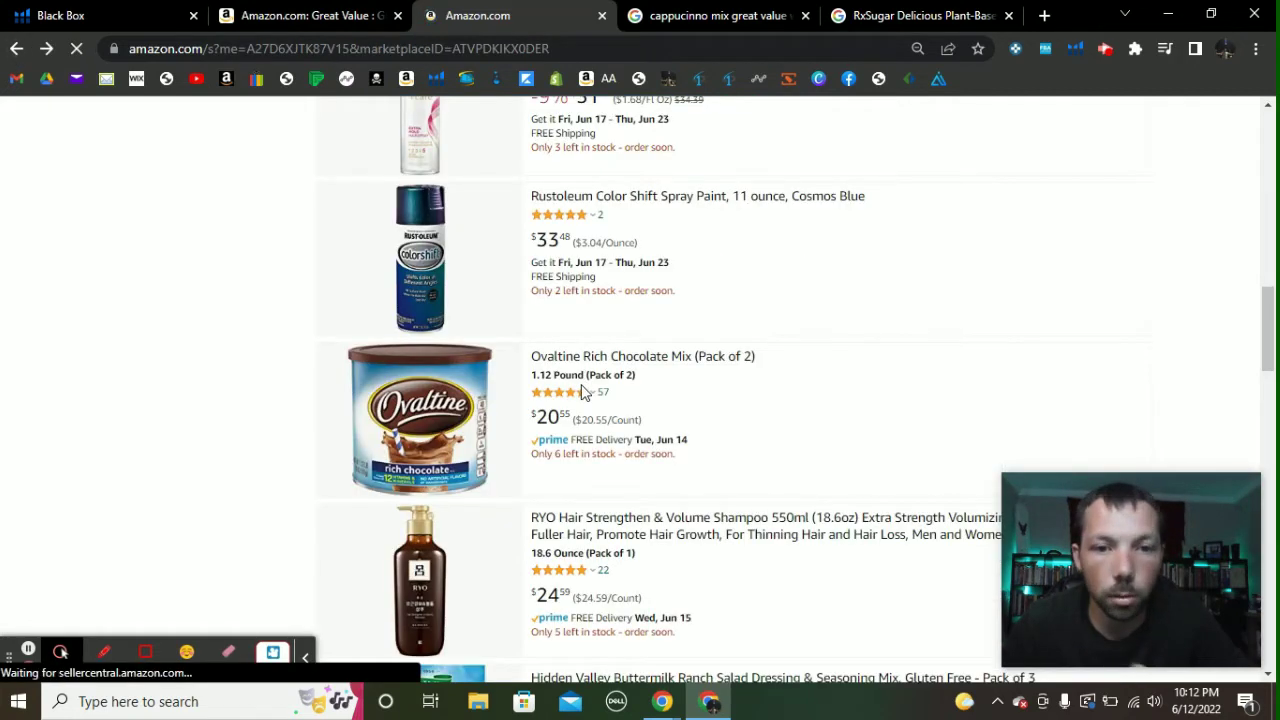
{"action": "scroll", "coordinate": [660, 392], "scroll_direction": "down", "scroll_amount": 5}
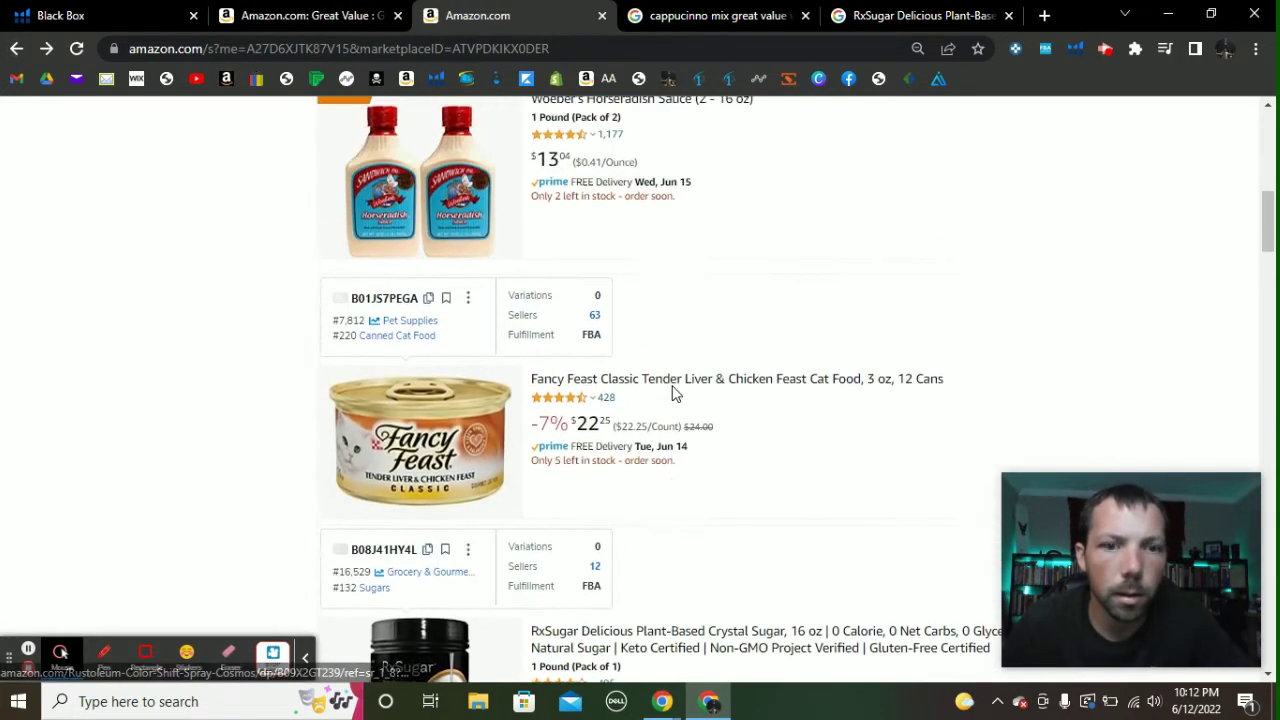
{"action": "scroll", "coordinate": [572, 365], "scroll_direction": "down", "scroll_amount": 5}
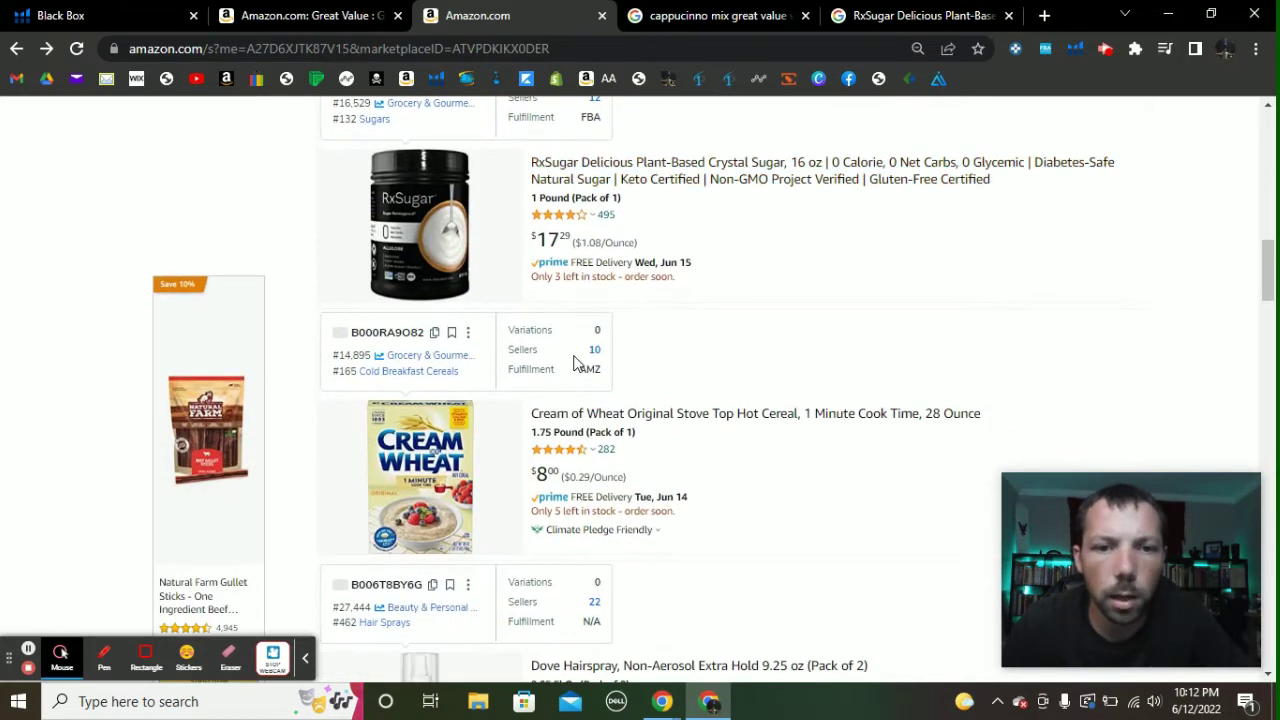
{"action": "scroll", "coordinate": [577, 364], "scroll_direction": "down", "scroll_amount": 1}
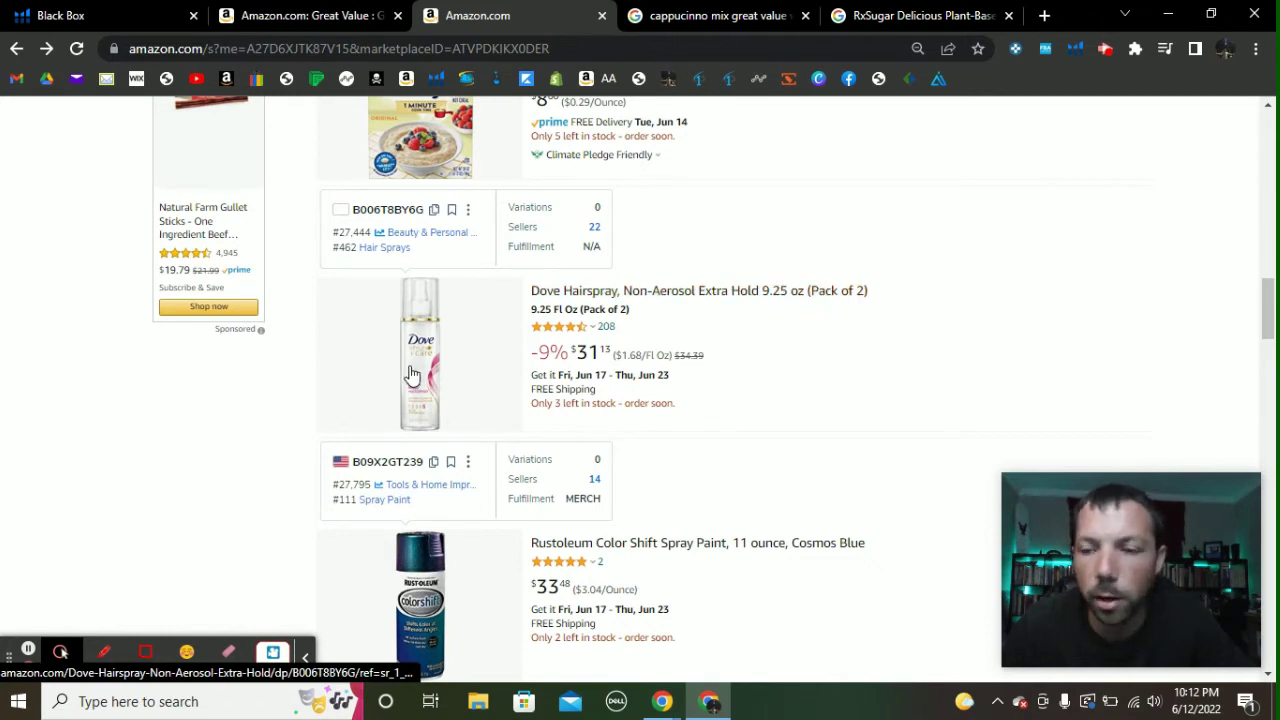
{"action": "scroll", "coordinate": [410, 362], "scroll_direction": "down", "scroll_amount": 1}
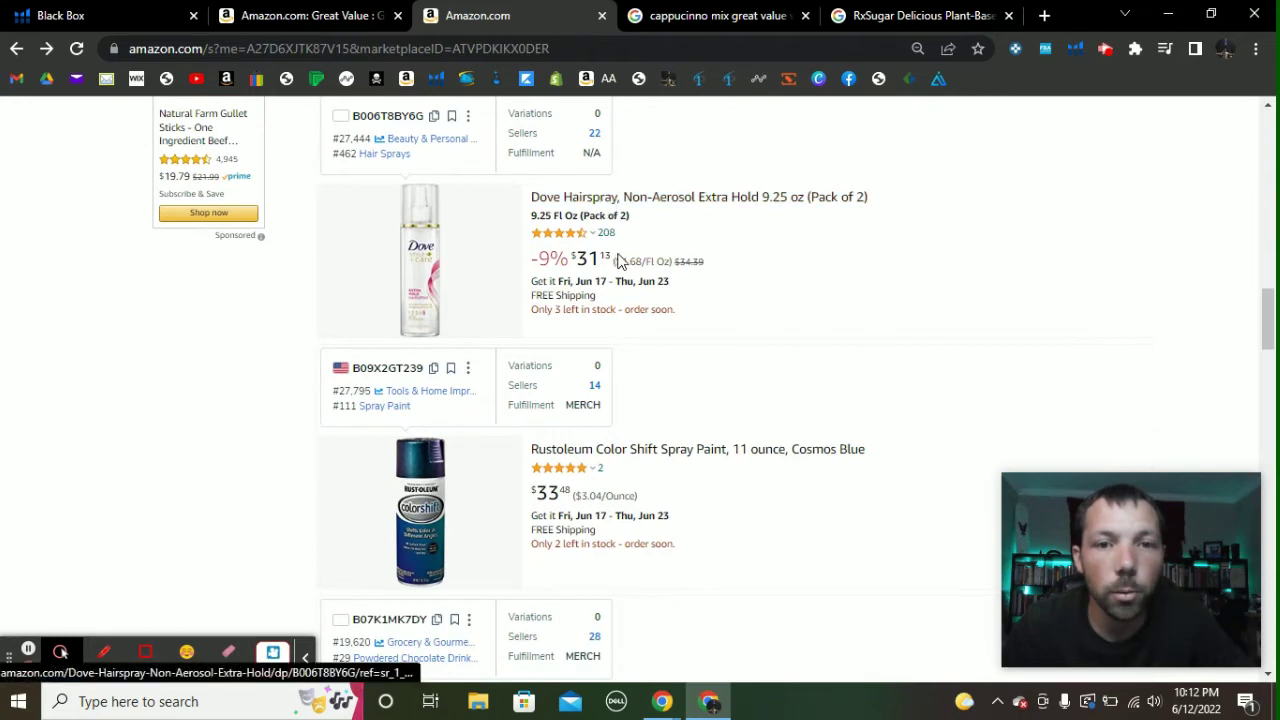
{"action": "left_click", "coordinate": [592, 201]}
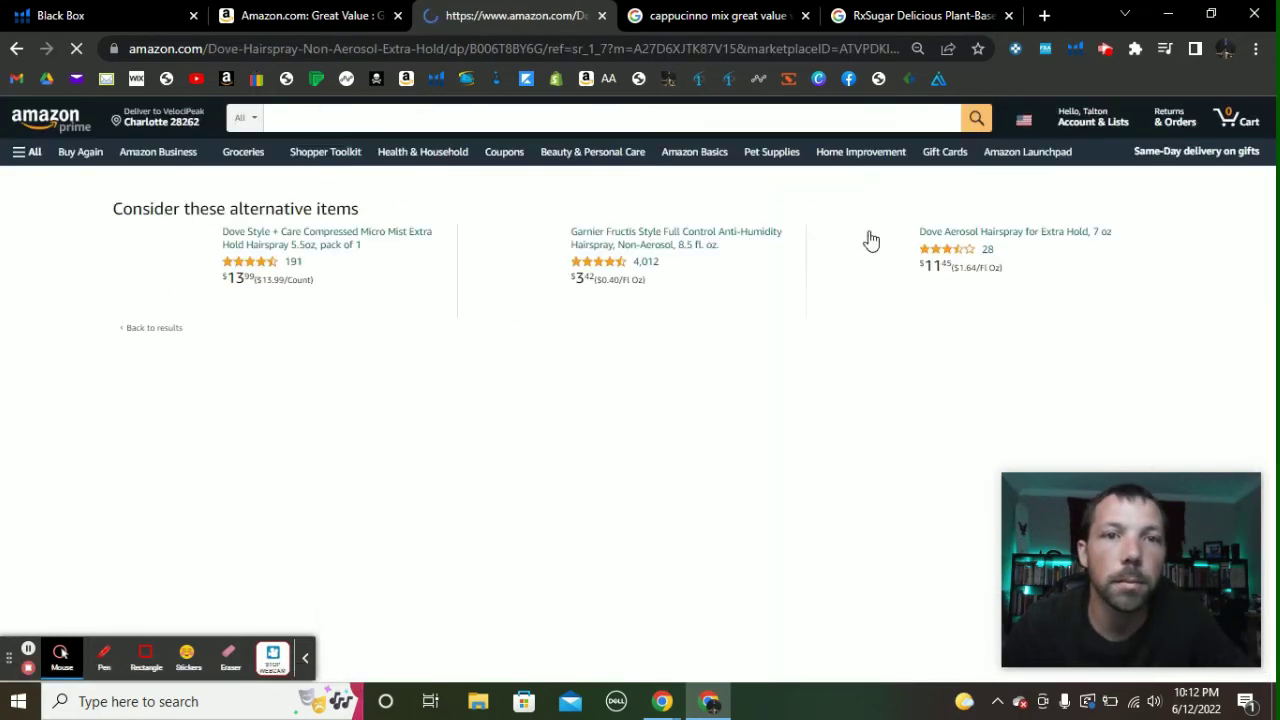
Copy "Dove Hairspray, Non-Aerosol Extra Hold 9.25 oz" from the listing title, leaving out the pack size.
{"action": "scroll", "coordinate": [588, 303], "scroll_direction": "down", "scroll_amount": 2}
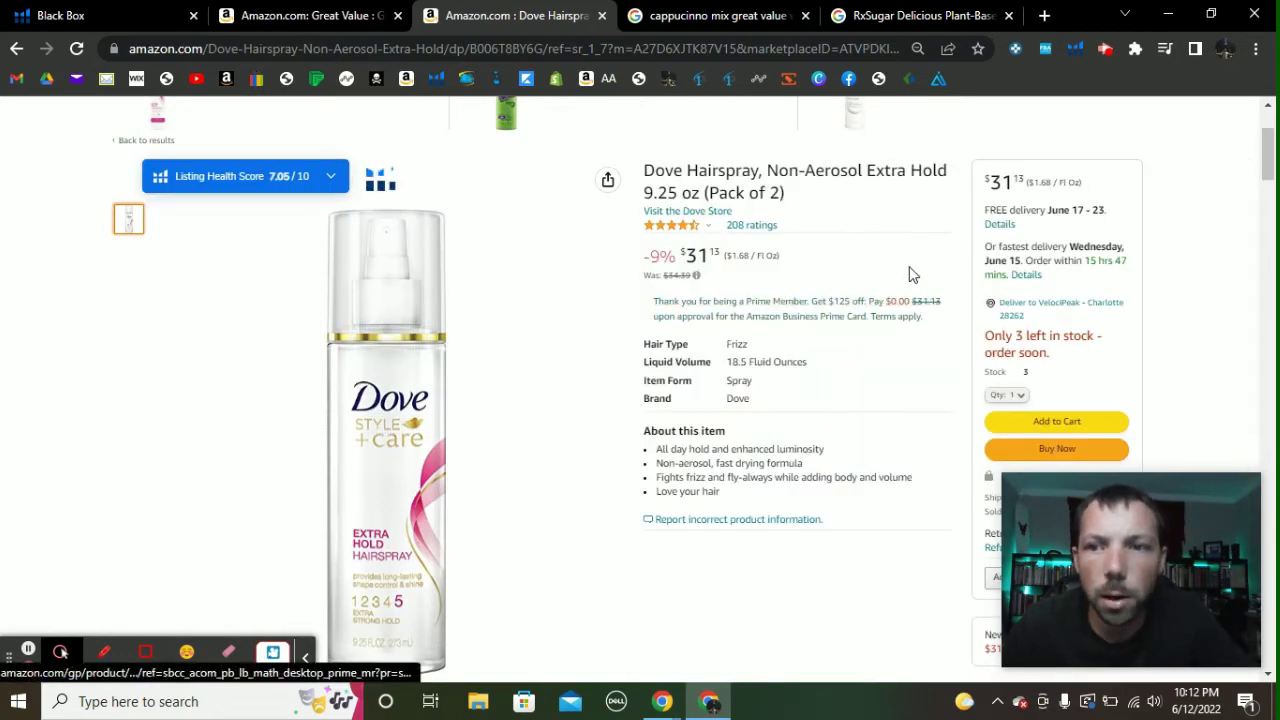
{"action": "left_click_drag", "start_coordinate": [645, 172], "coordinate": [702, 192]}
{"action": "key", "text": "ctrl+c"}
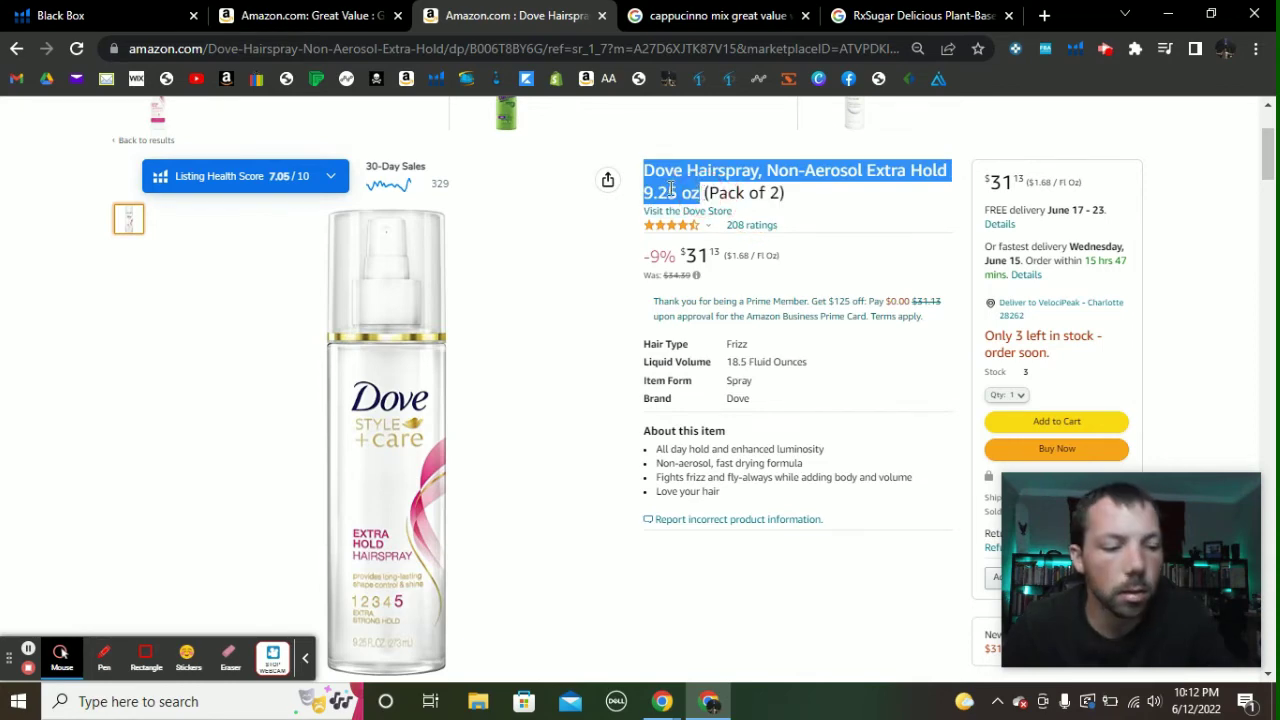
Replace the cappuccino query on Google with the copied Dove hairspray title, run the search and compare the retailers' prices.
{"action": "left_click", "coordinate": [765, 18]}
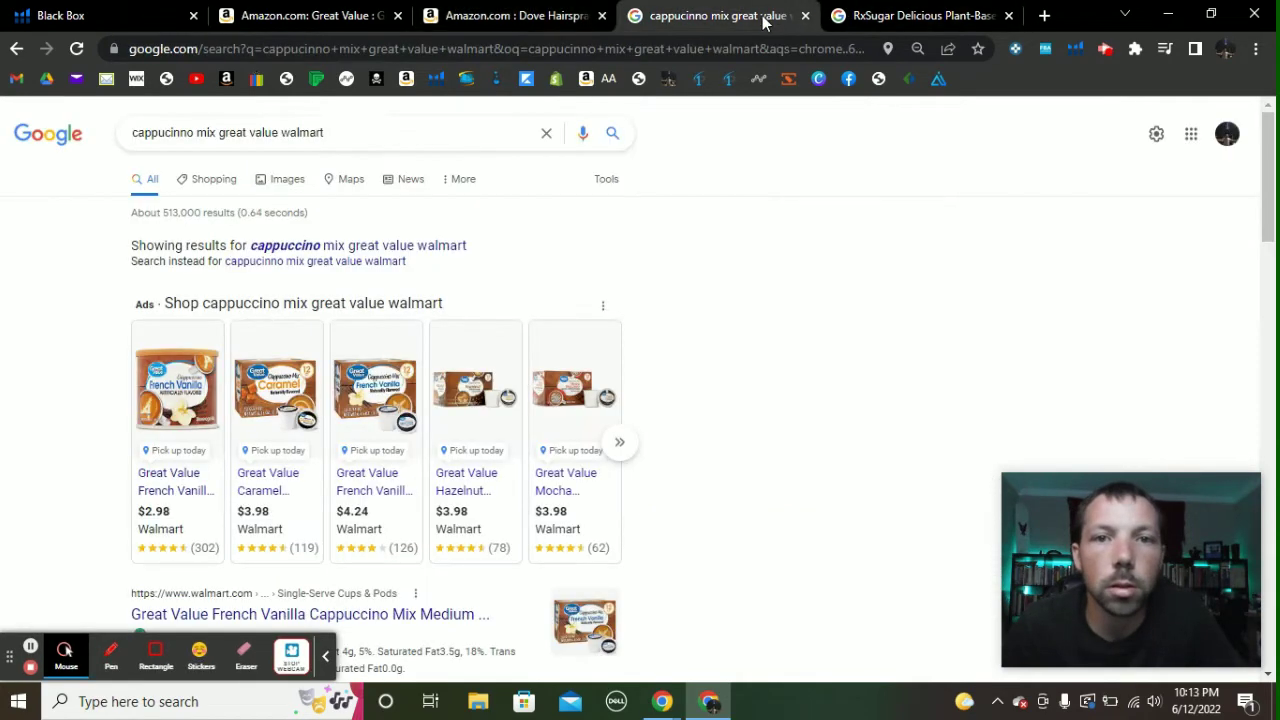
{"action": "double_click", "coordinate": [350, 148]}
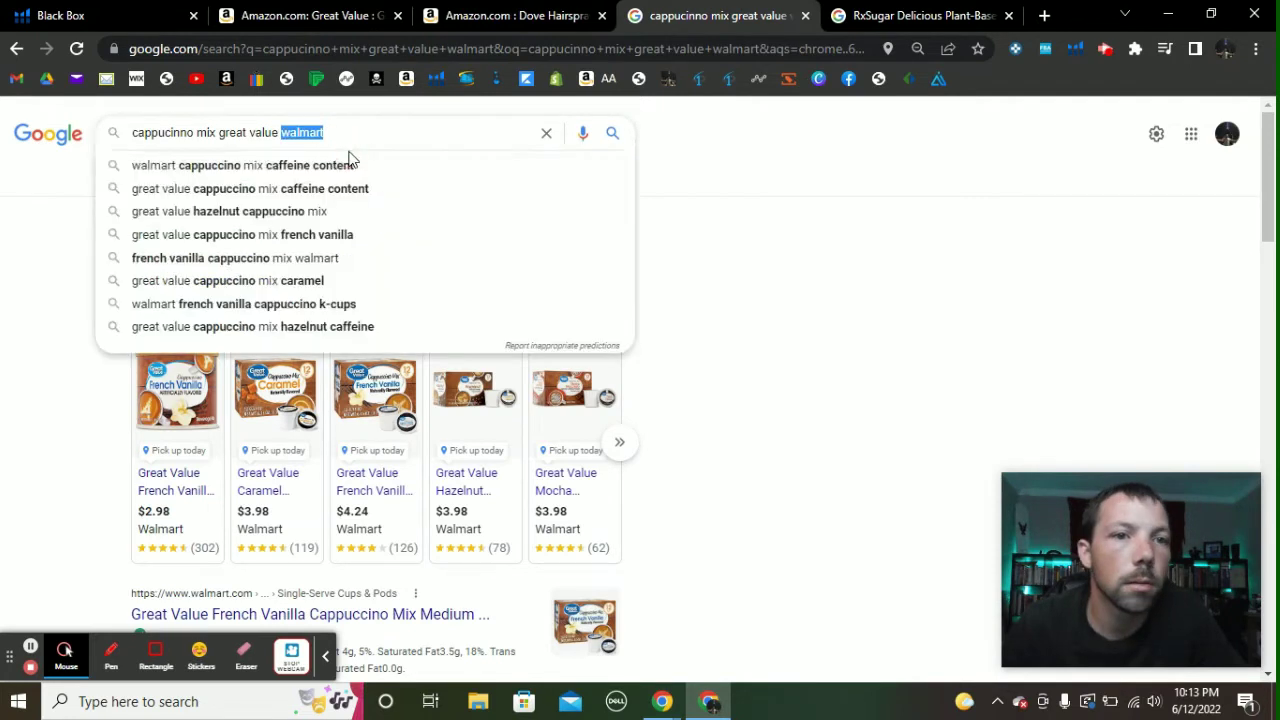
{"action": "triple_click", "coordinate": [343, 133]}
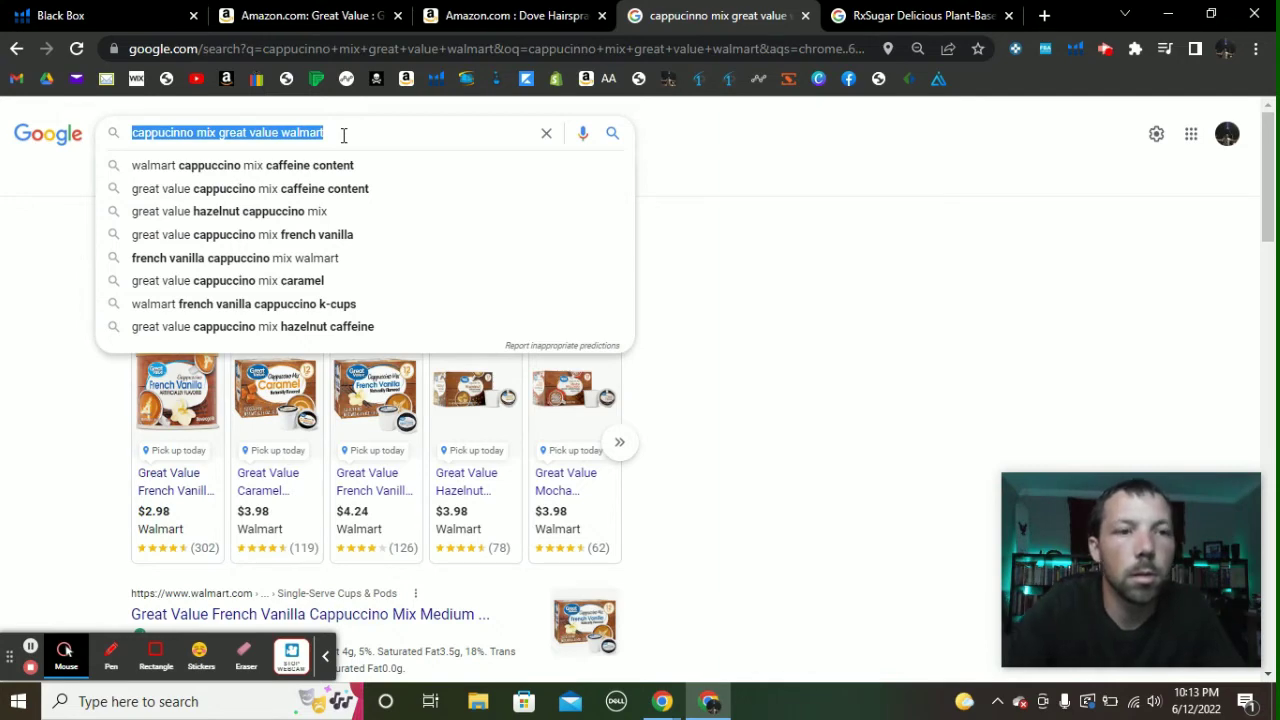
{"action": "key", "text": "BackSpace"}
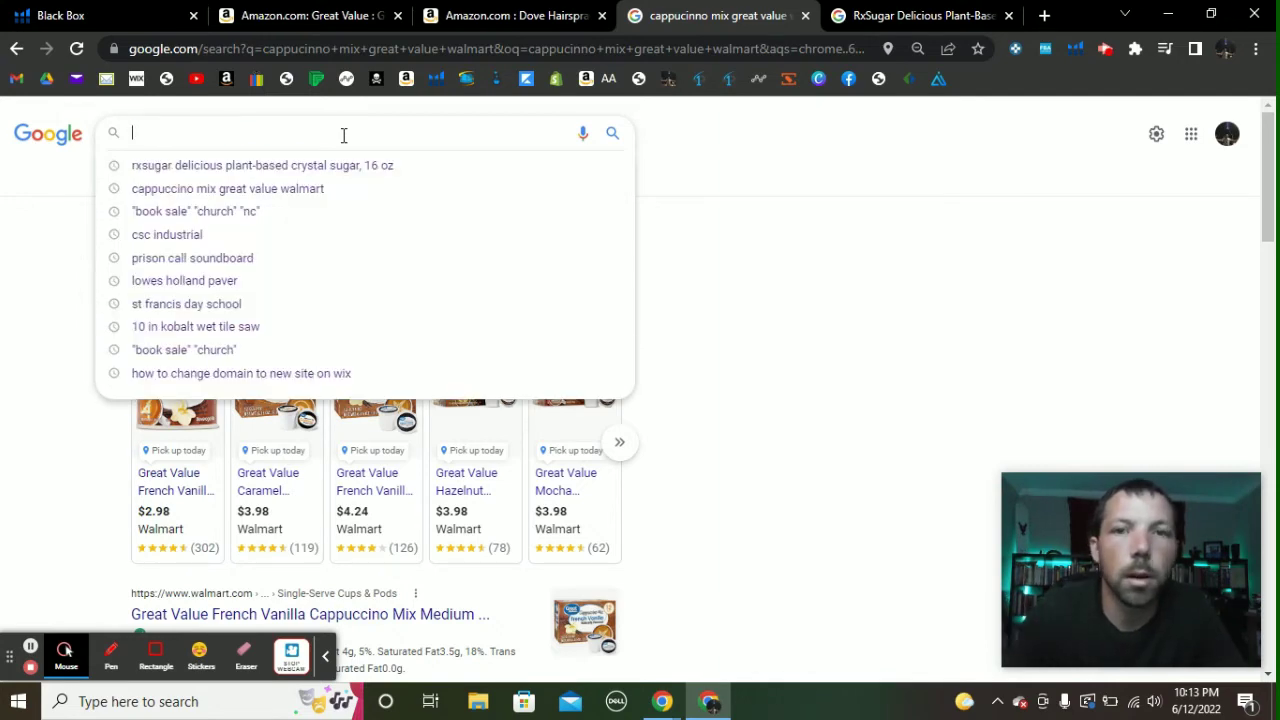
{"action": "left_click", "coordinate": [505, 15]}
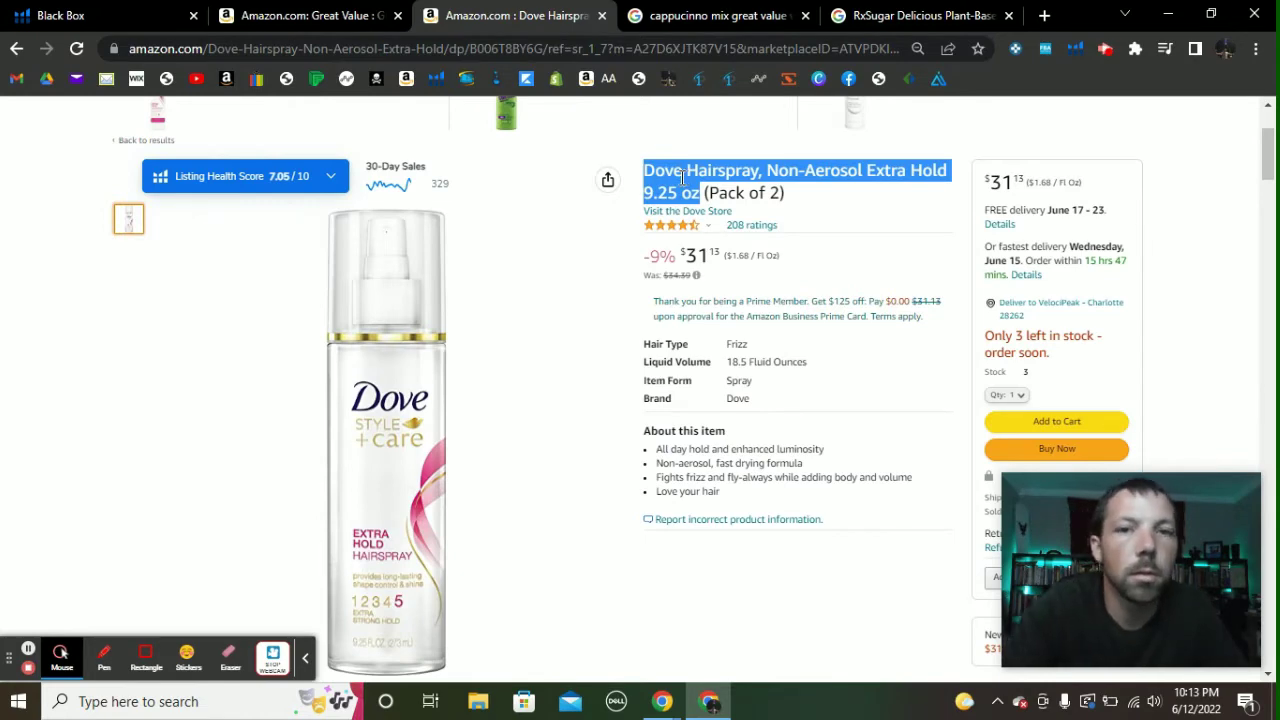
{"action": "left_click", "coordinate": [770, 12]}
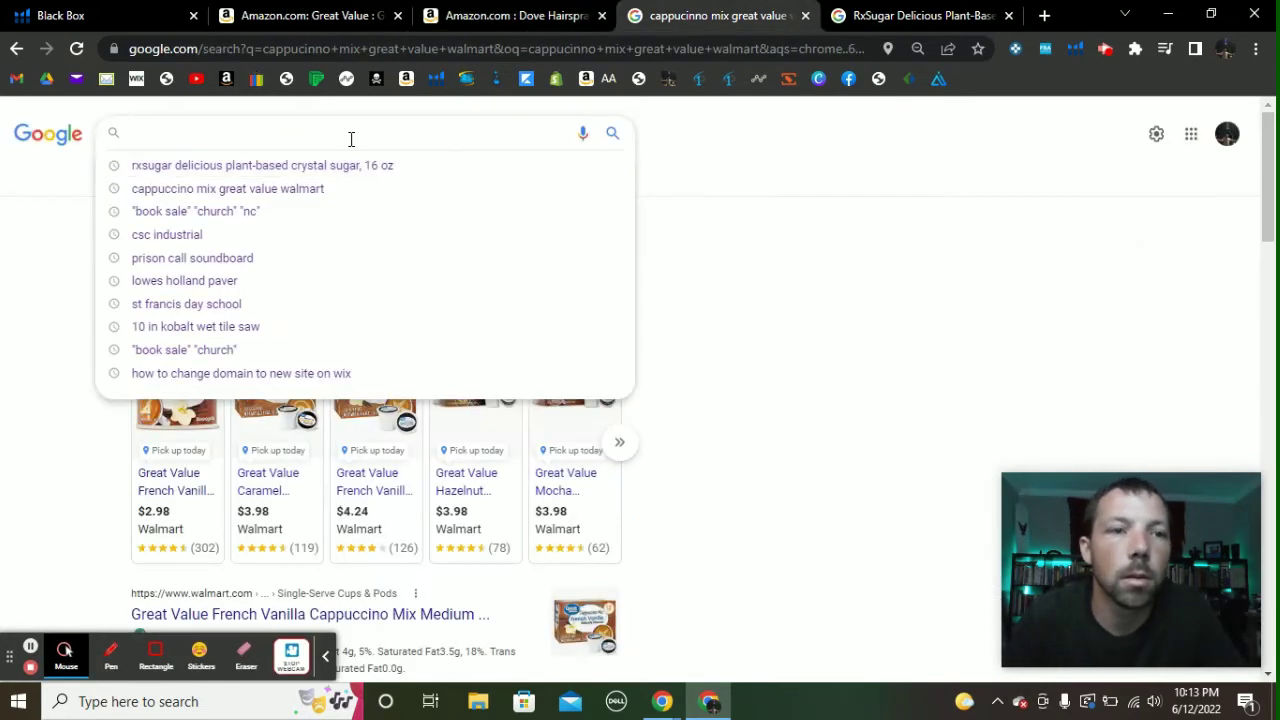
{"action": "key", "text": "ctrl+v"}
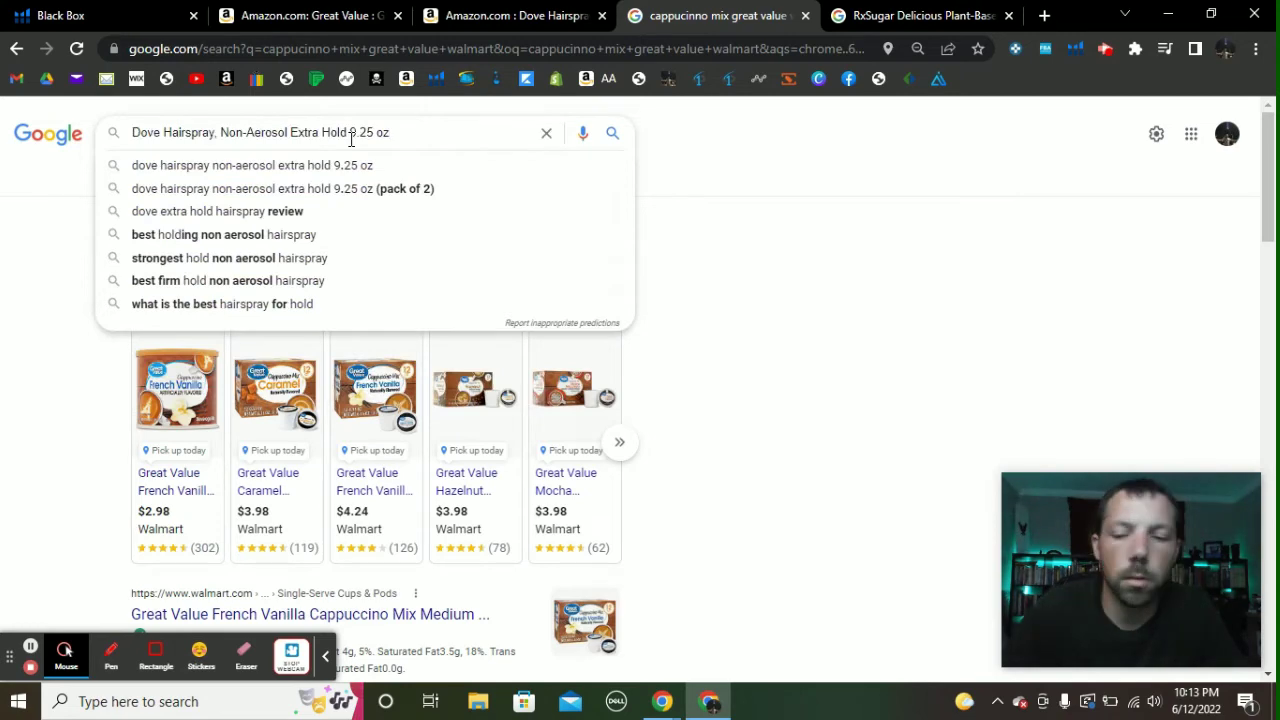
{"action": "key", "text": "Return"}
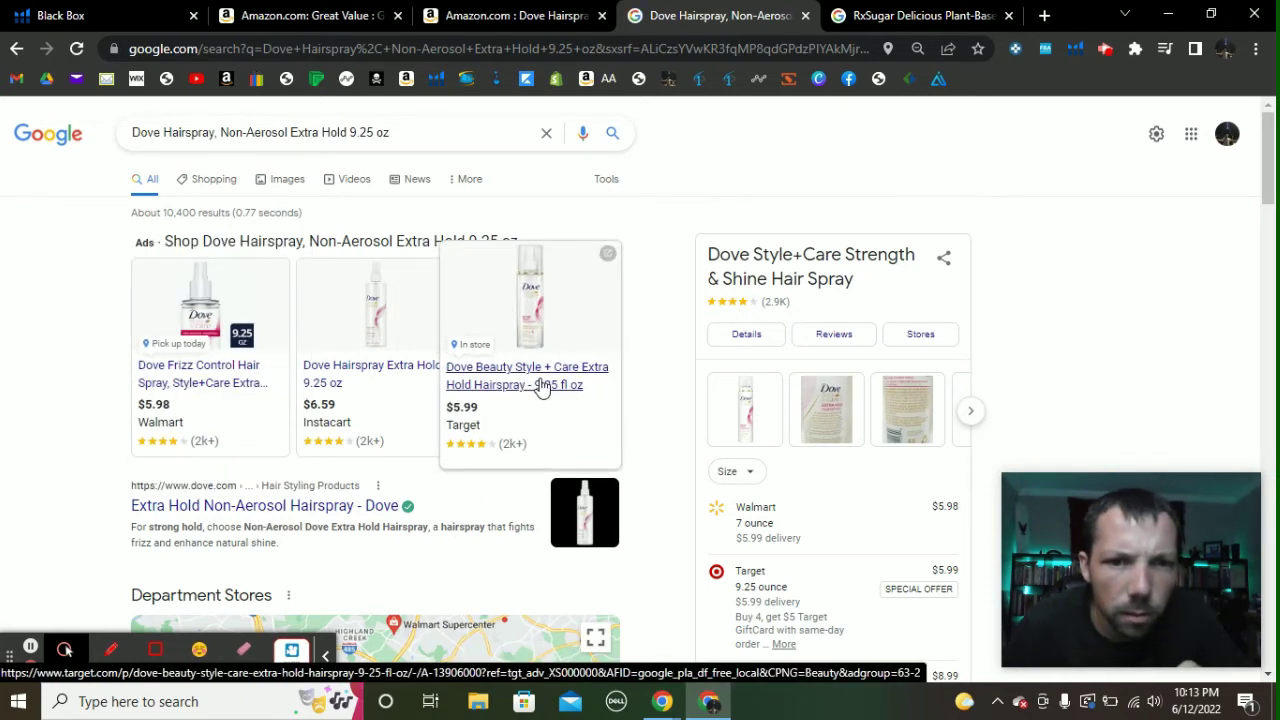
{"action": "scroll", "coordinate": [541, 390], "scroll_direction": "down", "scroll_amount": 1}
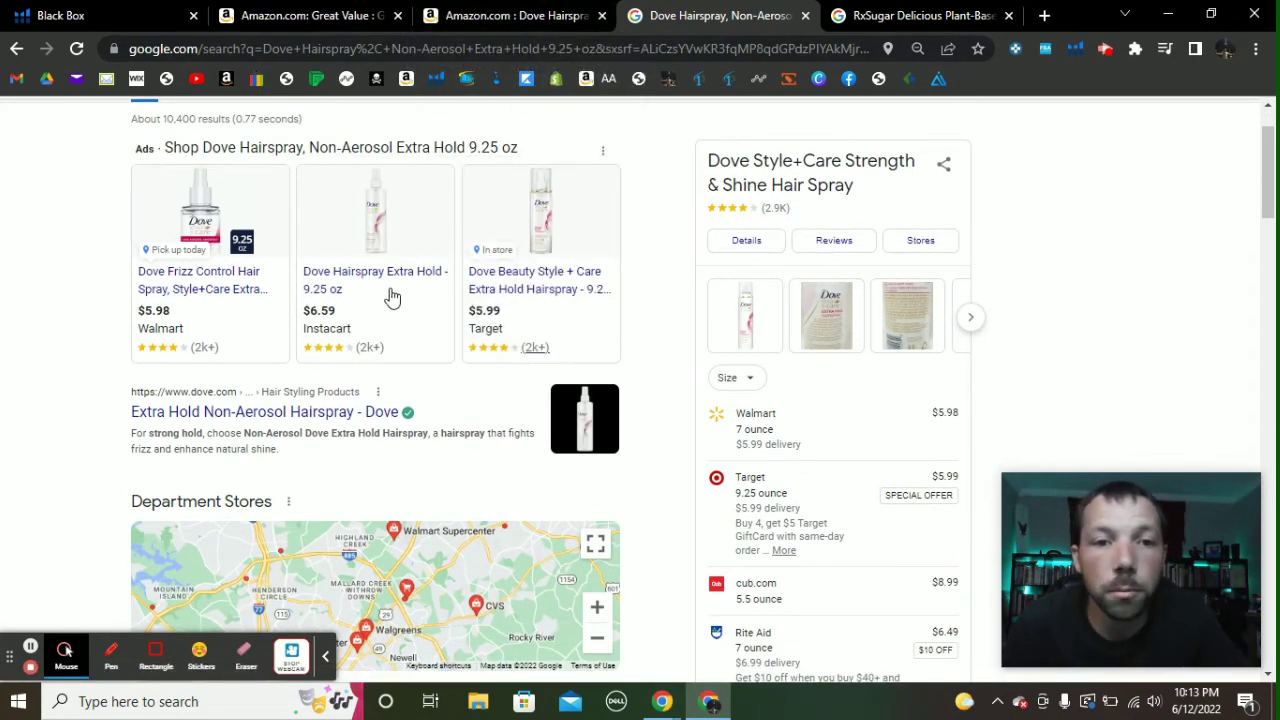
Return to the Dove hairspray listing, open the FBA calculator without logging in and set the product price to 31.13.
{"action": "left_click", "coordinate": [515, 15]}
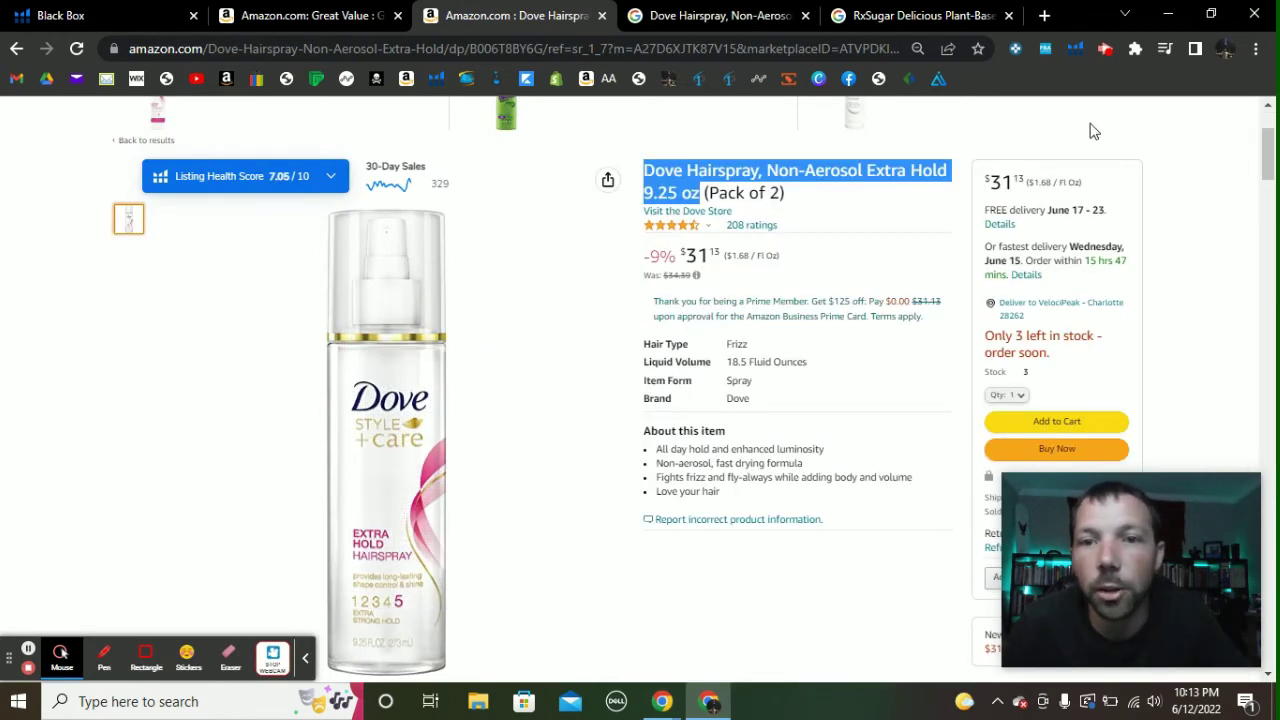
{"action": "left_click", "coordinate": [1094, 132]}
{"action": "scroll", "coordinate": [928, 389], "scroll_direction": "down", "scroll_amount": 2}
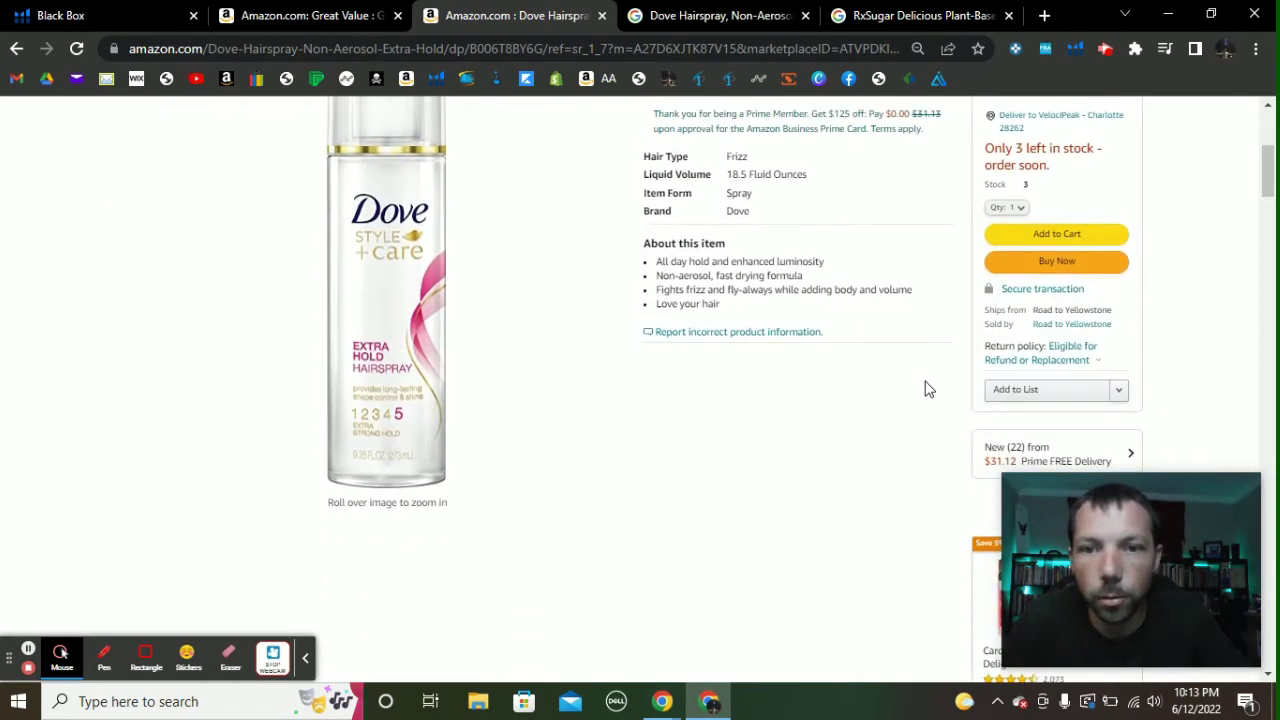
{"action": "scroll", "coordinate": [928, 389], "scroll_direction": "up", "scroll_amount": 1}
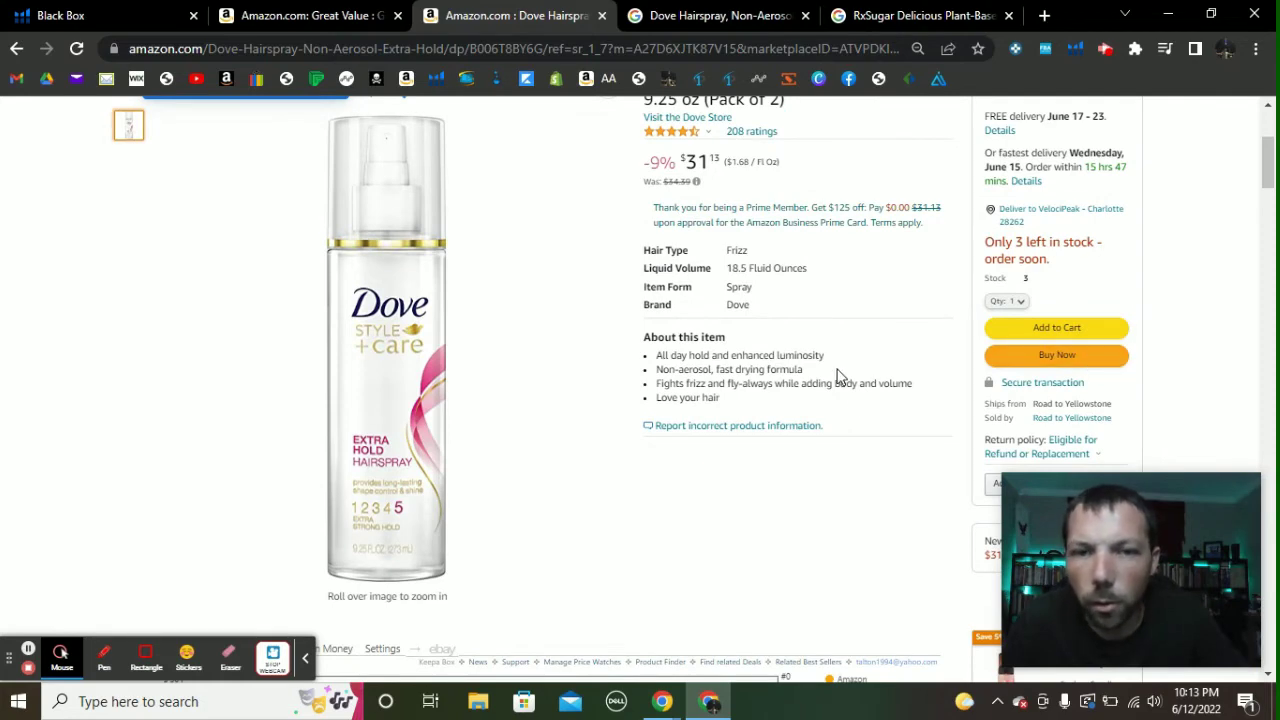
{"action": "scroll", "coordinate": [850, 380], "scroll_direction": "up", "scroll_amount": 2}
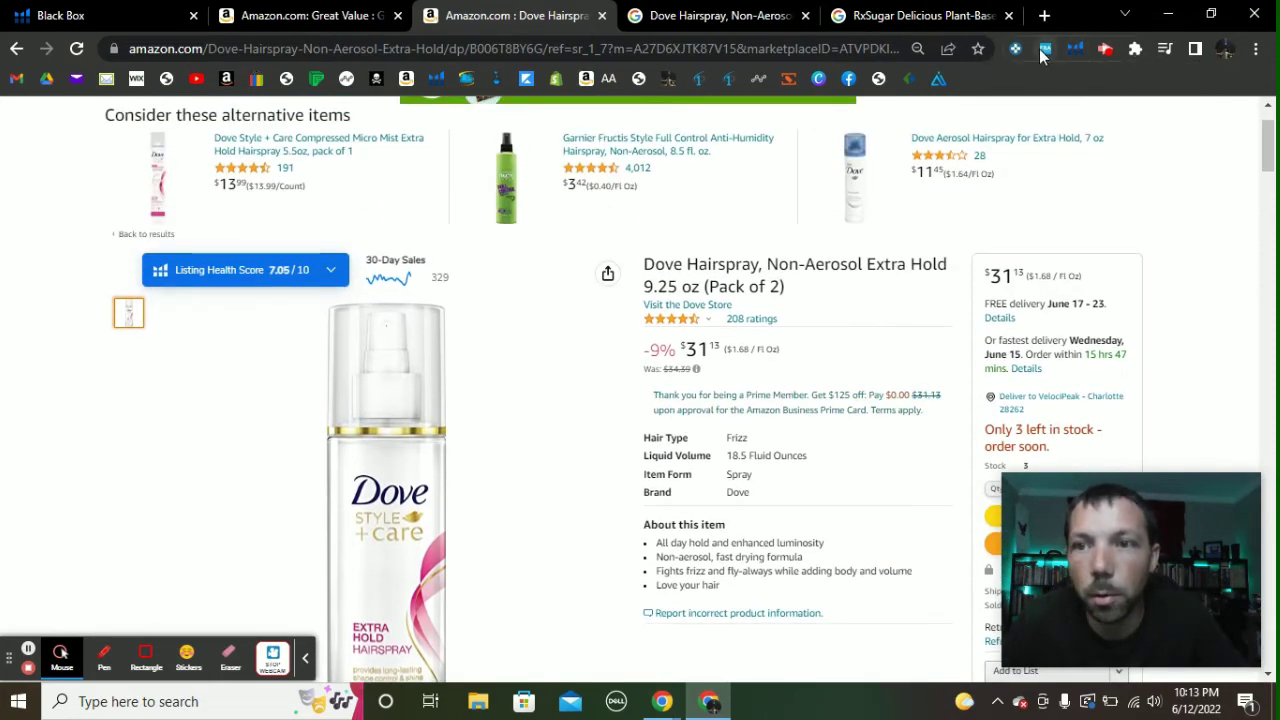
{"action": "left_click", "coordinate": [1045, 50]}
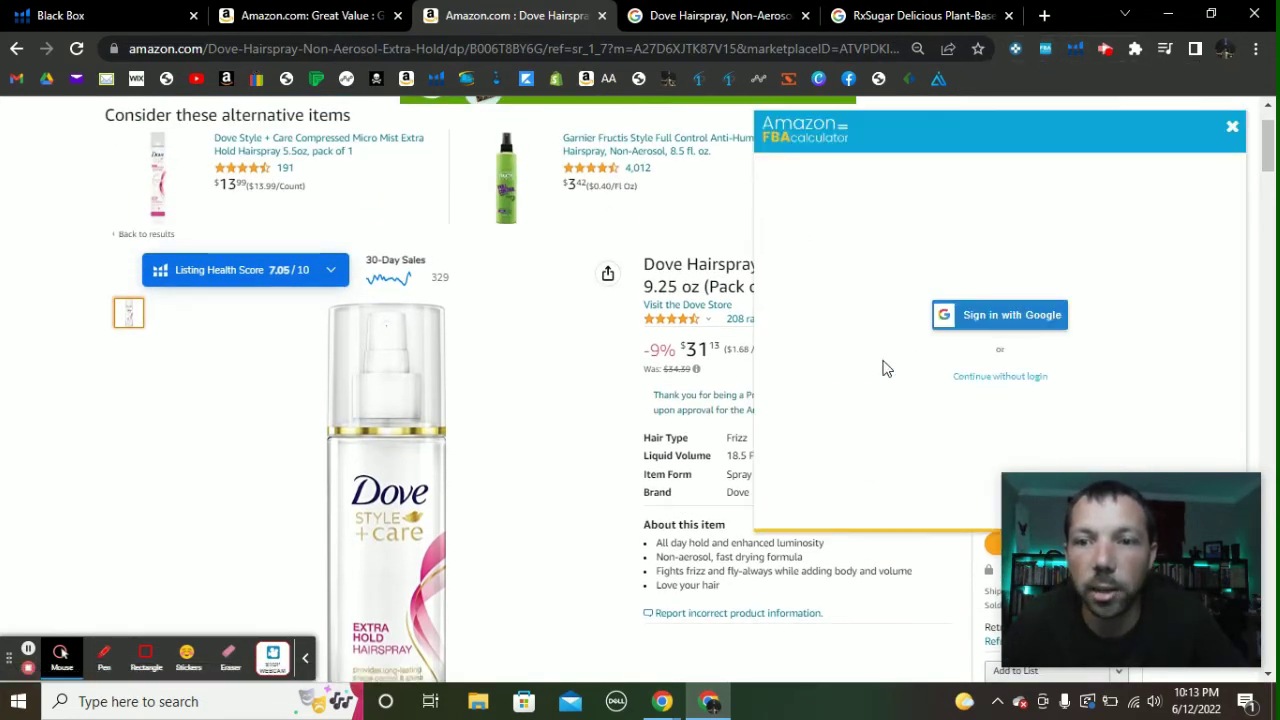
{"action": "left_click", "coordinate": [993, 377]}
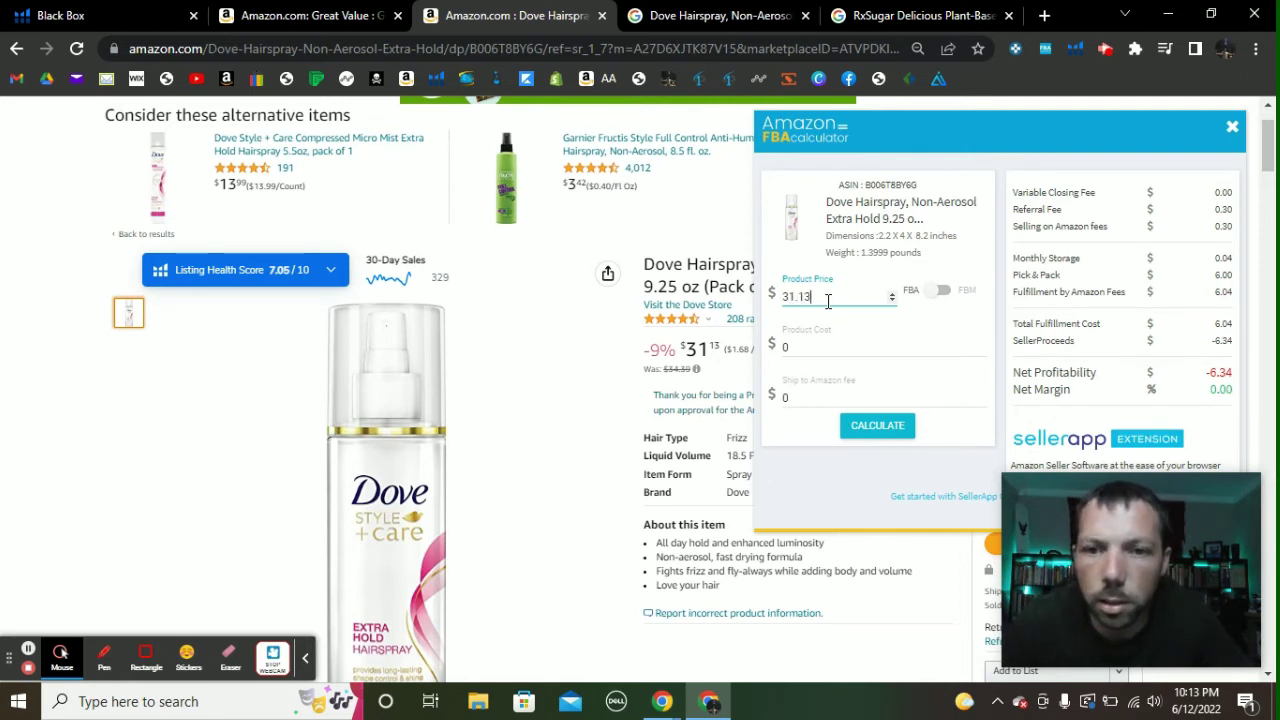
Set the hairspray's product cost to 12.00 and ship to Amazon fee to 1.00, and calculate the FBA profit.
{"action": "key", "text": "BackSpace"}
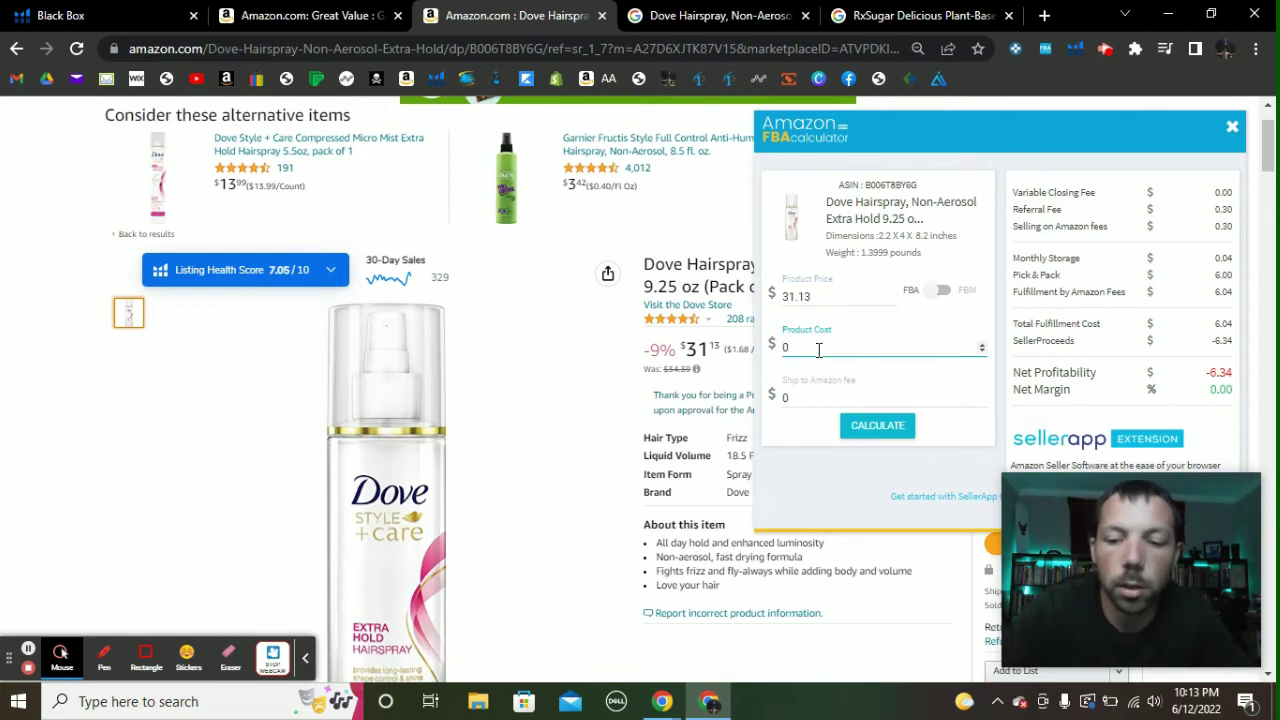
{"action": "type", "text": "12.00"}
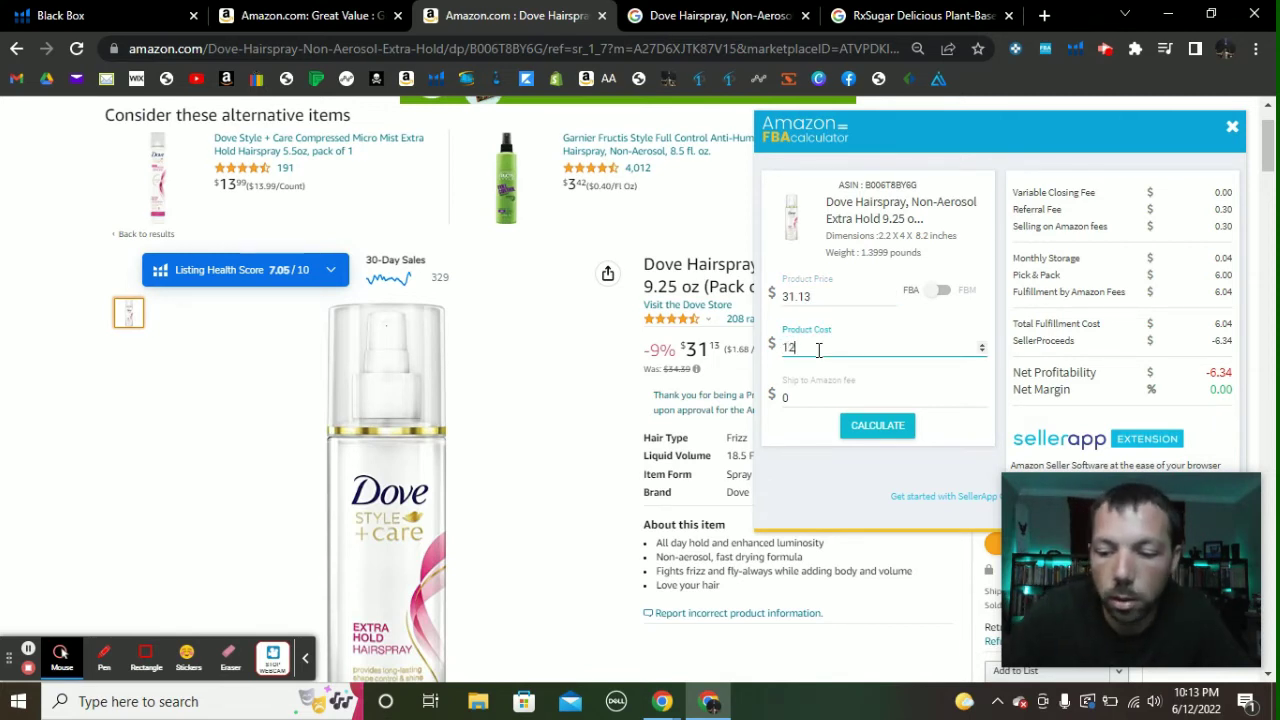
{"action": "left_click", "coordinate": [808, 400]}
{"action": "key", "text": "BackSpace"}
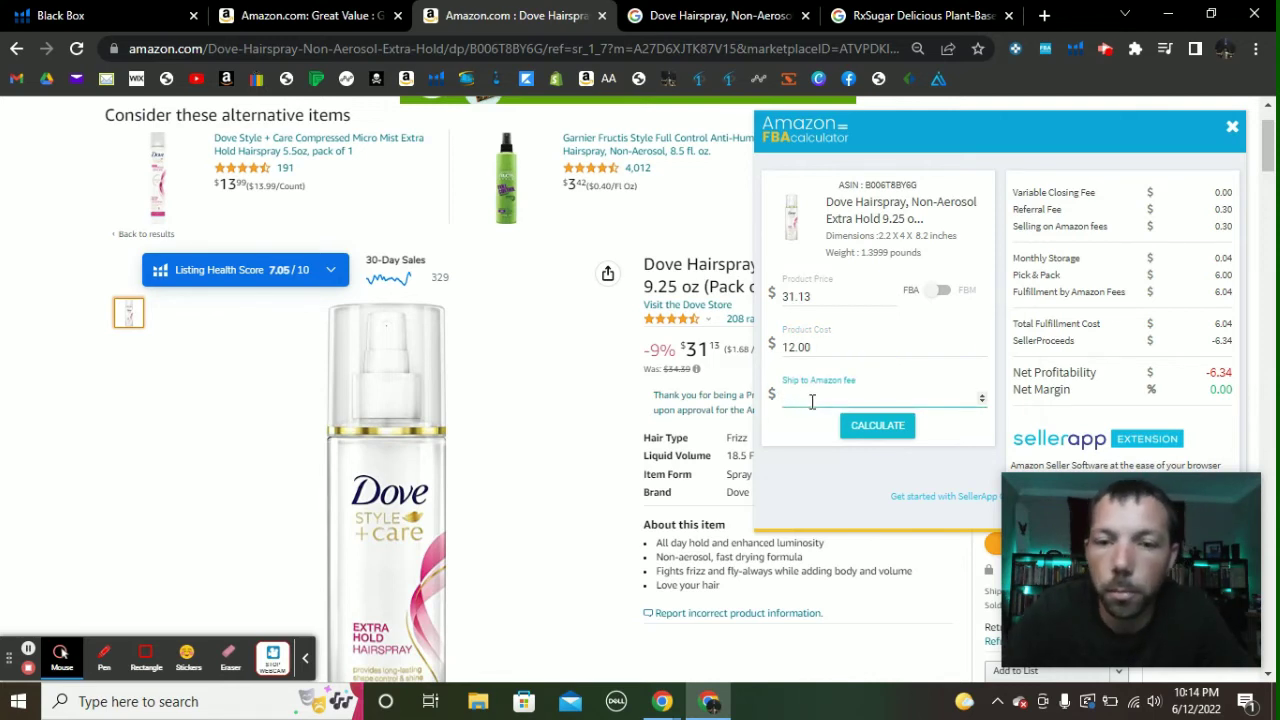
{"action": "type", "text": "1.00"}
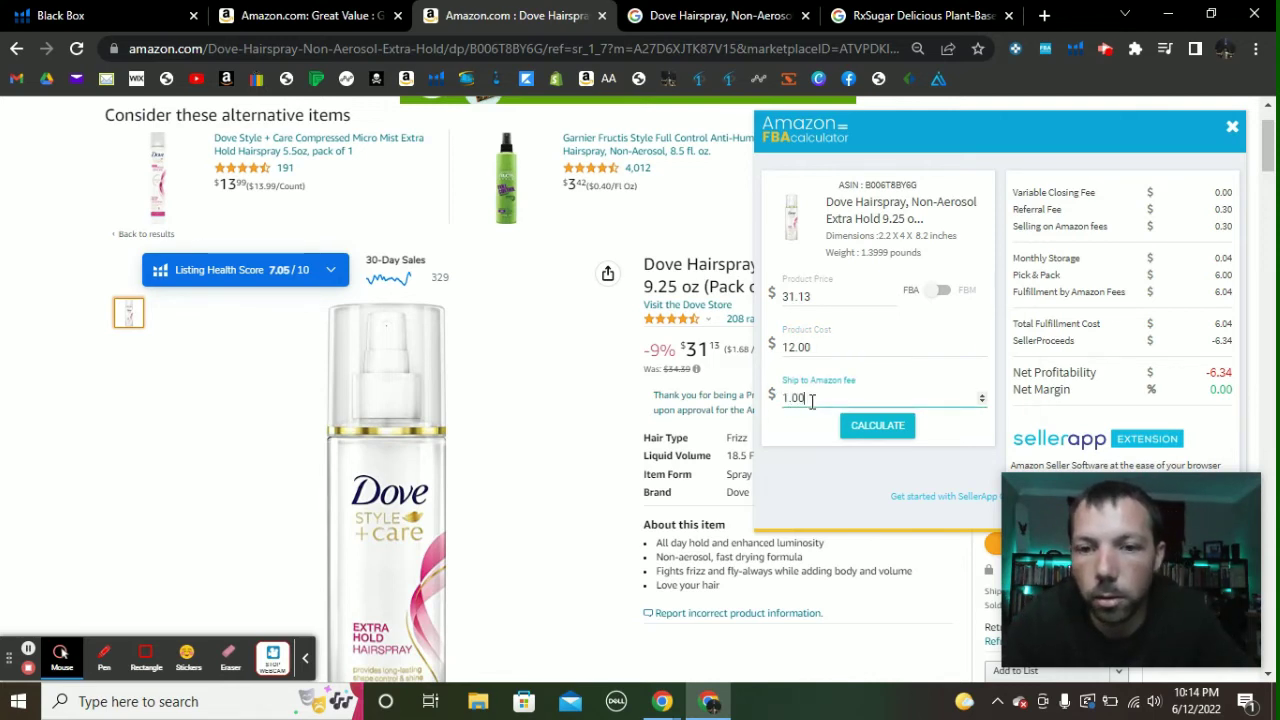
{"action": "left_click", "coordinate": [877, 440]}
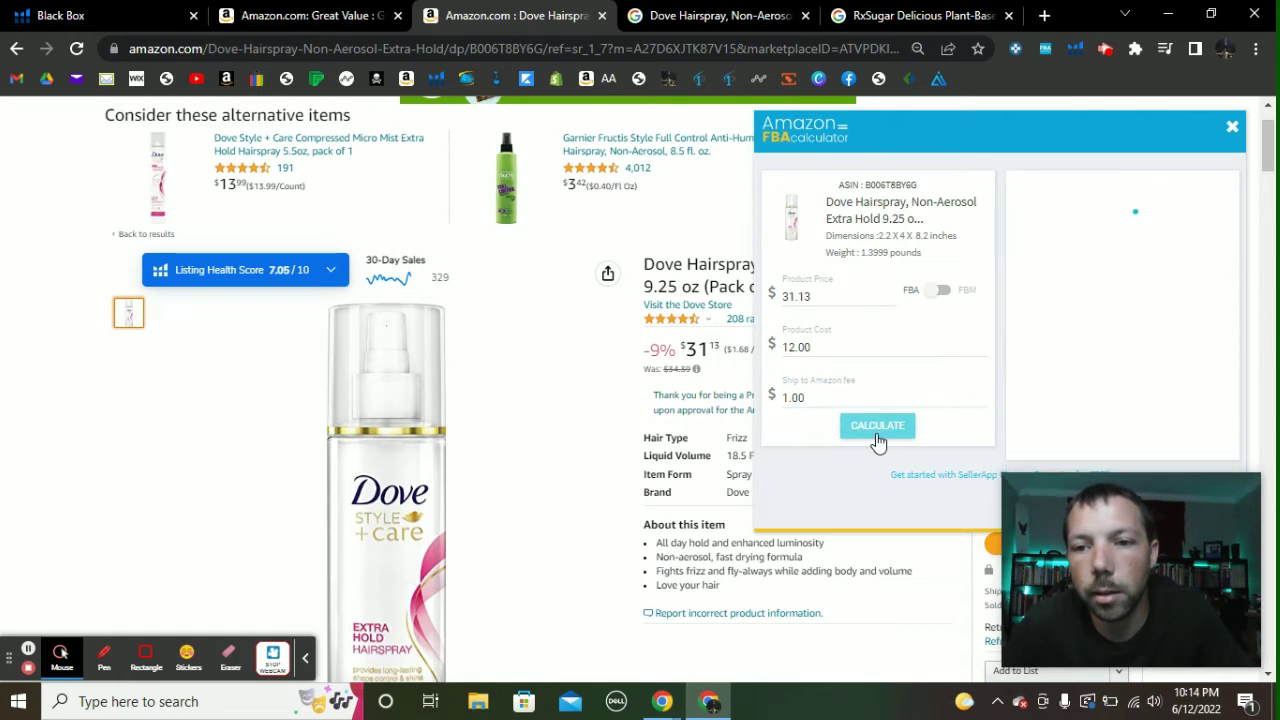
Check the hairspray's net profitability and net margin in the FBA calculator results, and close the calculator.
{"action": "left_click_drag", "start_coordinate": [1207, 372], "coordinate": [1228, 370]}
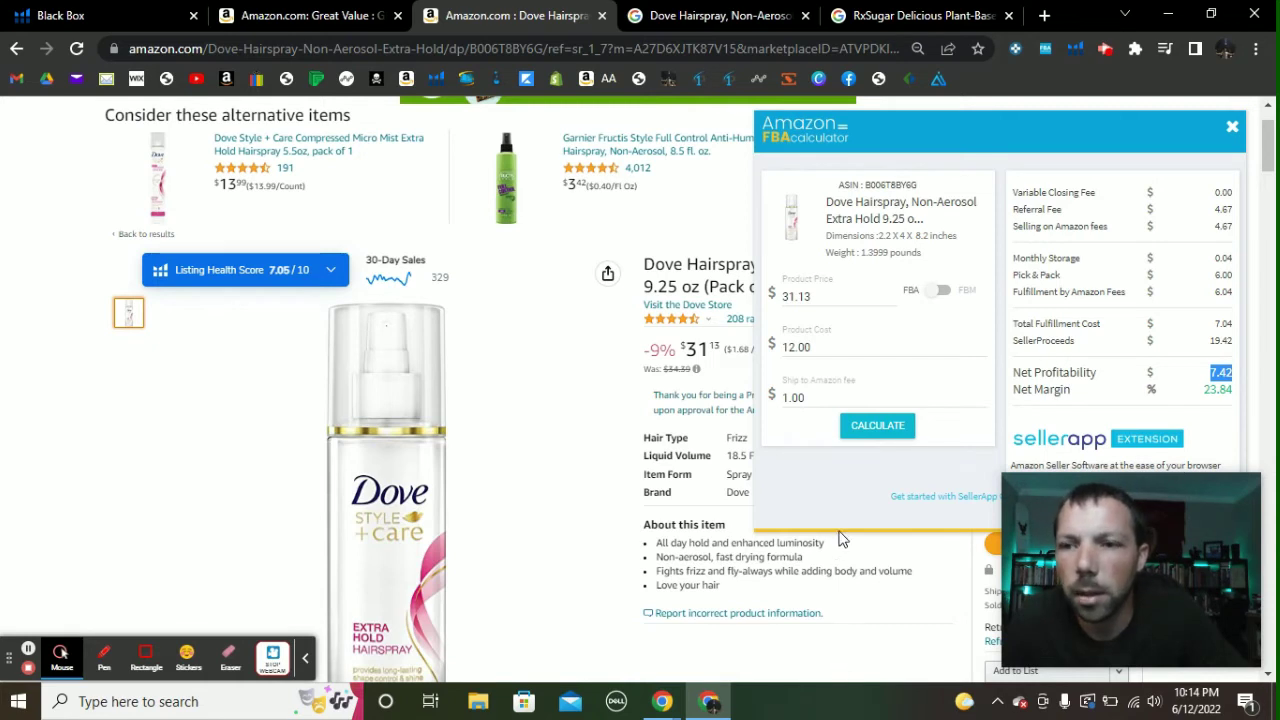
{"action": "left_click_drag", "start_coordinate": [1204, 390], "coordinate": [1236, 392]}
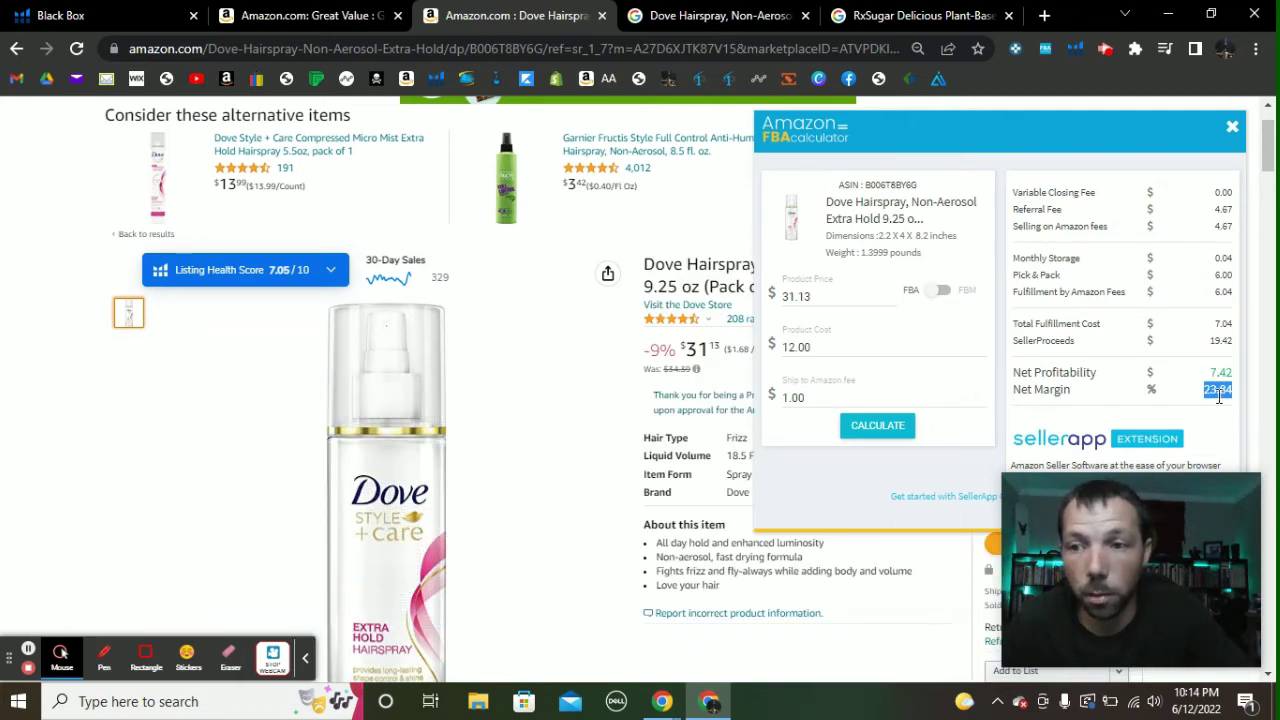
{"action": "left_click_drag", "start_coordinate": [1210, 373], "coordinate": [1237, 374]}
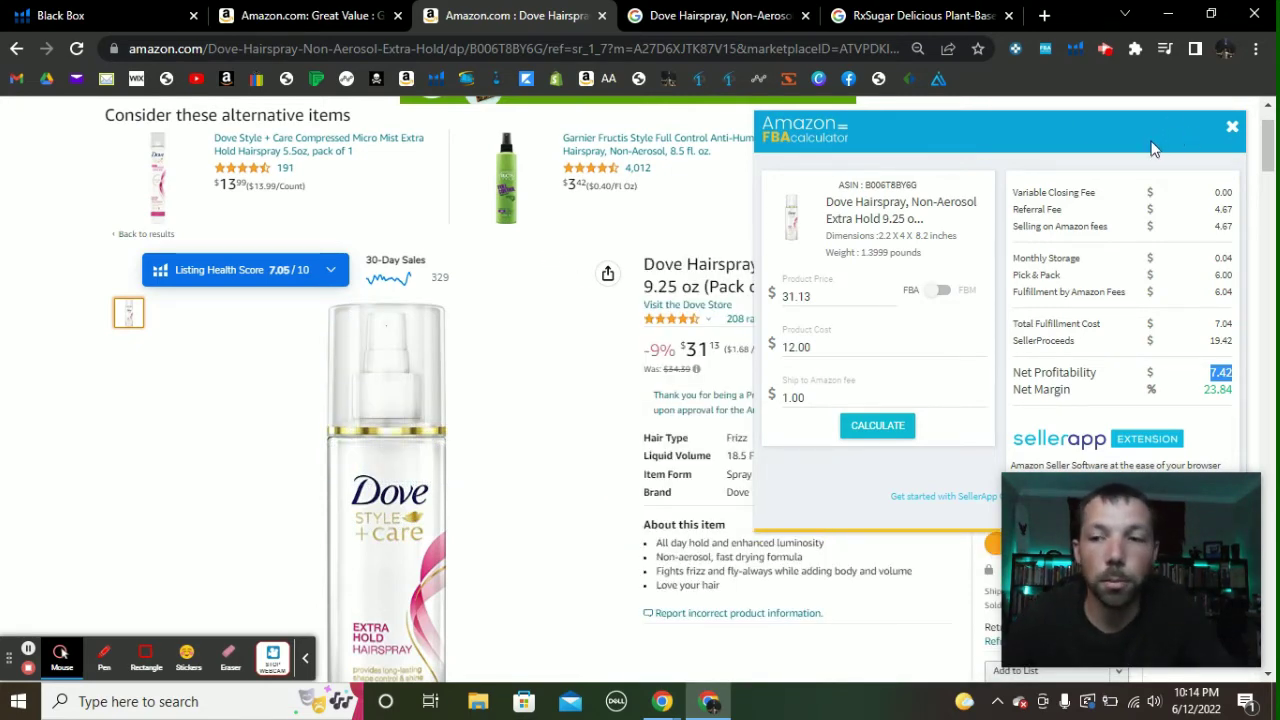
{"action": "left_click", "coordinate": [1233, 130]}
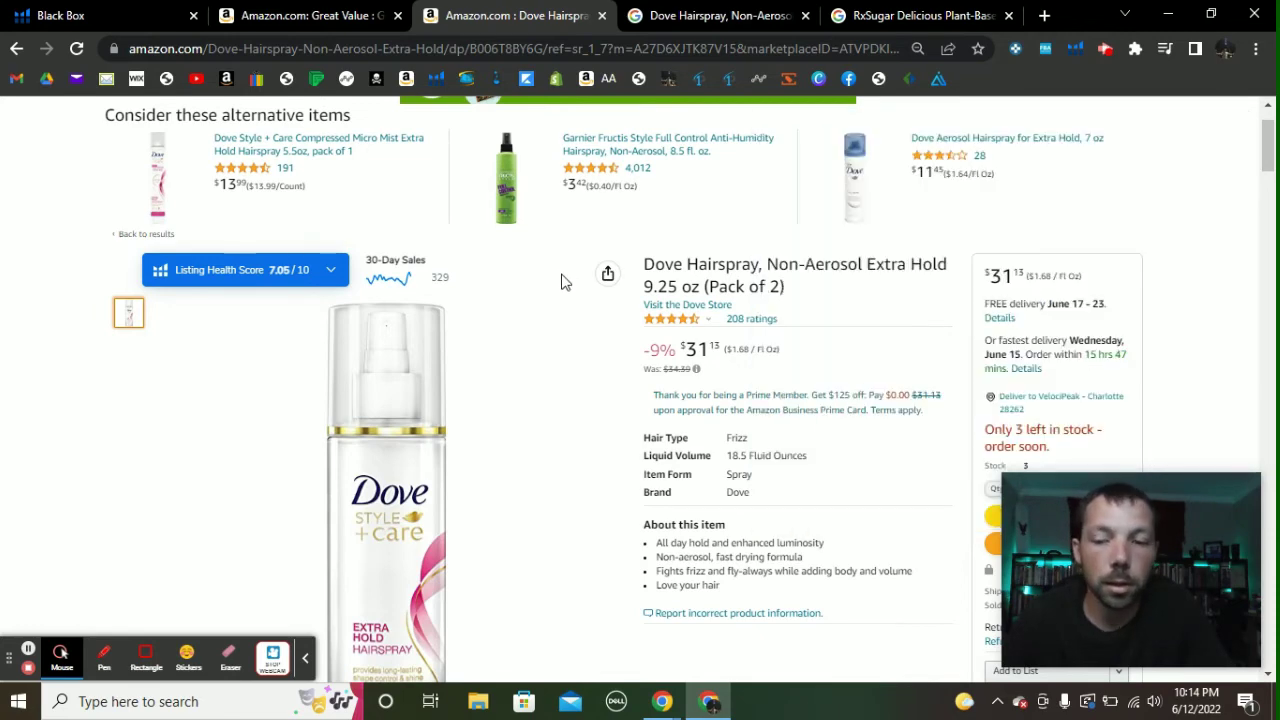
Examine the price history, sales rank and offer count charts on the Dove hairspray listing.
{"action": "scroll", "coordinate": [563, 285], "scroll_direction": "down", "scroll_amount": 4}
{"action": "scroll", "coordinate": [563, 288], "scroll_direction": "down", "scroll_amount": 3}
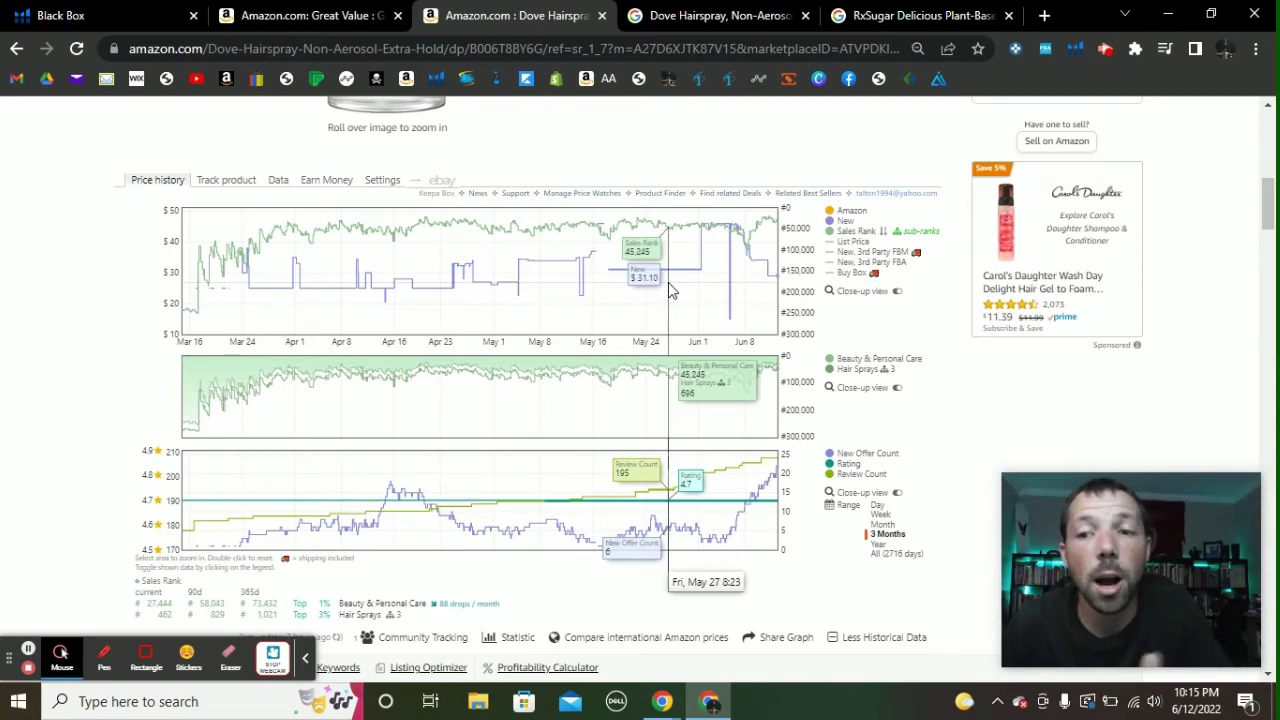
{"action": "scroll", "coordinate": [640, 290], "scroll_direction": "down", "scroll_amount": 5}
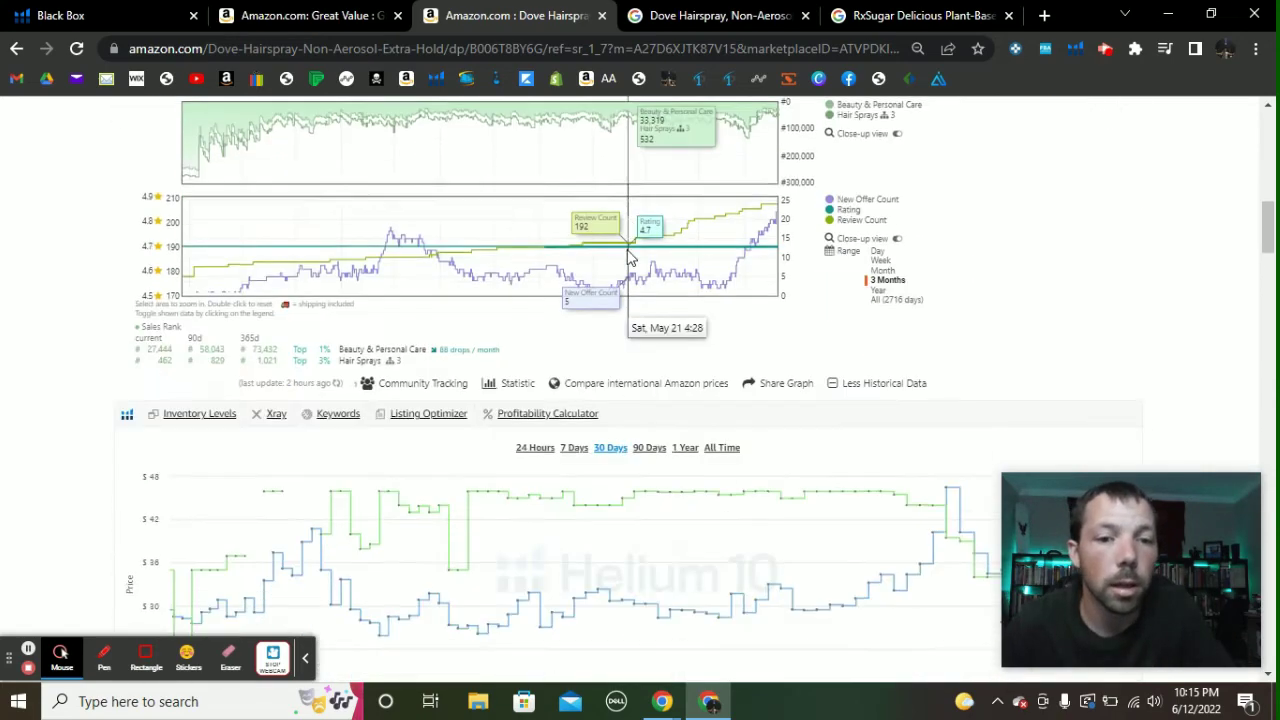
{"action": "scroll", "coordinate": [654, 334], "scroll_direction": "down", "scroll_amount": 1}
{"action": "scroll", "coordinate": [654, 334], "scroll_direction": "up", "scroll_amount": 15}
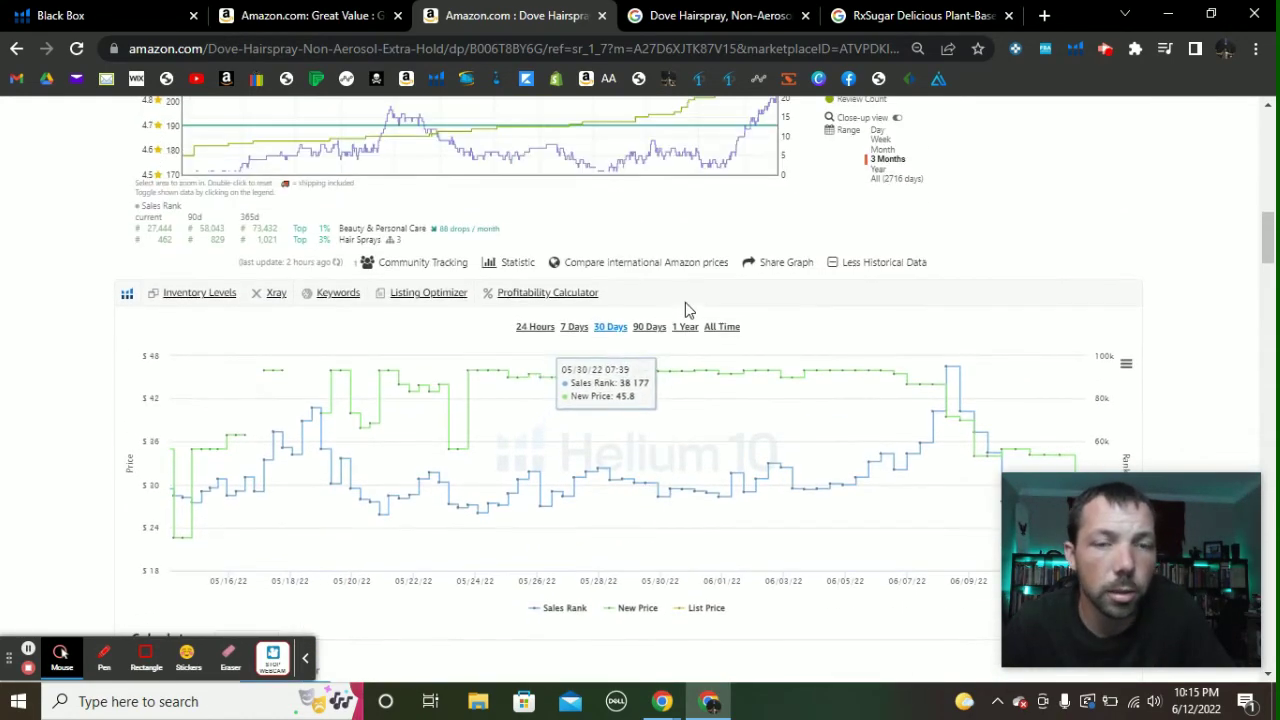
{"action": "scroll", "coordinate": [642, 421], "scroll_direction": "up", "scroll_amount": 3}
{"action": "scroll", "coordinate": [642, 421], "scroll_direction": "down", "scroll_amount": 1}
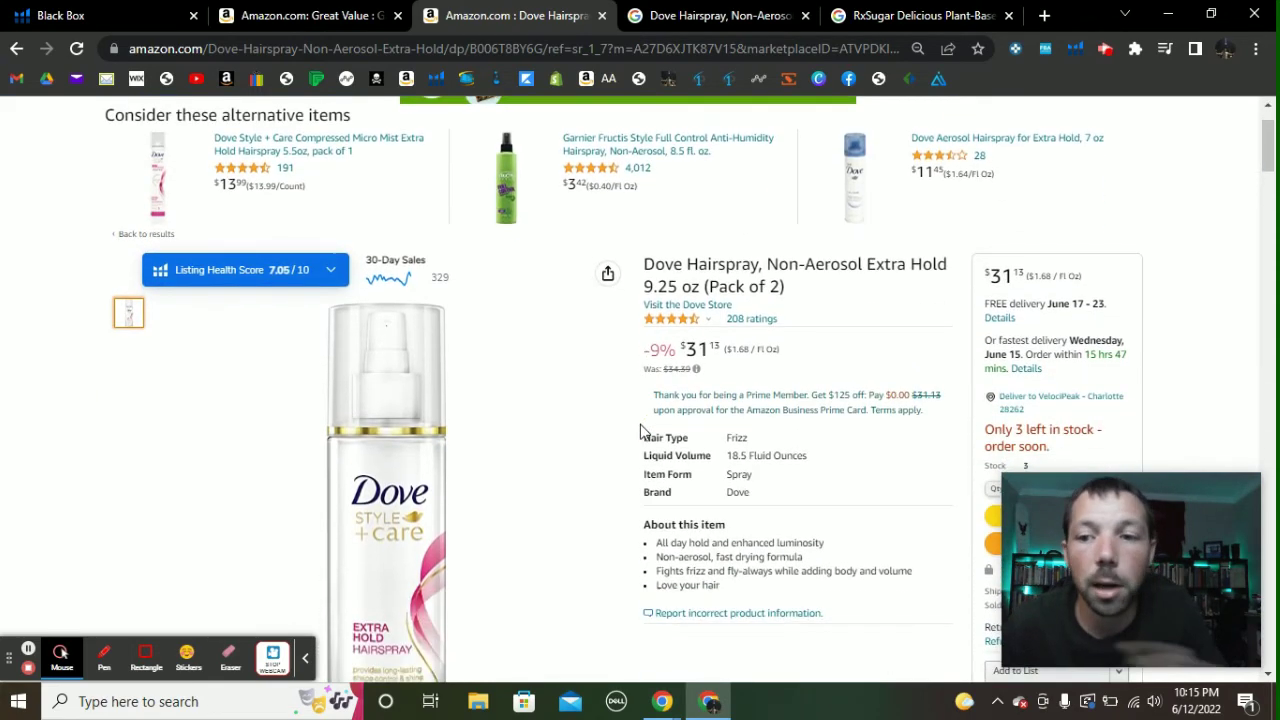
Run Helium 10's Xray product research on the Dove hairspray, check its sales figure and close the report.
{"action": "left_click", "coordinate": [1076, 49]}
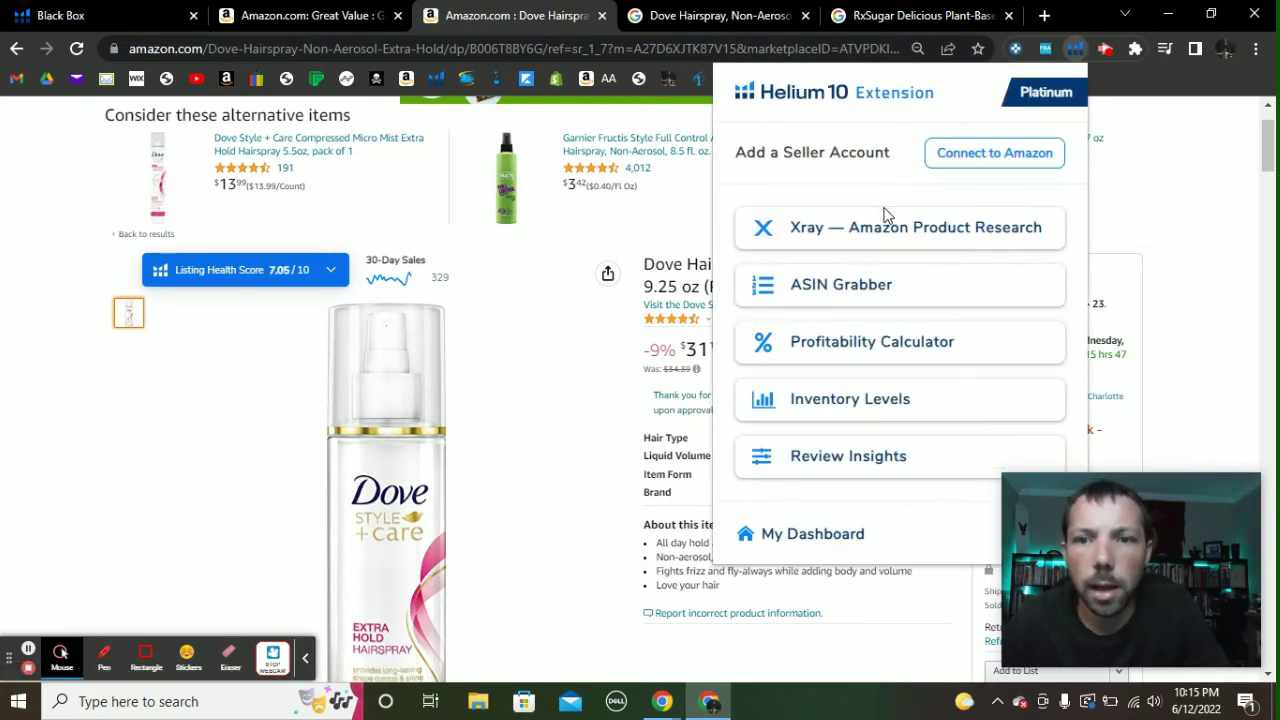
{"action": "left_click", "coordinate": [885, 237]}
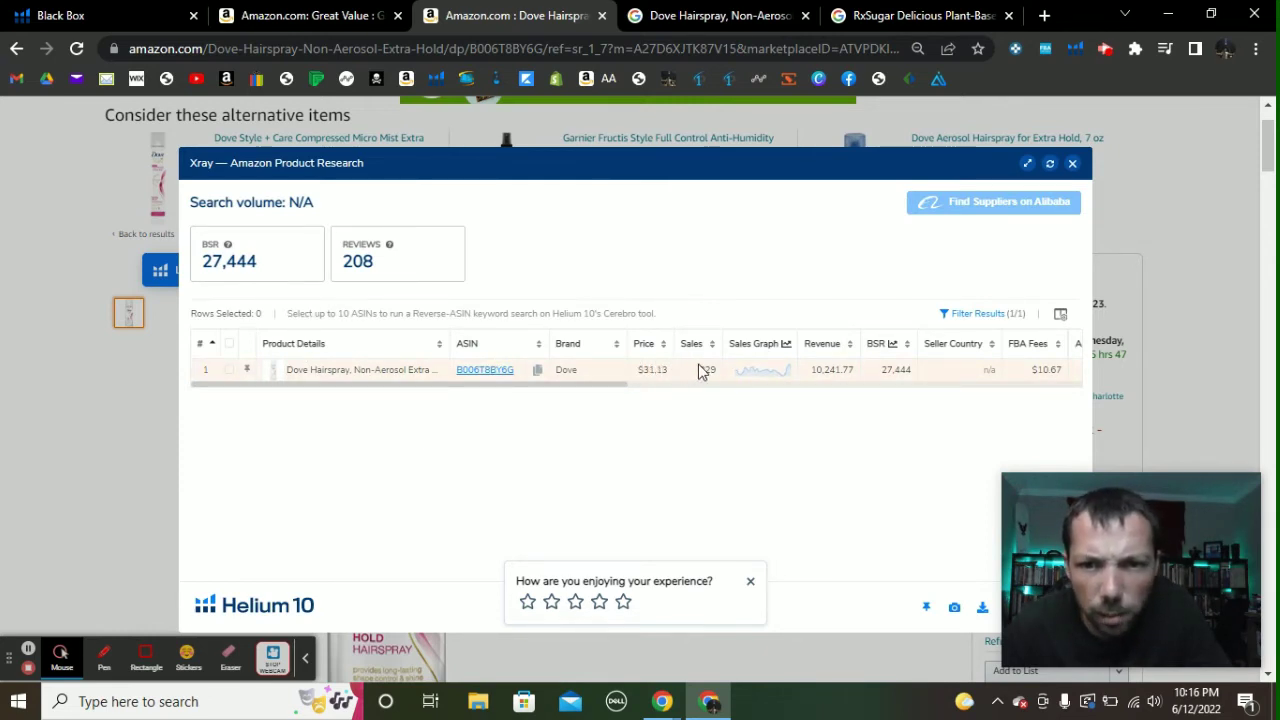
{"action": "left_click_drag", "start_coordinate": [700, 371], "coordinate": [716, 376]}
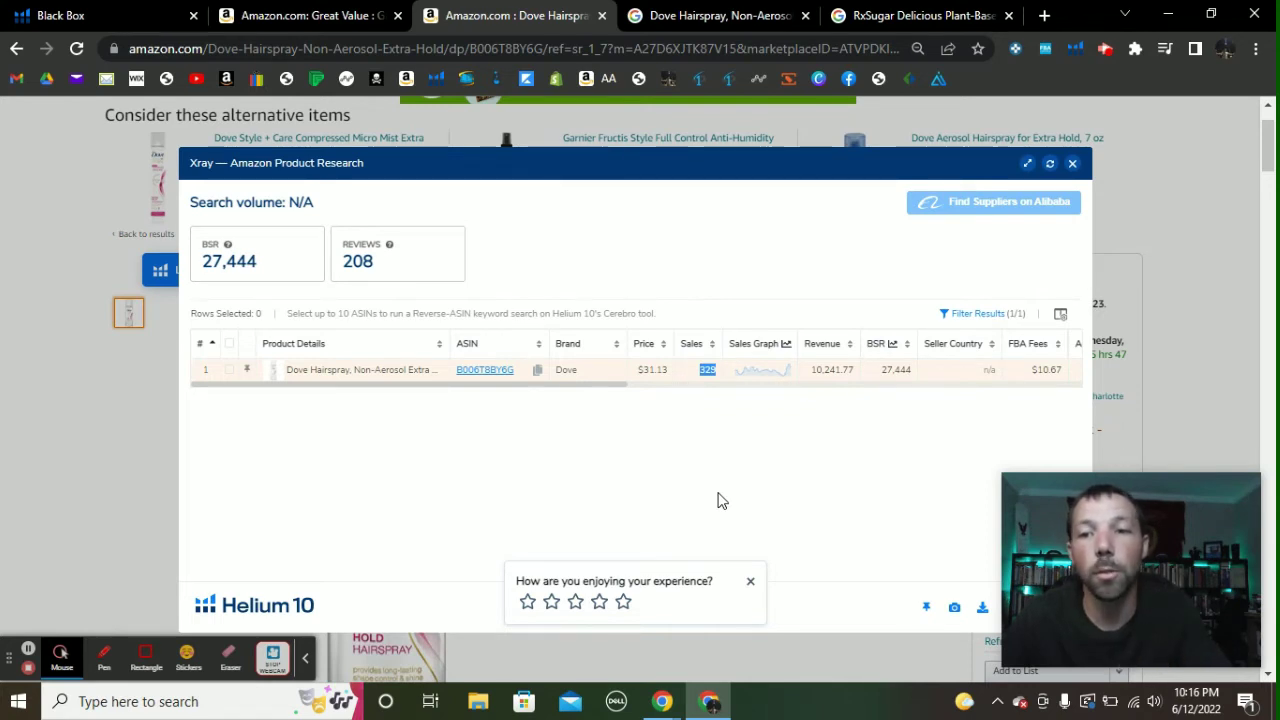
{"action": "left_click", "coordinate": [1073, 164]}
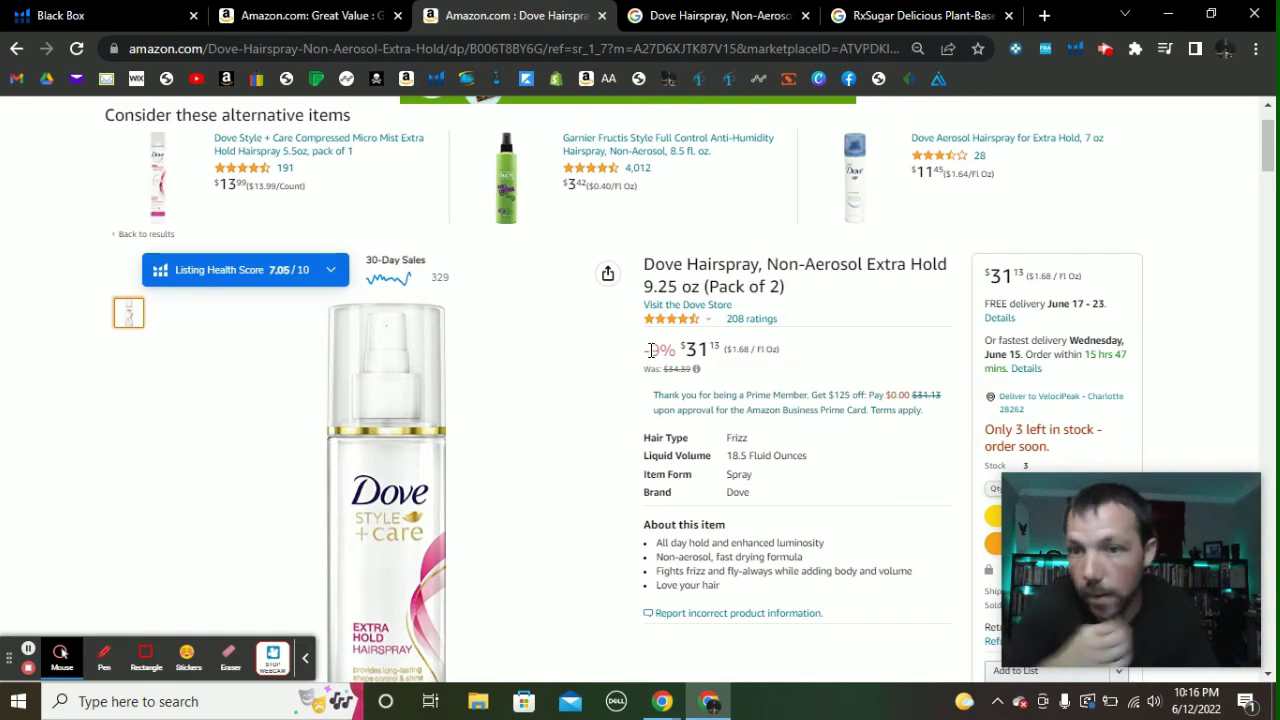
Open the list of new offers for the Dove hairspray and expand the featured offer's seller details.
{"action": "scroll", "coordinate": [914, 352], "scroll_direction": "down", "scroll_amount": 3}
{"action": "scroll", "coordinate": [918, 323], "scroll_direction": "down", "scroll_amount": 1}
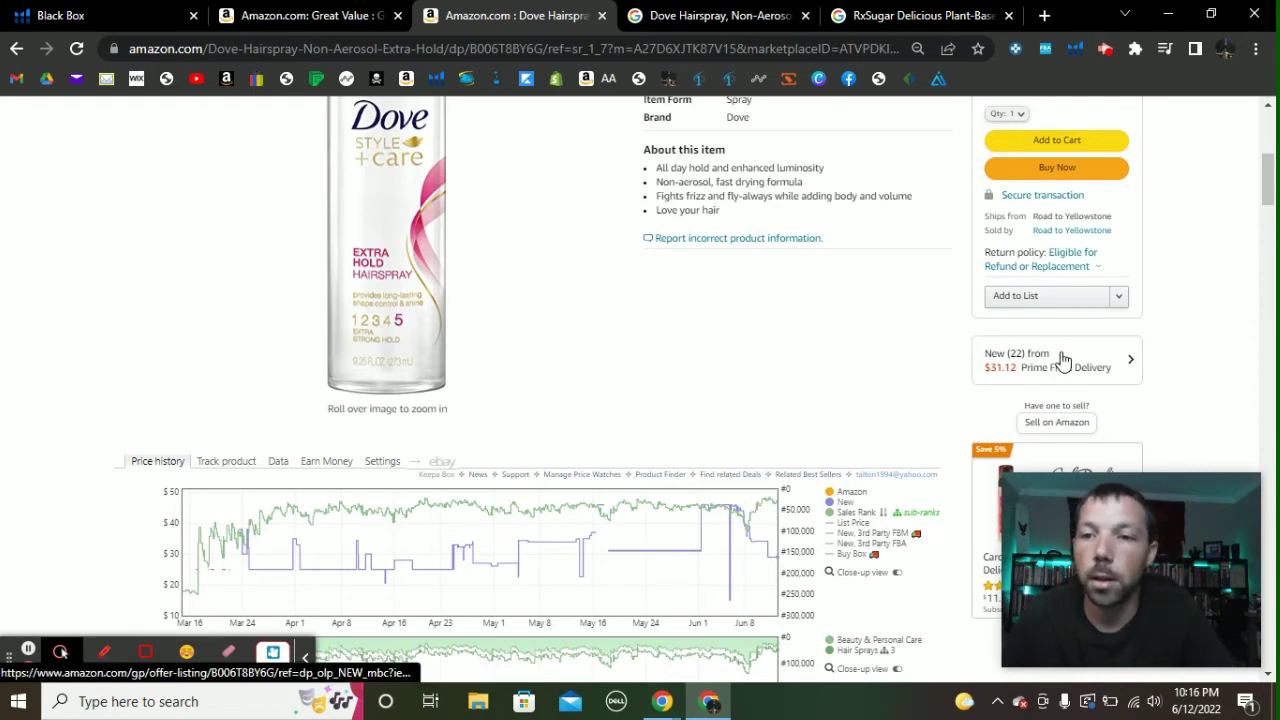
{"action": "left_click", "coordinate": [1131, 367]}
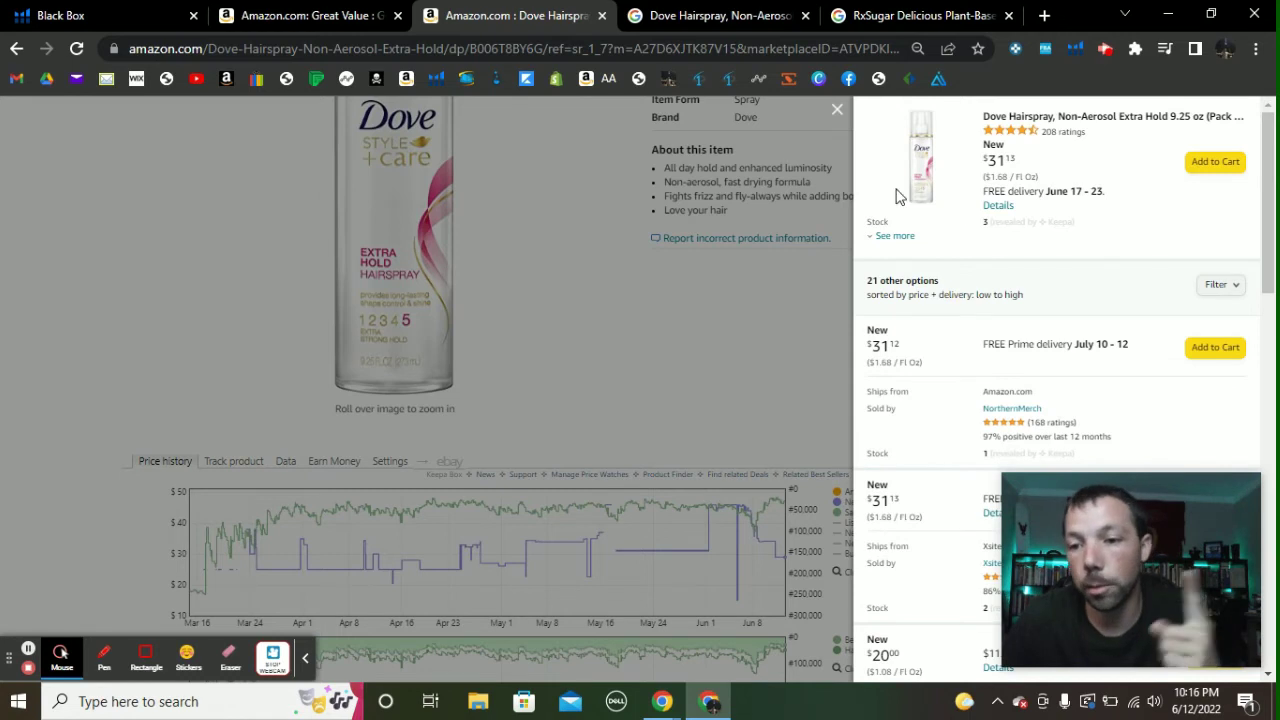
{"action": "left_click", "coordinate": [894, 236]}
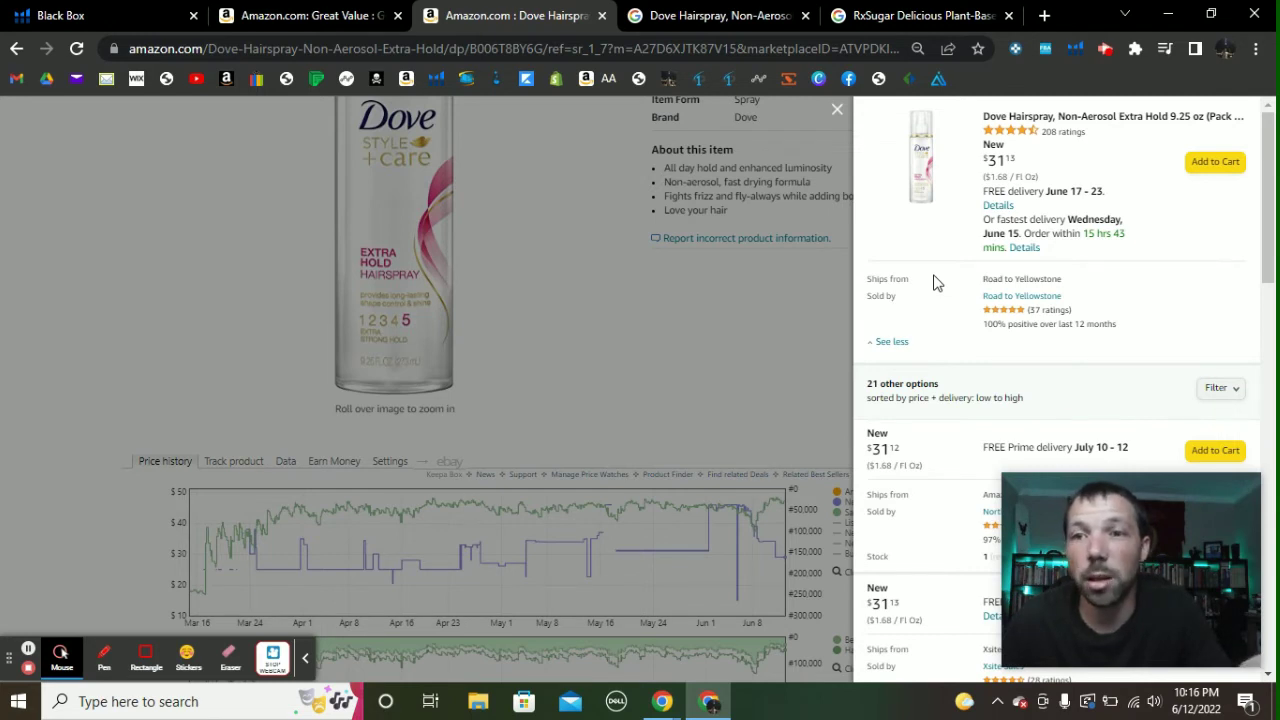
Compare the competing sellers' prices, delivery and stock levels for the Dove hairspray, and close the offers list.
{"action": "scroll", "coordinate": [940, 286], "scroll_direction": "down", "scroll_amount": 3}
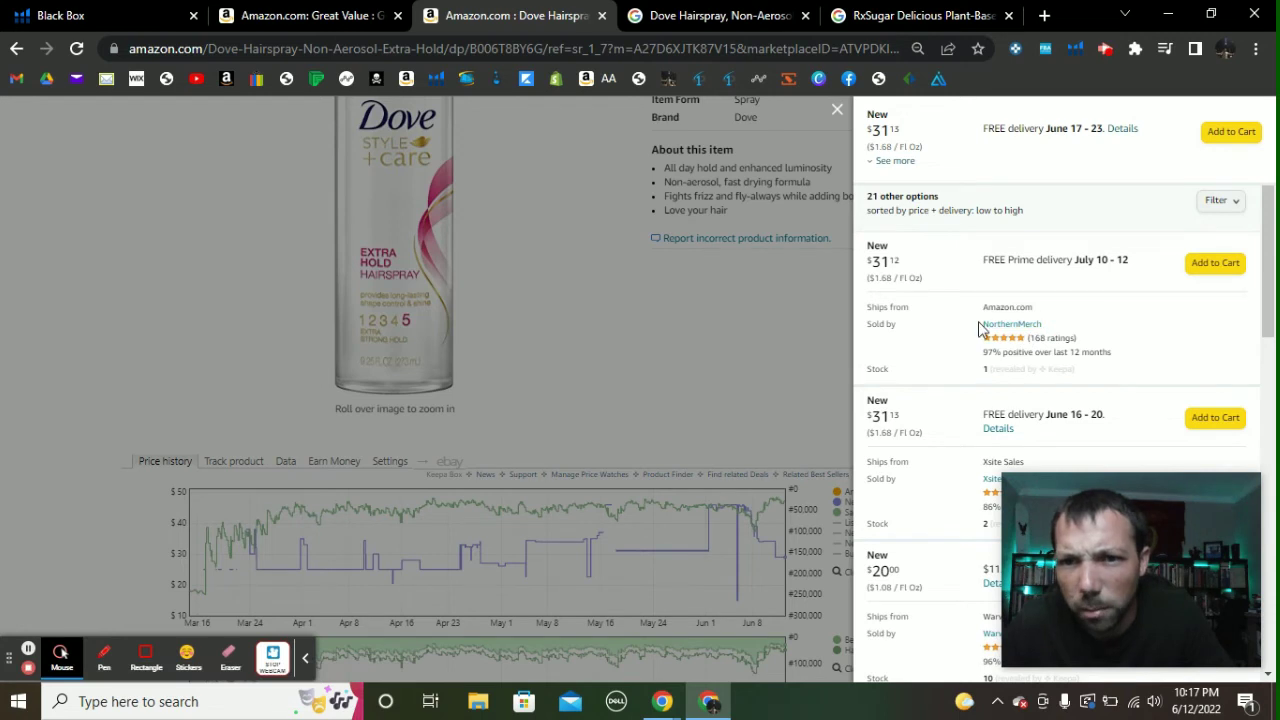
{"action": "scroll", "coordinate": [910, 388], "scroll_direction": "up", "scroll_amount": 3}
{"action": "scroll", "coordinate": [918, 390], "scroll_direction": "down", "scroll_amount": 3}
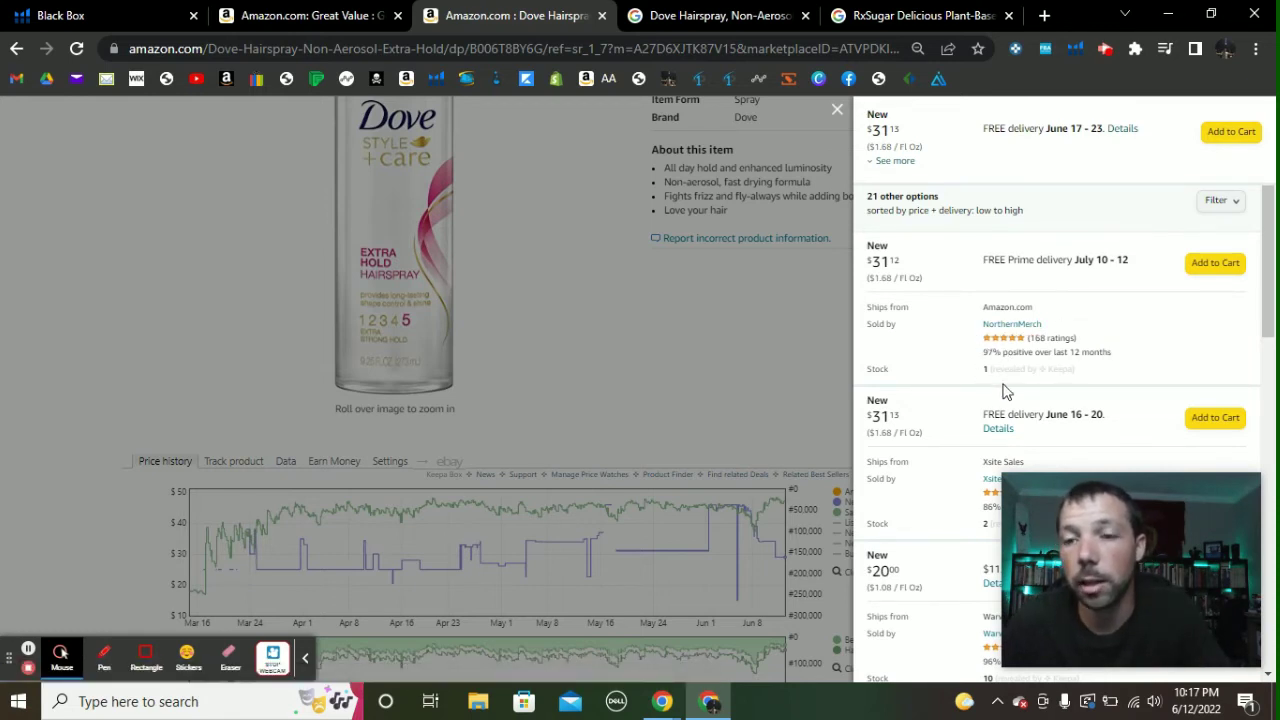
{"action": "double_click", "coordinate": [987, 372]}
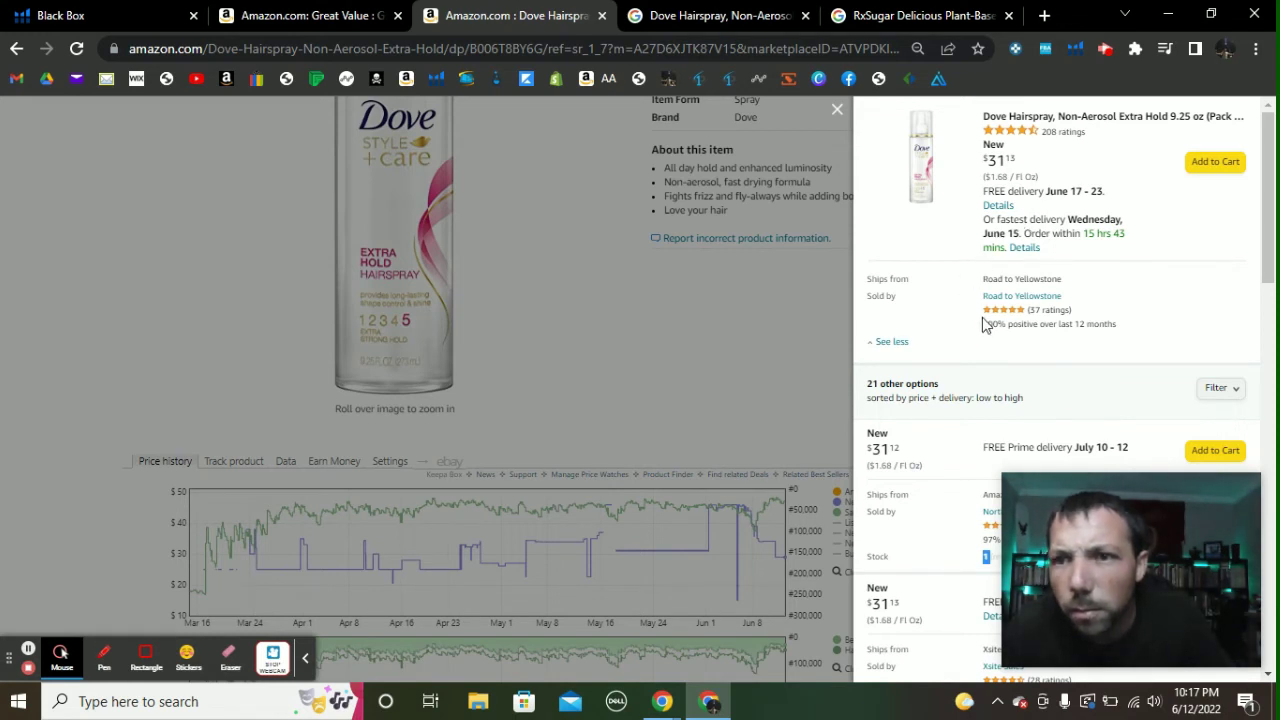
{"action": "scroll", "coordinate": [985, 325], "scroll_direction": "down", "scroll_amount": 4}
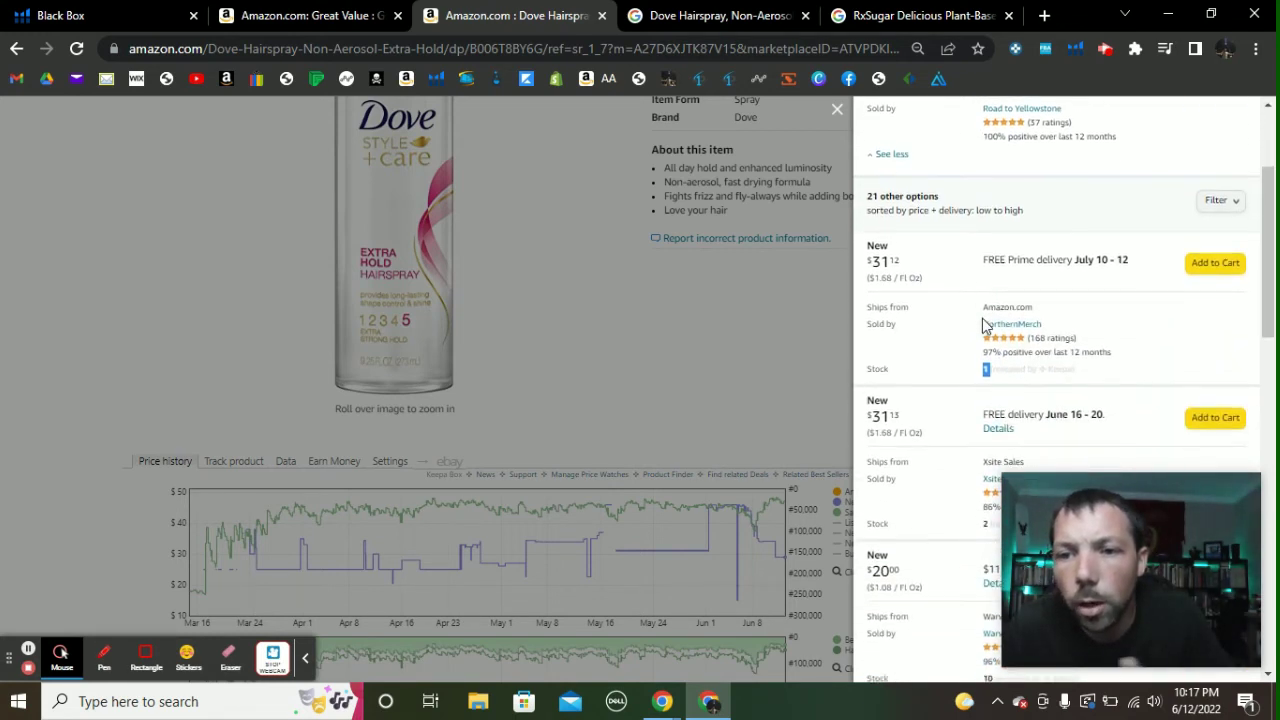
{"action": "double_click", "coordinate": [986, 336]}
{"action": "scroll", "coordinate": [900, 362], "scroll_direction": "down", "scroll_amount": 1}
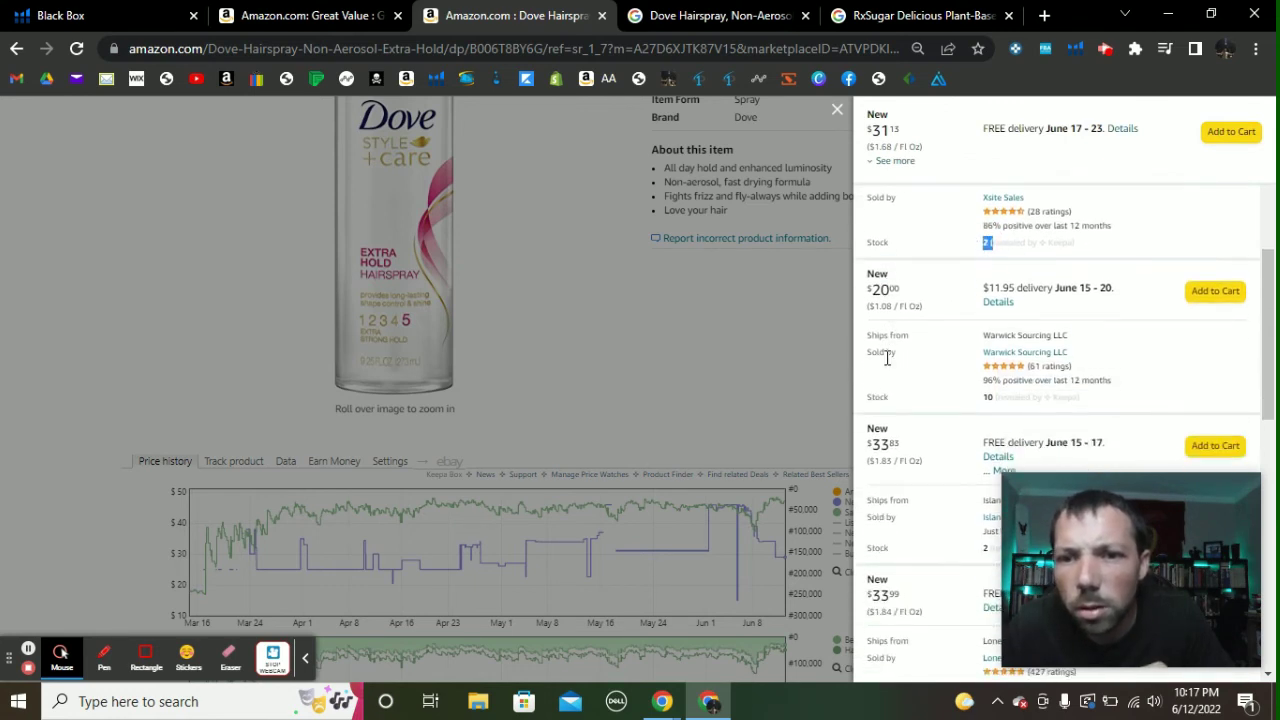
{"action": "scroll", "coordinate": [886, 358], "scroll_direction": "down", "scroll_amount": 1}
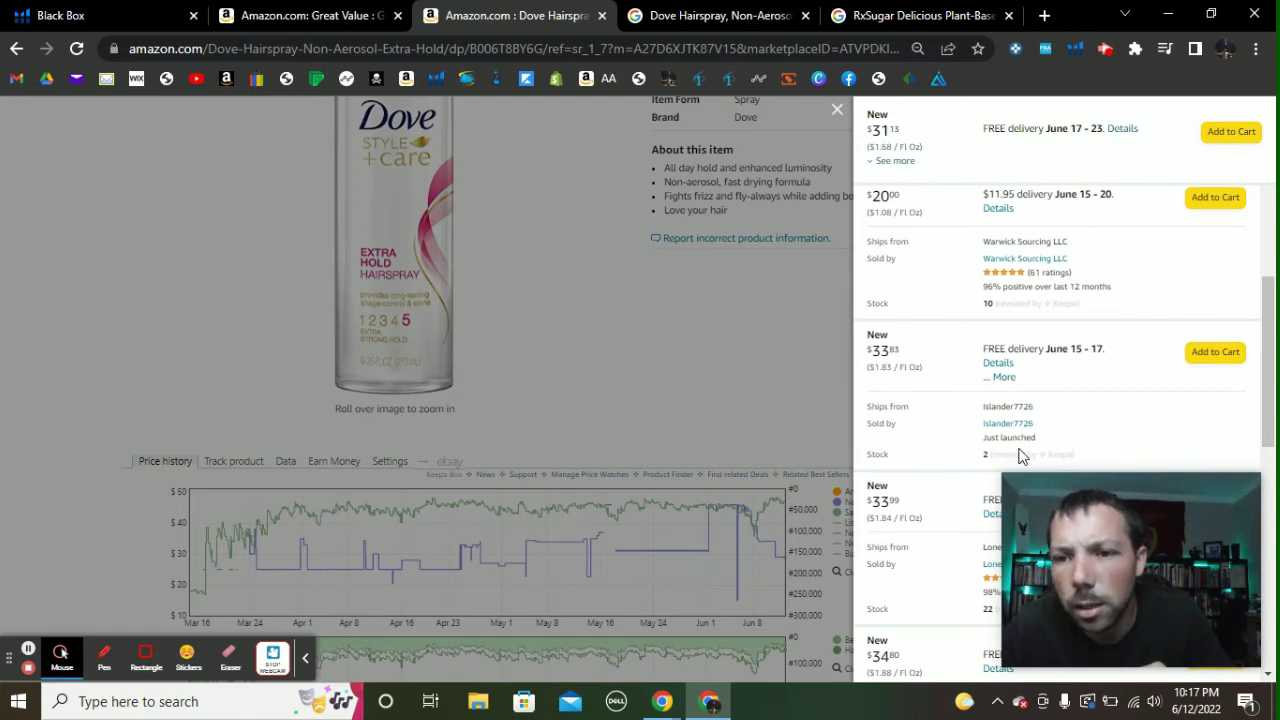
{"action": "scroll", "coordinate": [995, 370], "scroll_direction": "up", "scroll_amount": 2}
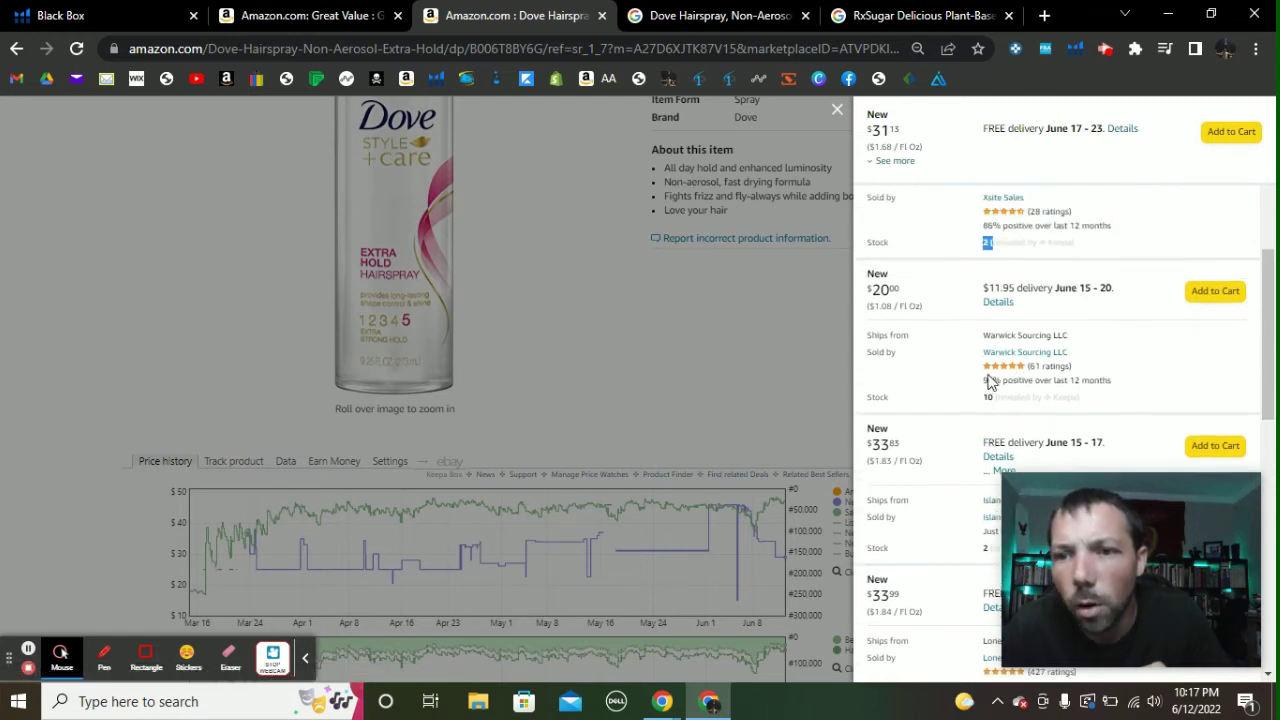
{"action": "scroll", "coordinate": [995, 380], "scroll_direction": "up", "scroll_amount": 3}
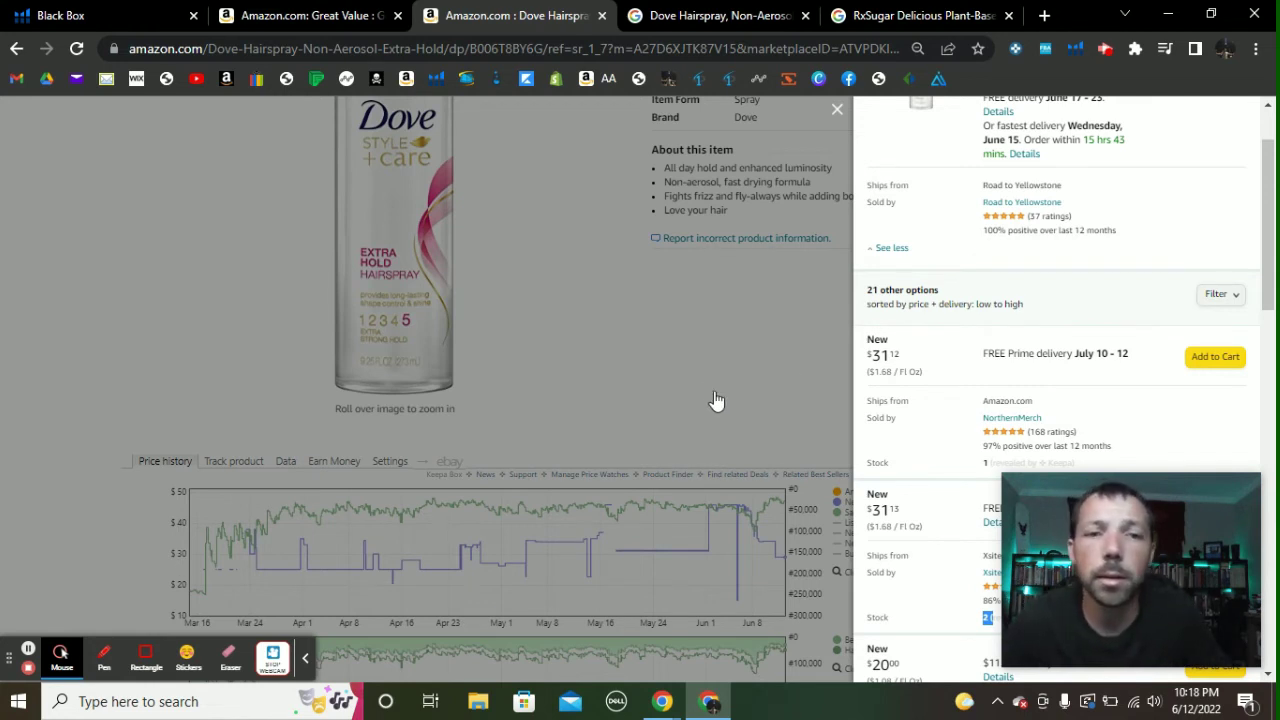
{"action": "left_click", "coordinate": [811, 372]}
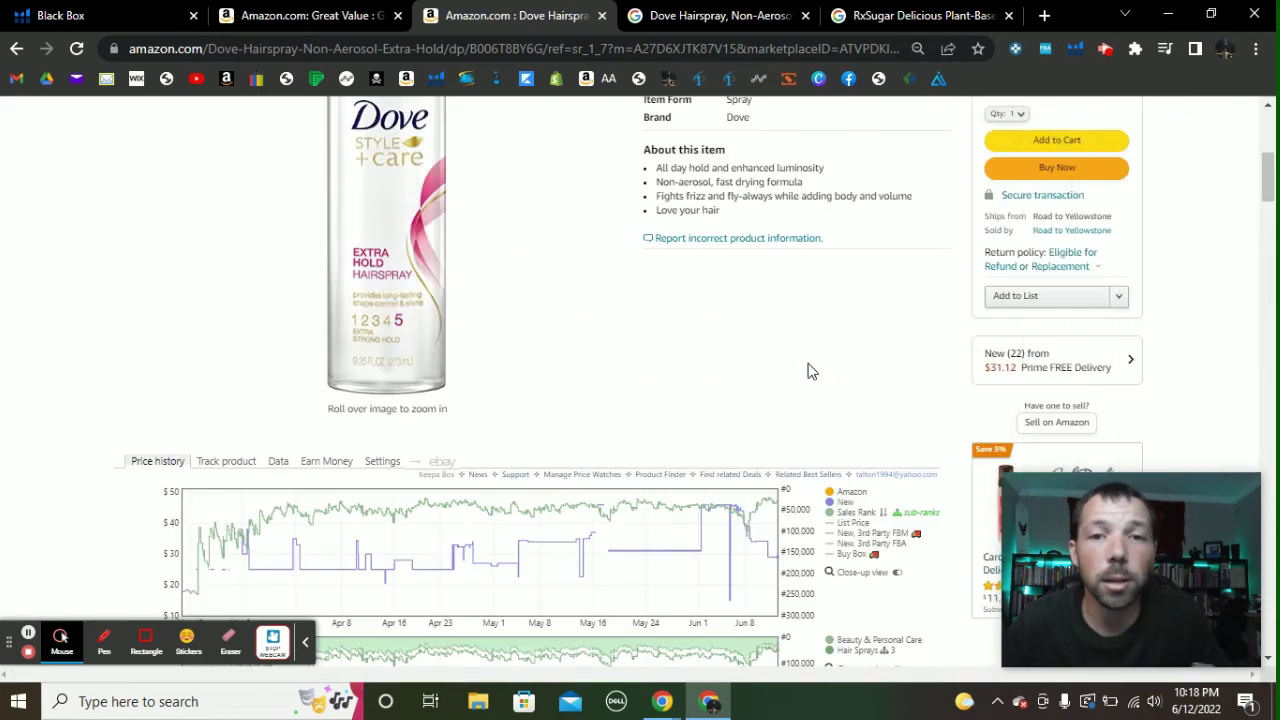
{"action": "scroll", "coordinate": [790, 380], "scroll_direction": "up", "scroll_amount": 5}
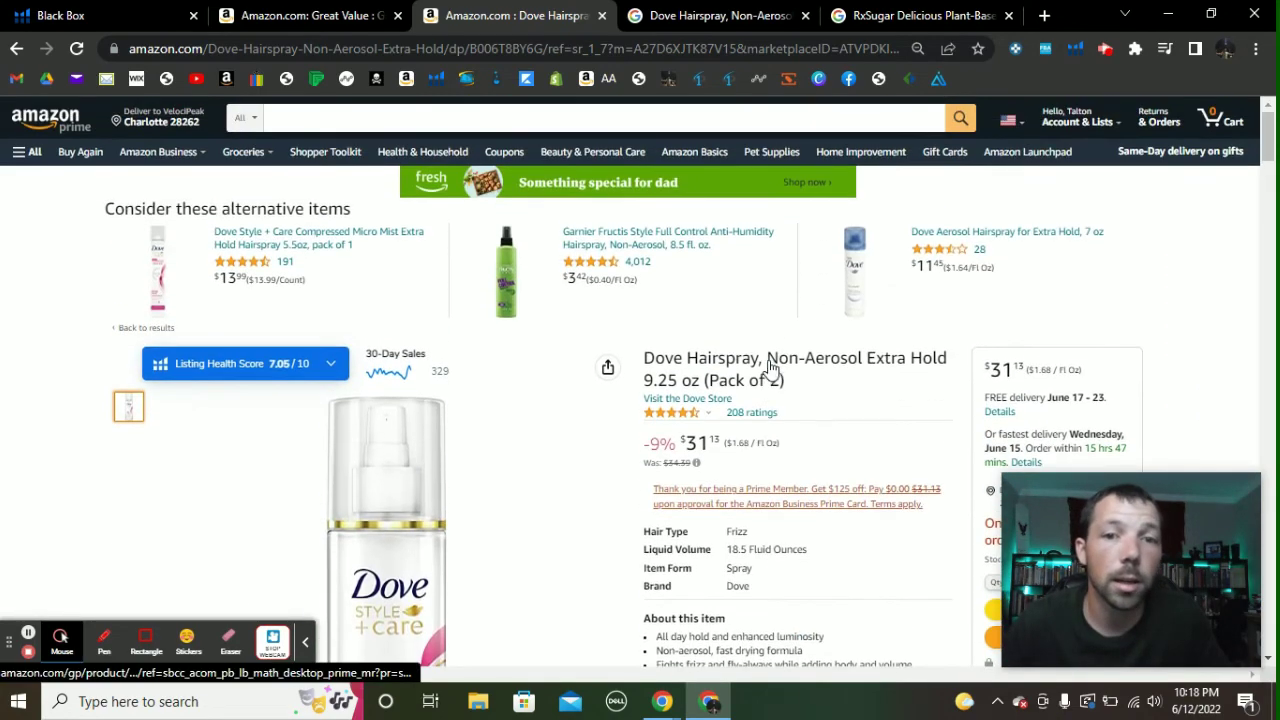
{"action": "scroll", "coordinate": [735, 360], "scroll_direction": "down", "scroll_amount": 2}
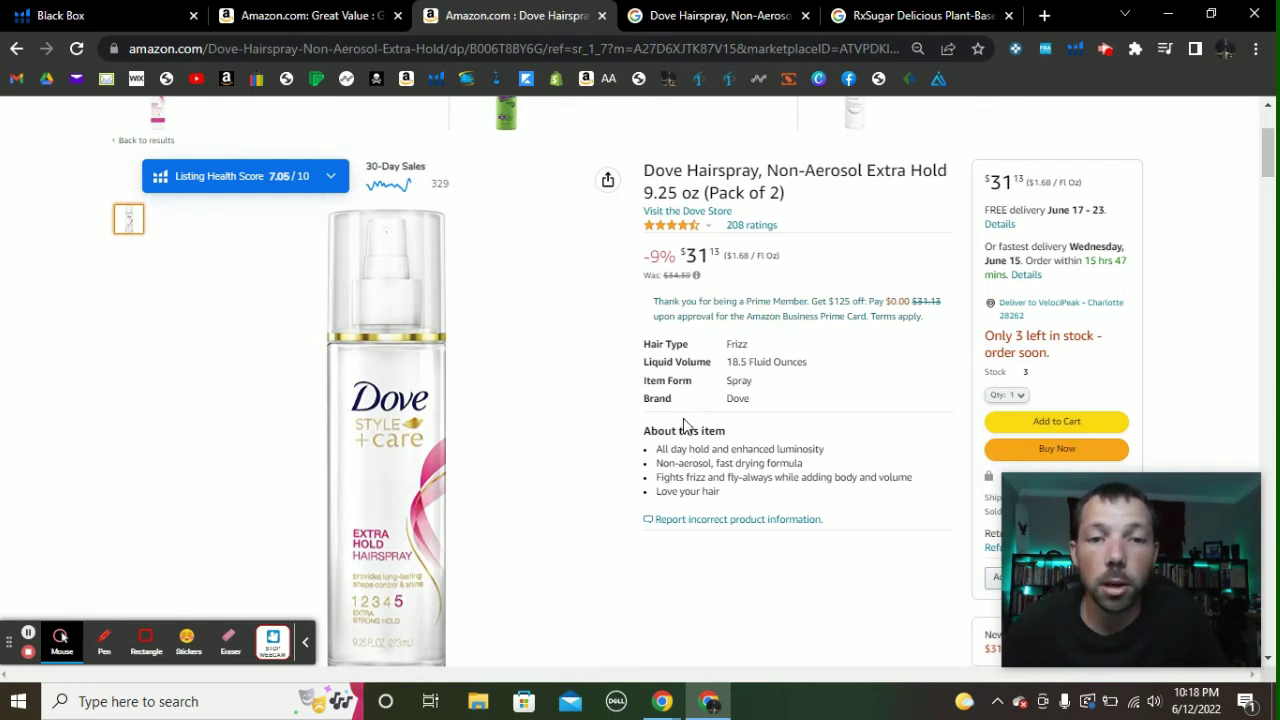
{"action": "mouse_move", "coordinate": [400, 410]}
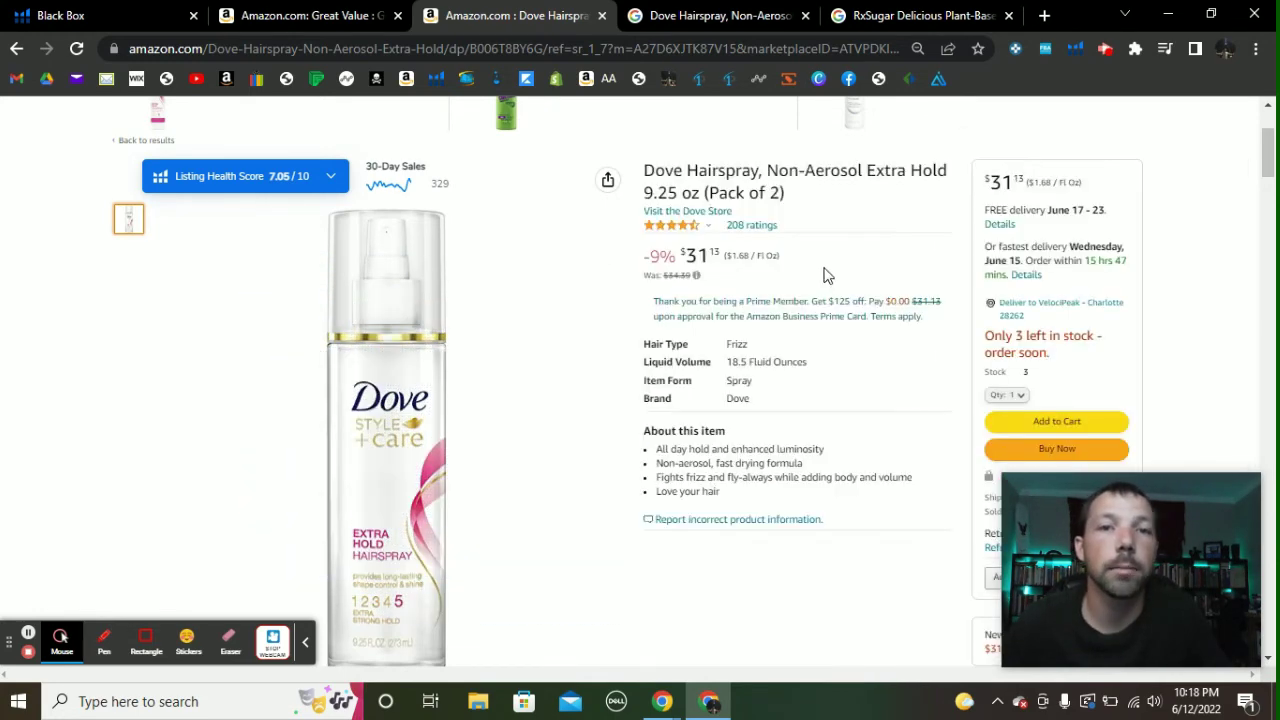
Open Amazon Seller Central in a new tab and sign in with the saved account e-mail and password, skipping the password check and mobile number setup.
{"action": "left_click", "coordinate": [1044, 15]}
{"action": "left_click", "coordinate": [227, 87]}
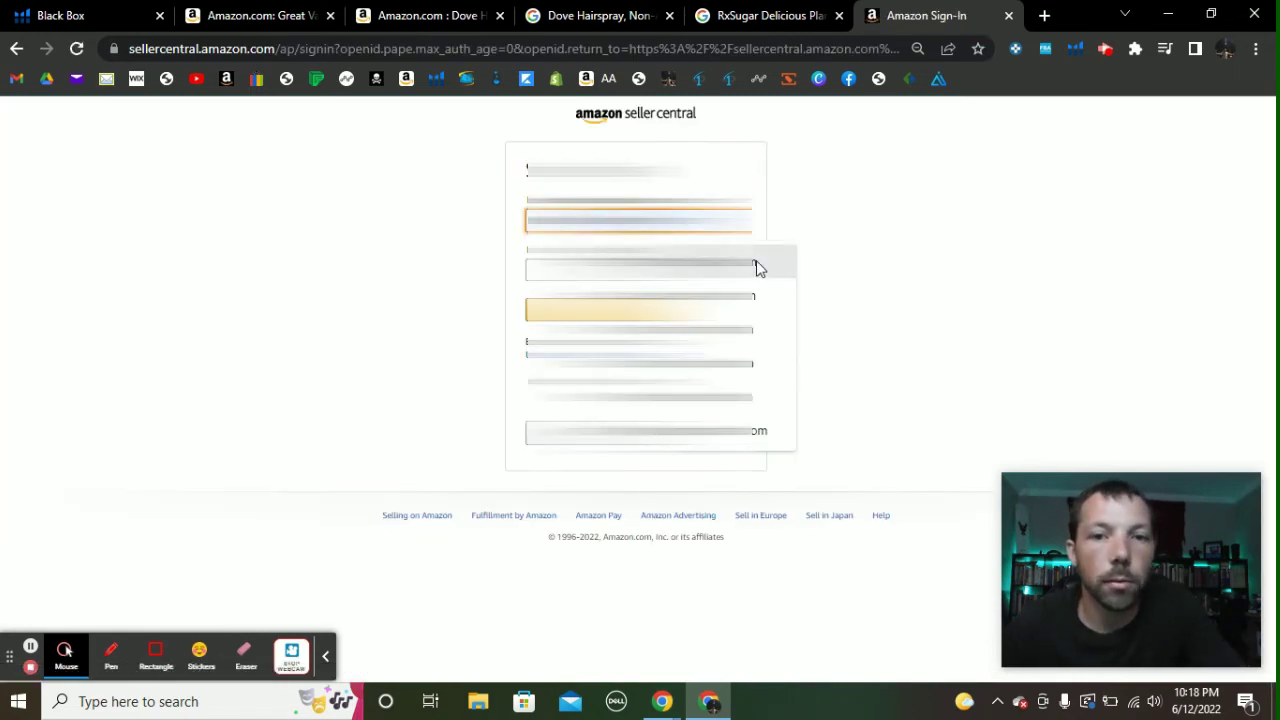
{"action": "left_click", "coordinate": [757, 265]}
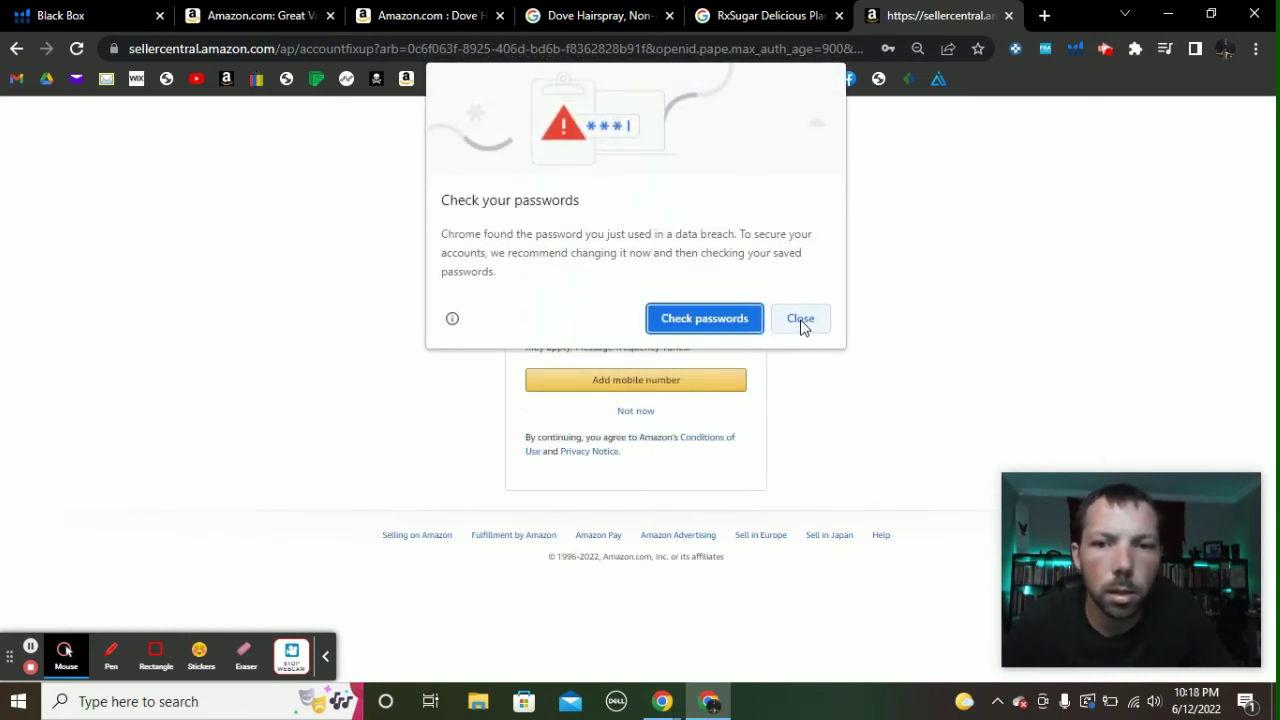
{"action": "left_click", "coordinate": [800, 318]}
{"action": "left_click", "coordinate": [978, 77]}
{"action": "left_click", "coordinate": [642, 412]}
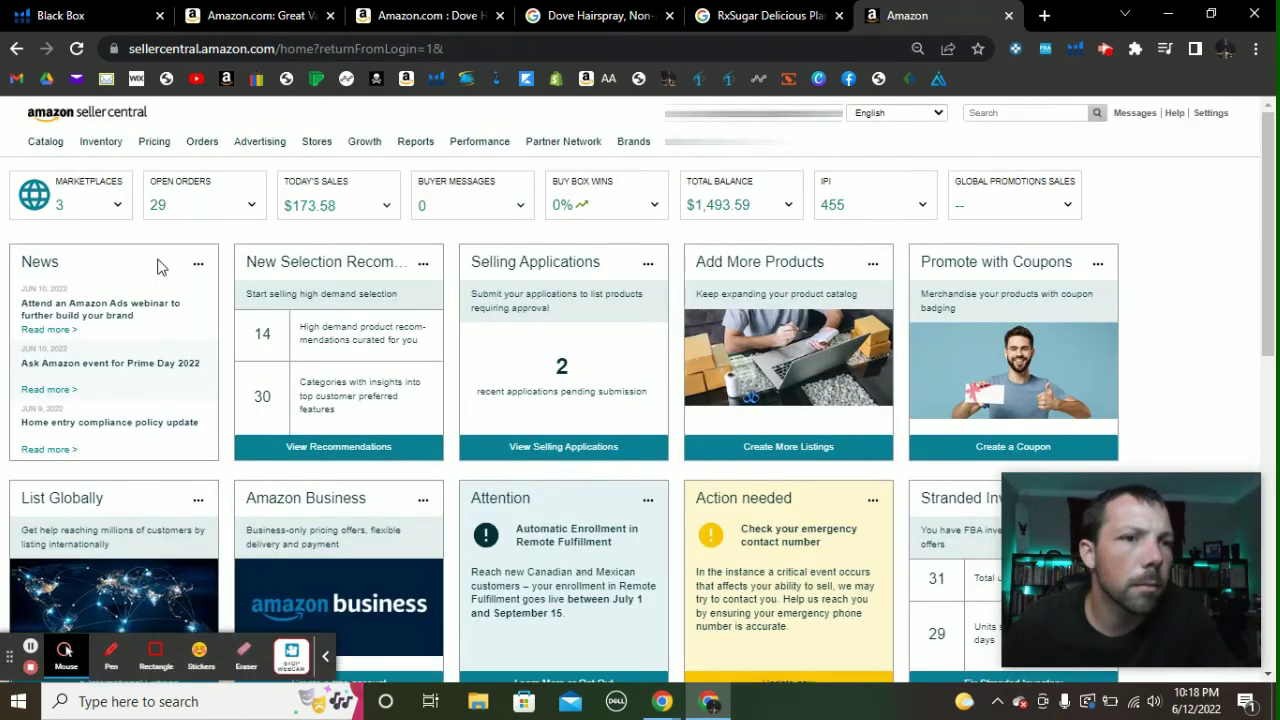
Open Seller Central's Add Products page, and copy the ASIN B006T8BY6G from the Dove hairspray's Amazon product page.
{"action": "mouse_move", "coordinate": [45, 141]}
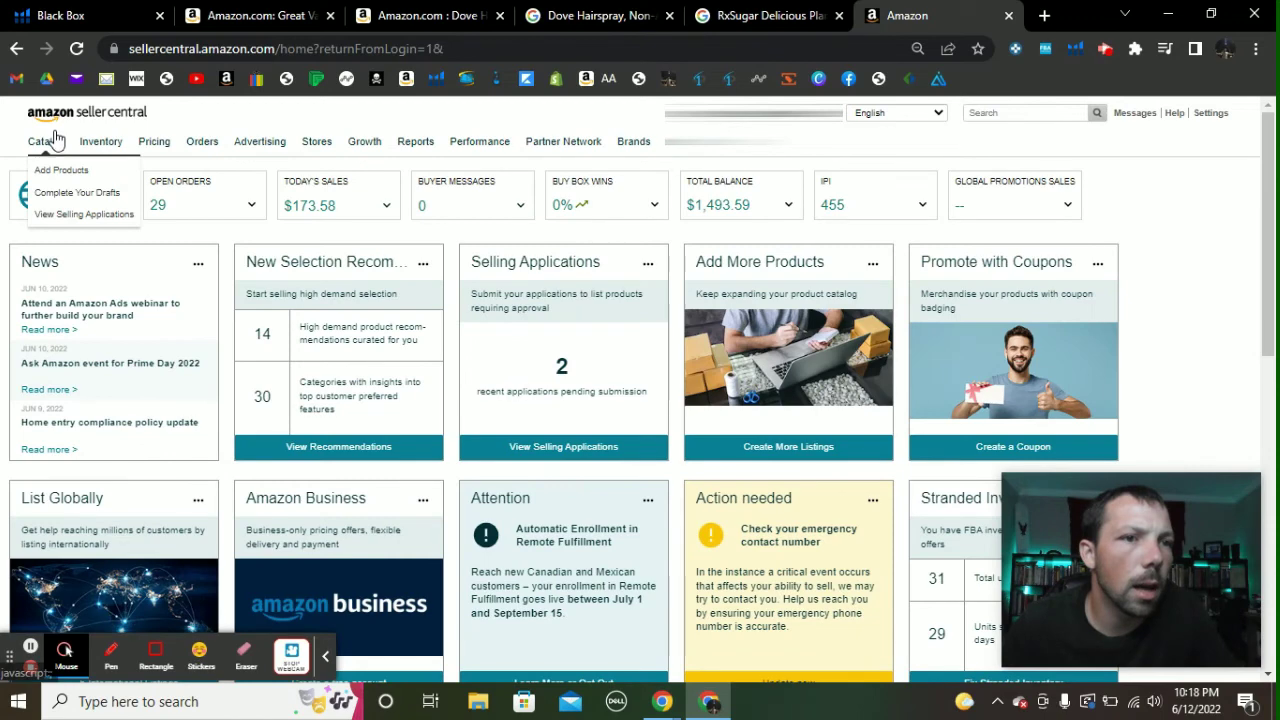
{"action": "left_click", "coordinate": [56, 182]}
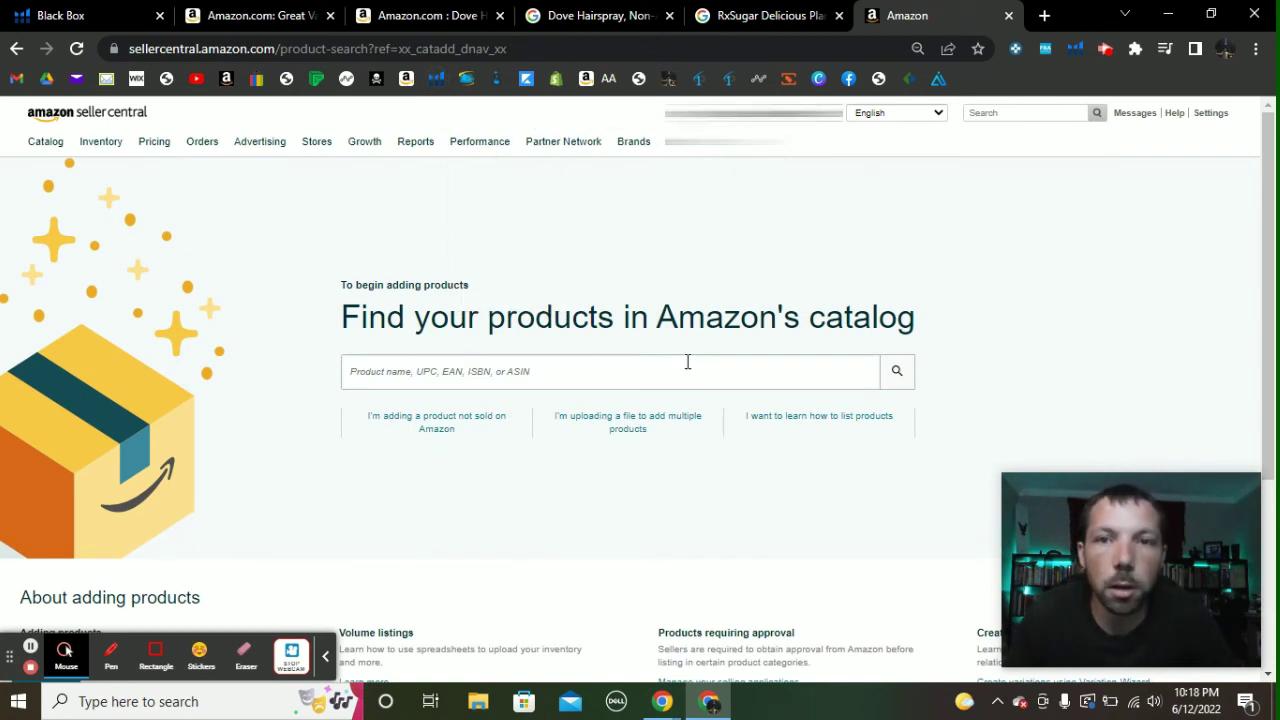
{"action": "left_click", "coordinate": [437, 15]}
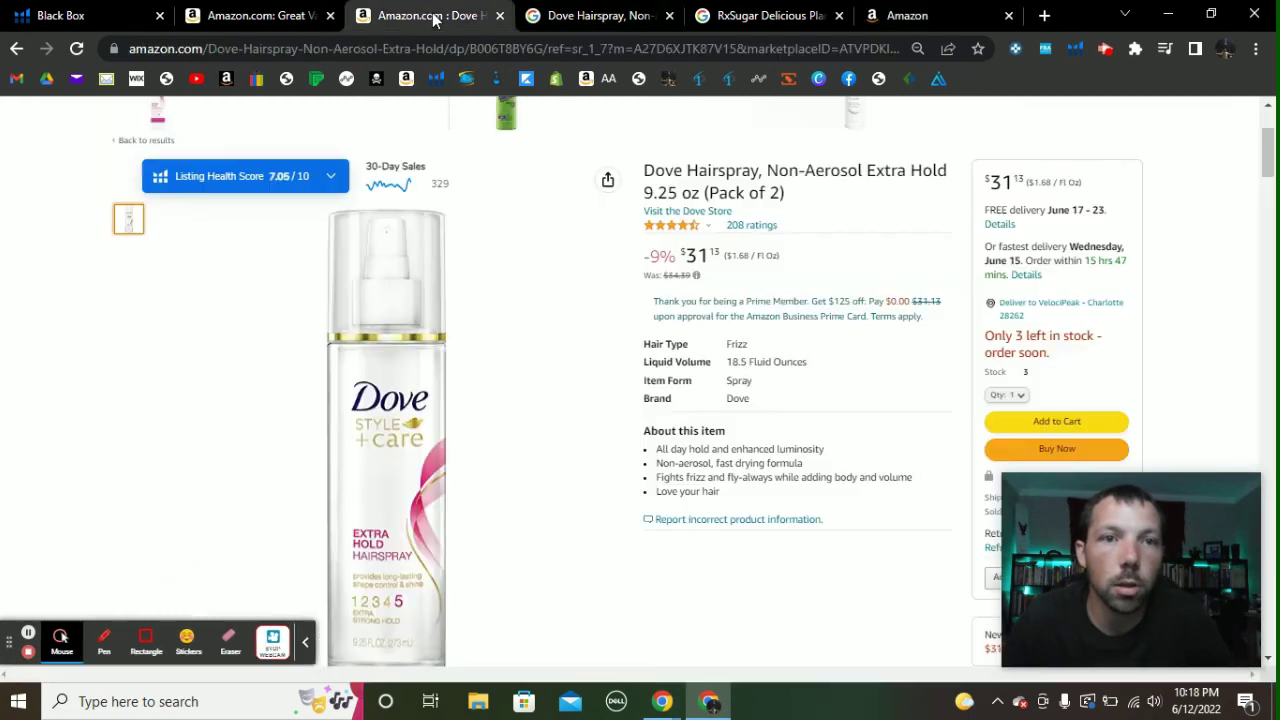
{"action": "scroll", "coordinate": [497, 374], "scroll_direction": "down", "scroll_amount": 6}
{"action": "scroll", "coordinate": [500, 374], "scroll_direction": "down", "scroll_amount": 9}
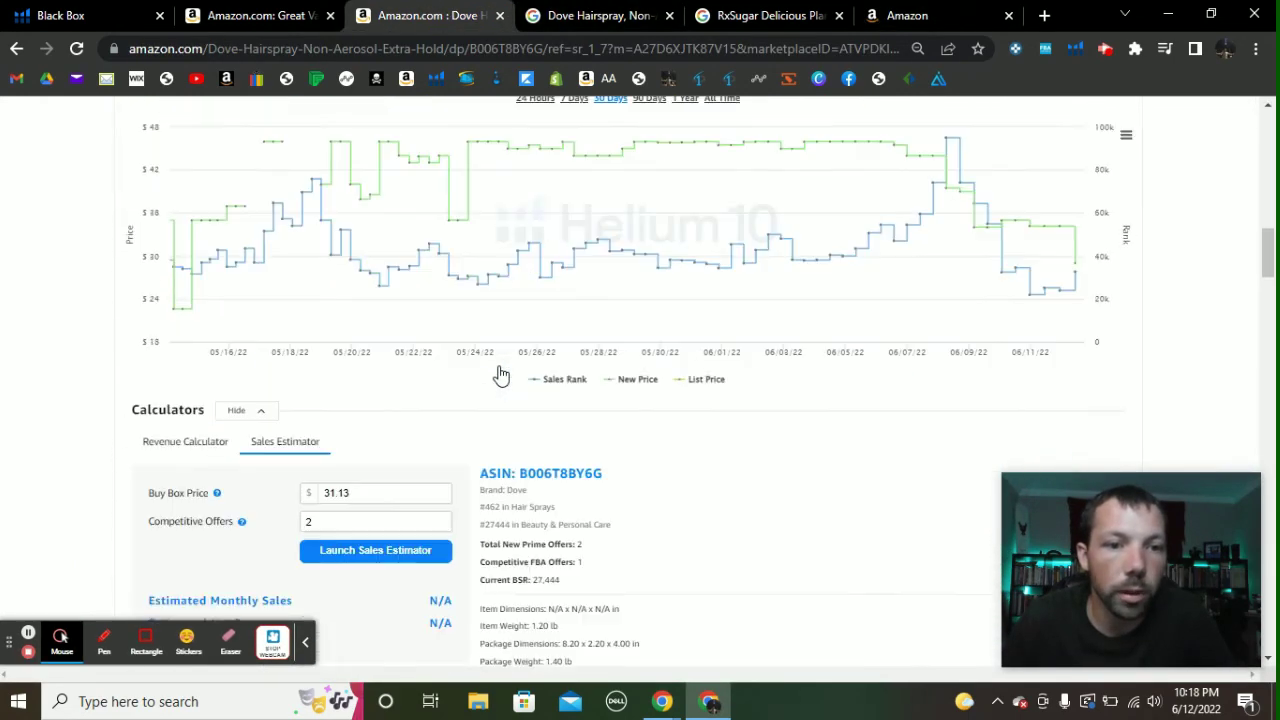
{"action": "scroll", "coordinate": [500, 366], "scroll_direction": "down", "scroll_amount": 2}
{"action": "scroll", "coordinate": [510, 300], "scroll_direction": "up", "scroll_amount": 1}
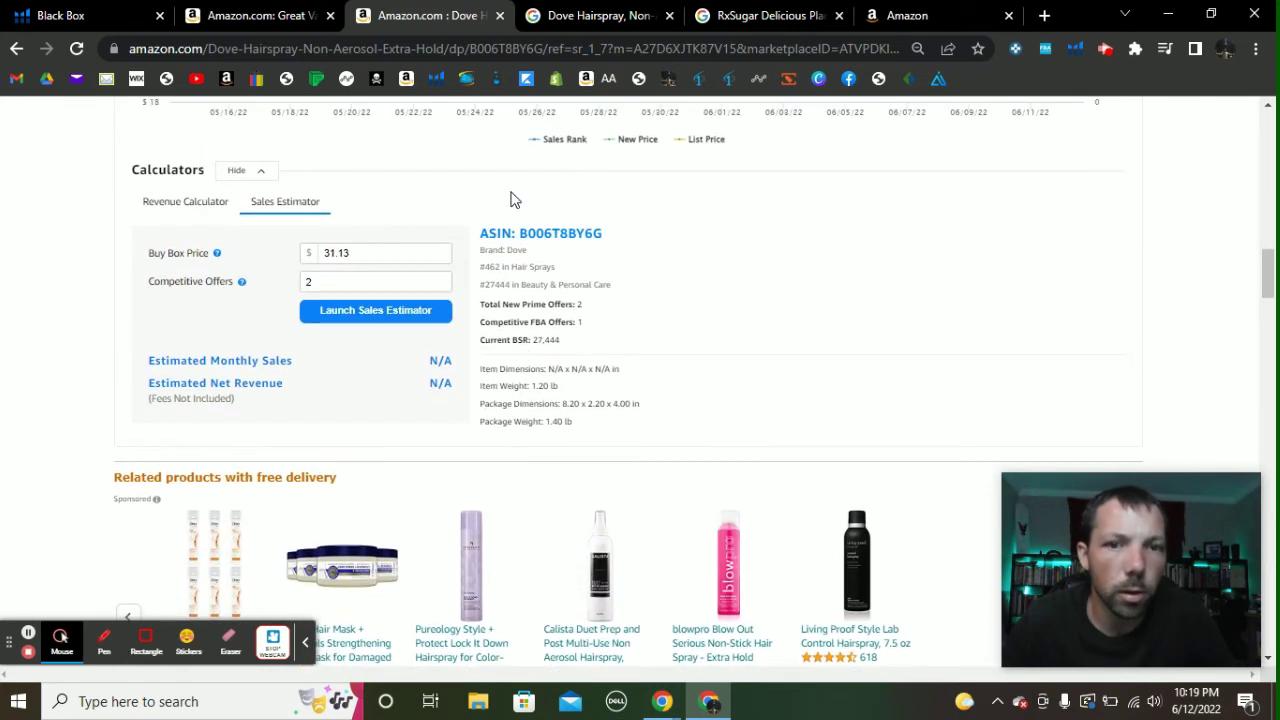
{"action": "left_click_drag", "start_coordinate": [520, 233], "coordinate": [608, 243]}
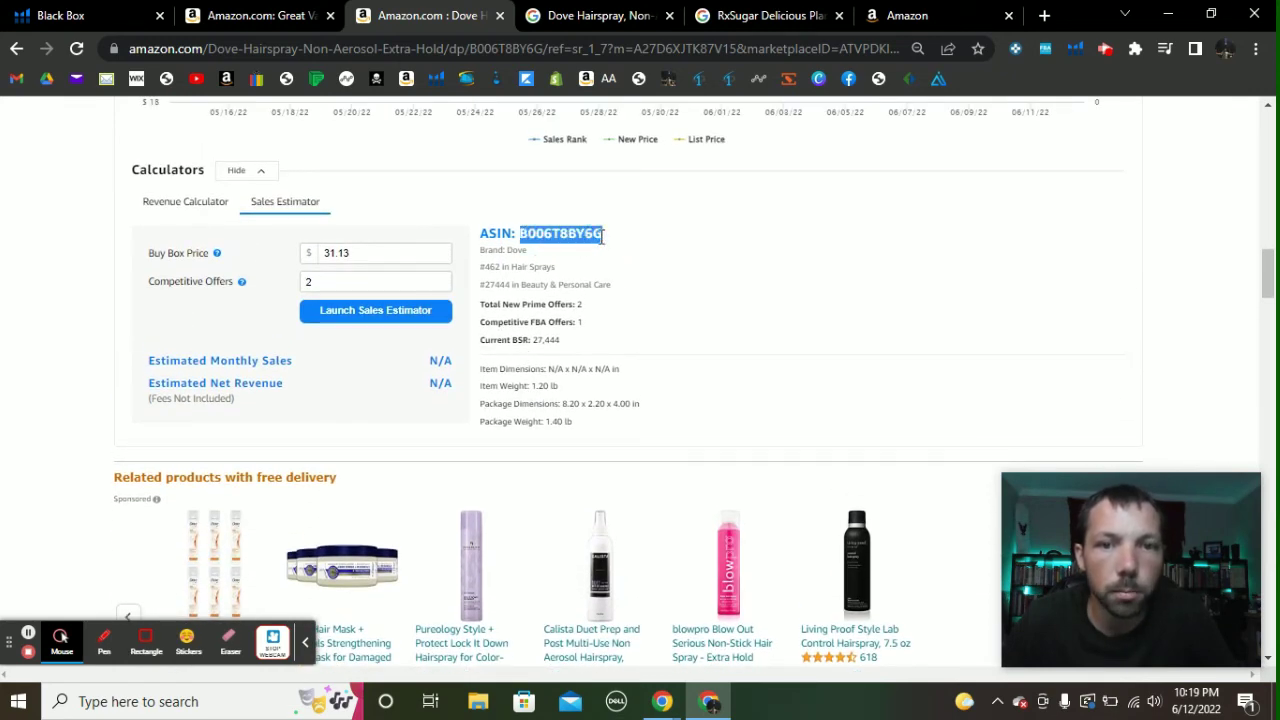
{"action": "right_click", "coordinate": [584, 237]}
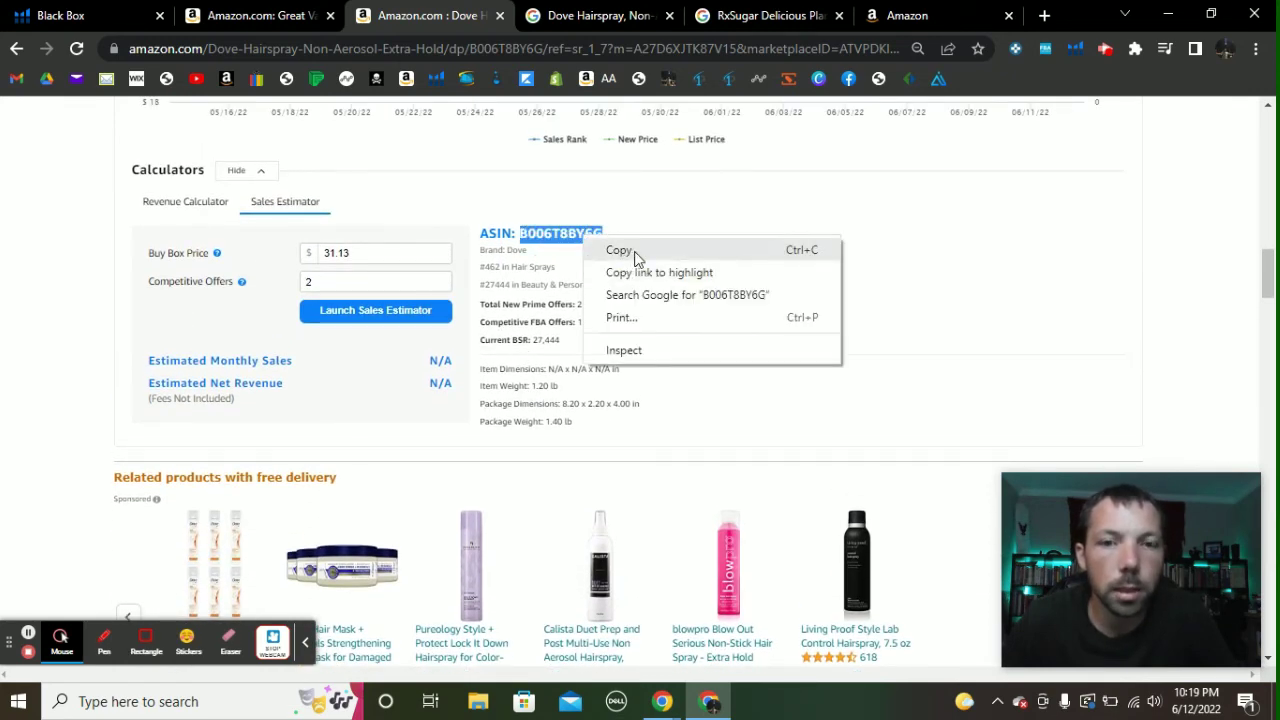
{"action": "left_click", "coordinate": [634, 251]}
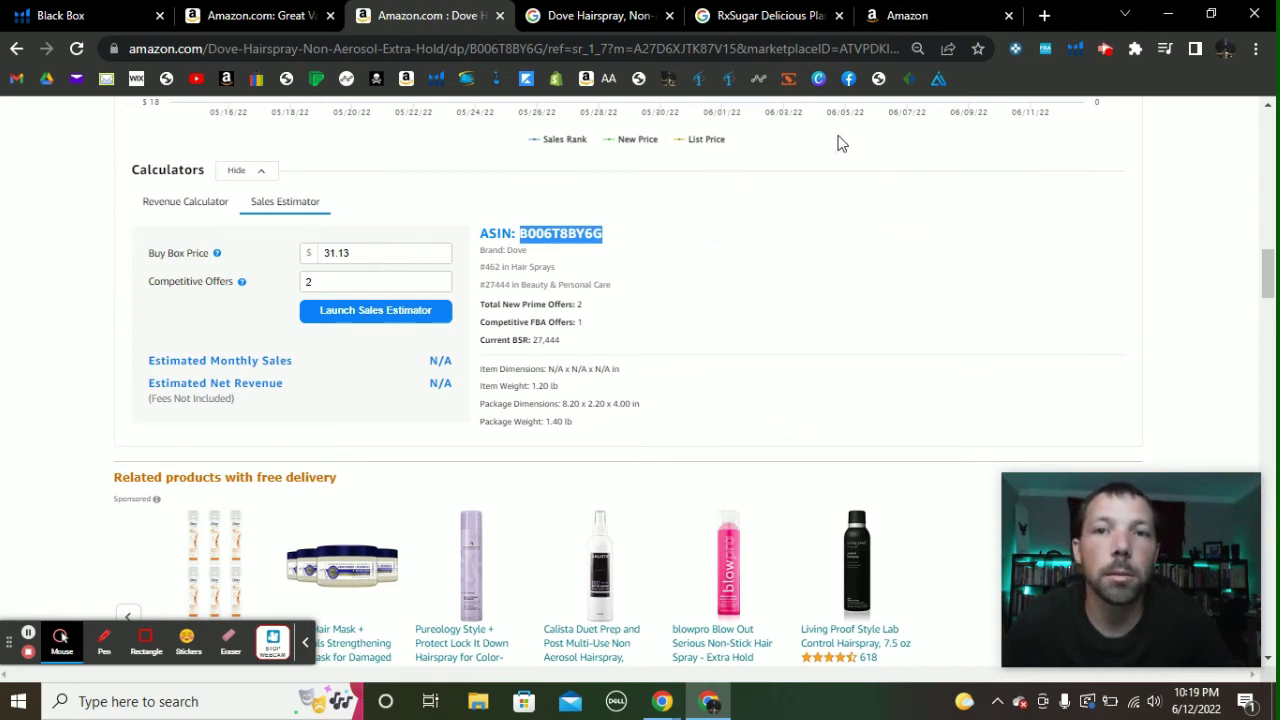
Search Seller Central's product catalog for the copied Dove hairspray ASIN, B006T8BY6G.
{"action": "left_click", "coordinate": [935, 12]}
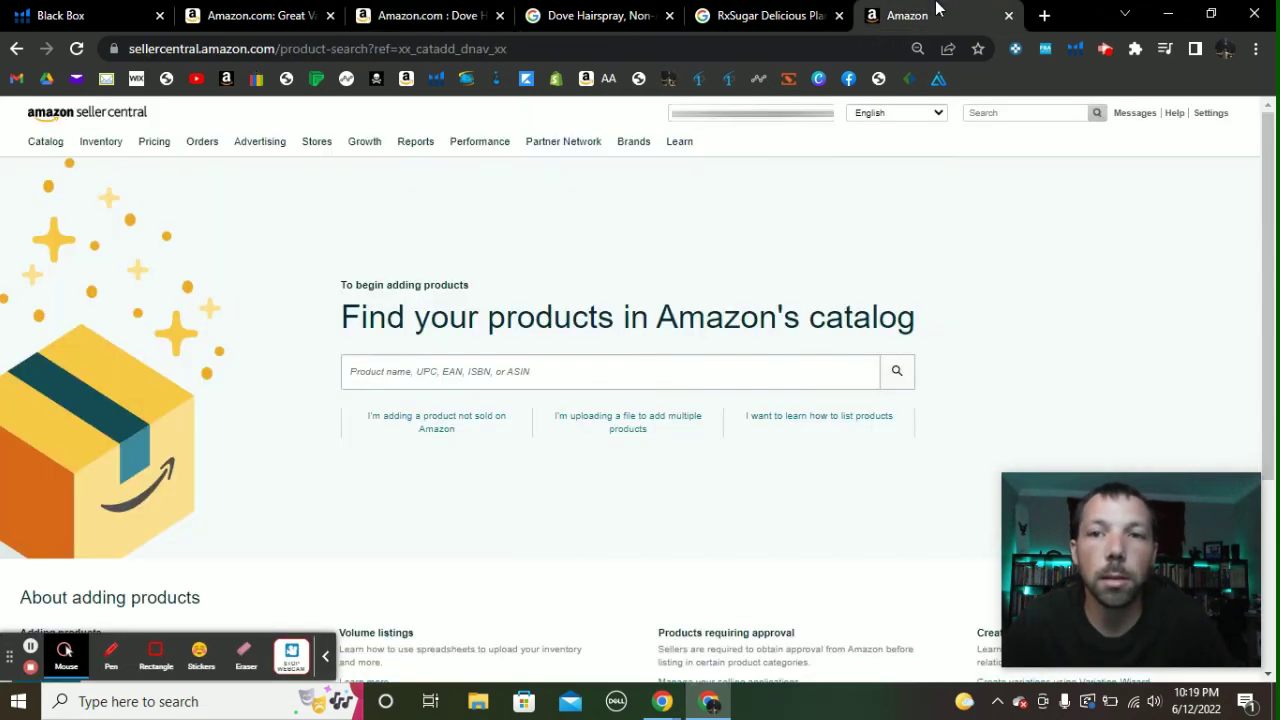
{"action": "right_click", "coordinate": [477, 372]}
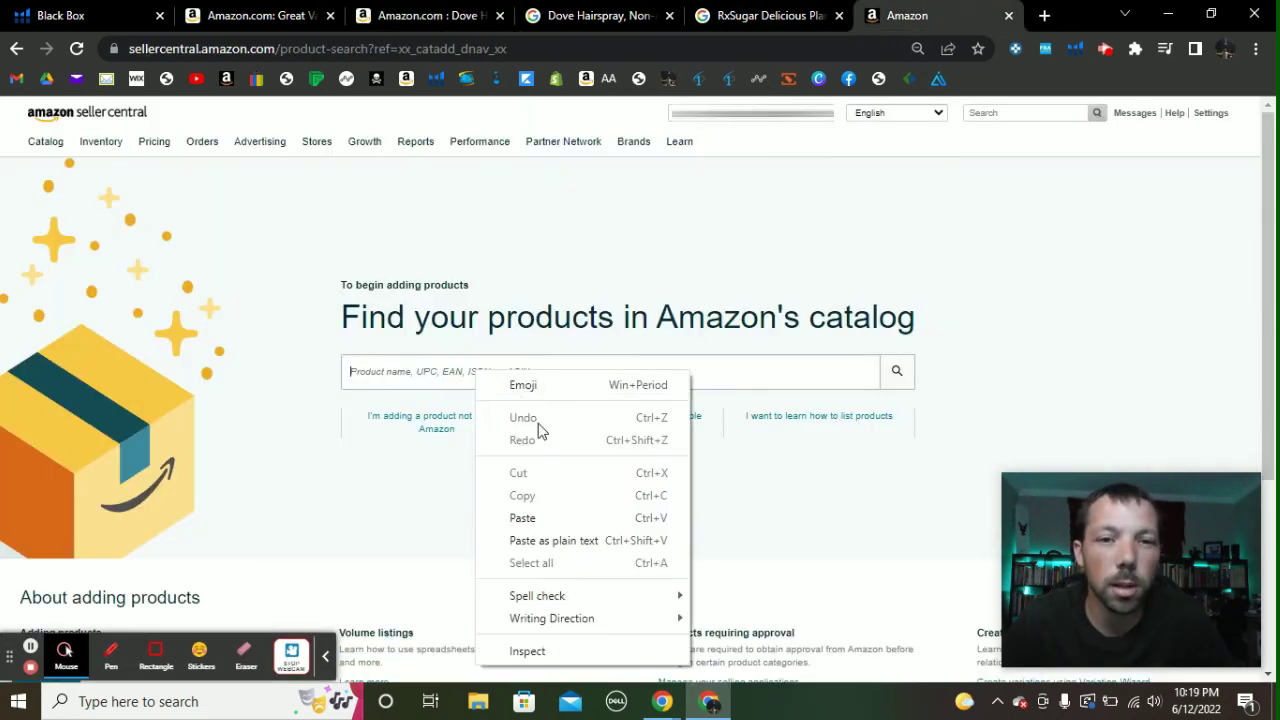
{"action": "left_click", "coordinate": [545, 518]}
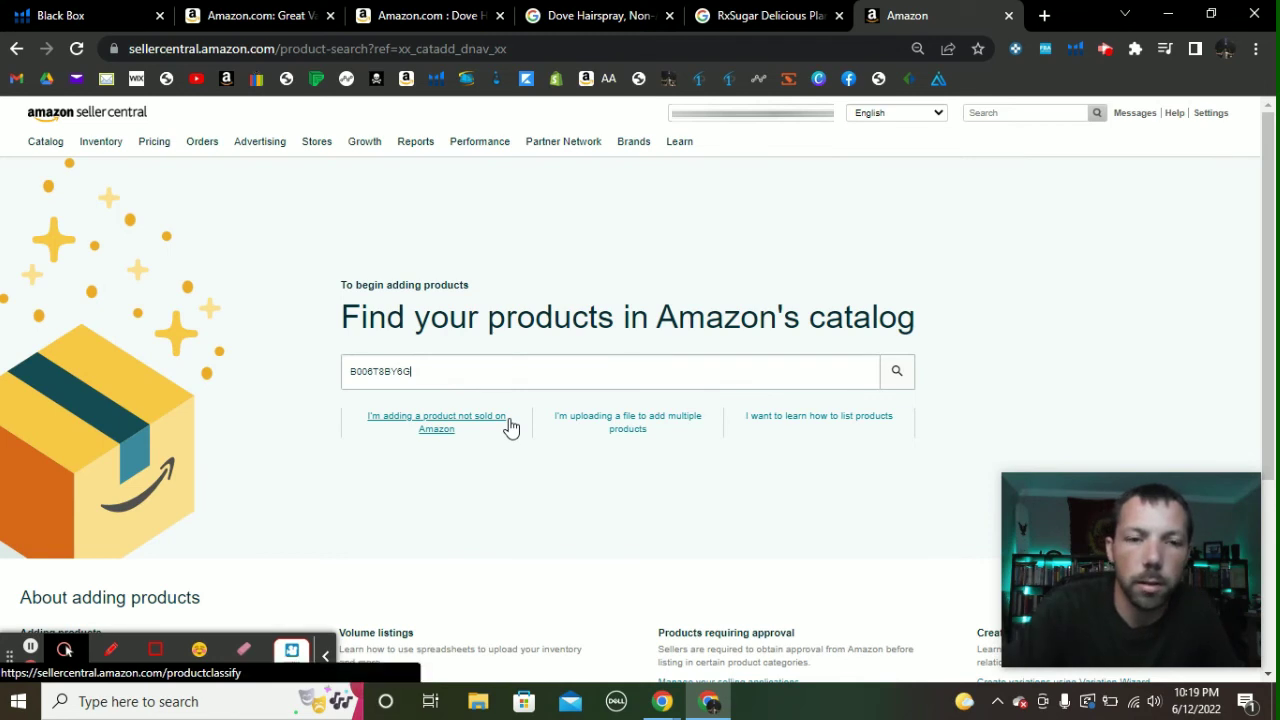
{"action": "key", "text": "Return"}
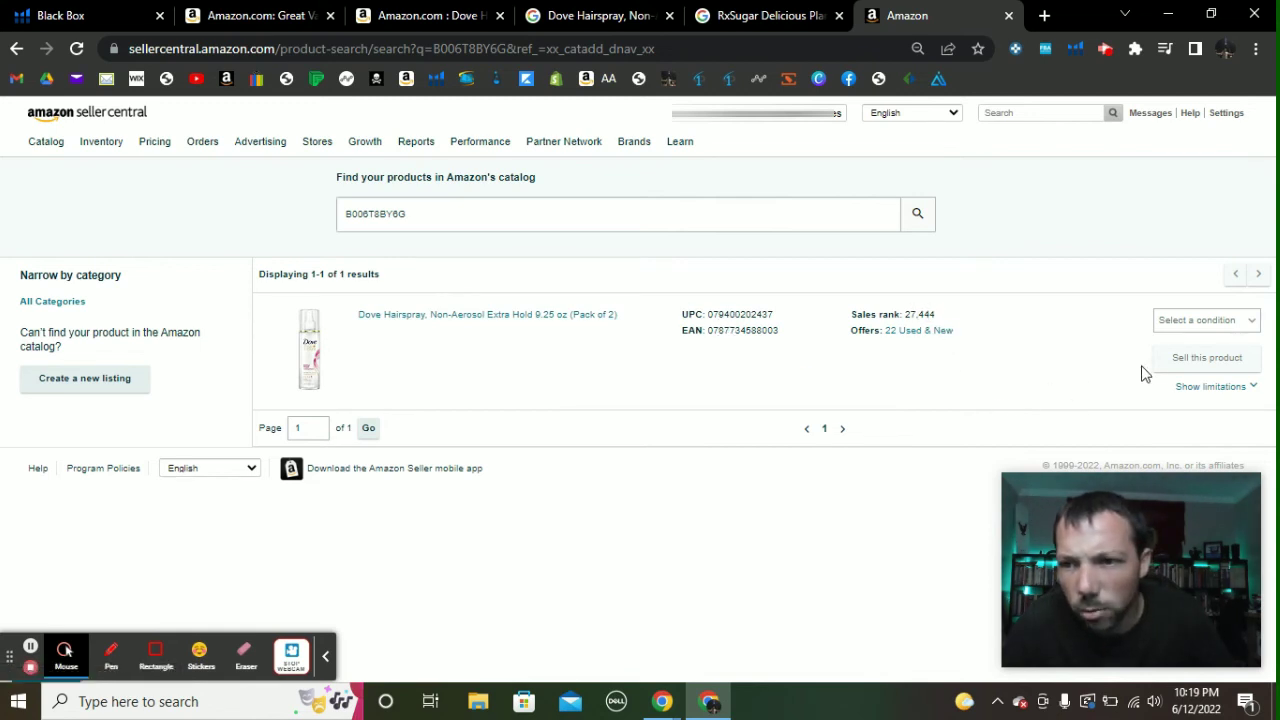
Set the Dove hairspray's condition to New and show its listing limitations to check the restricted conditions.
{"action": "left_click", "coordinate": [1245, 322]}
{"action": "left_click", "coordinate": [1217, 341]}
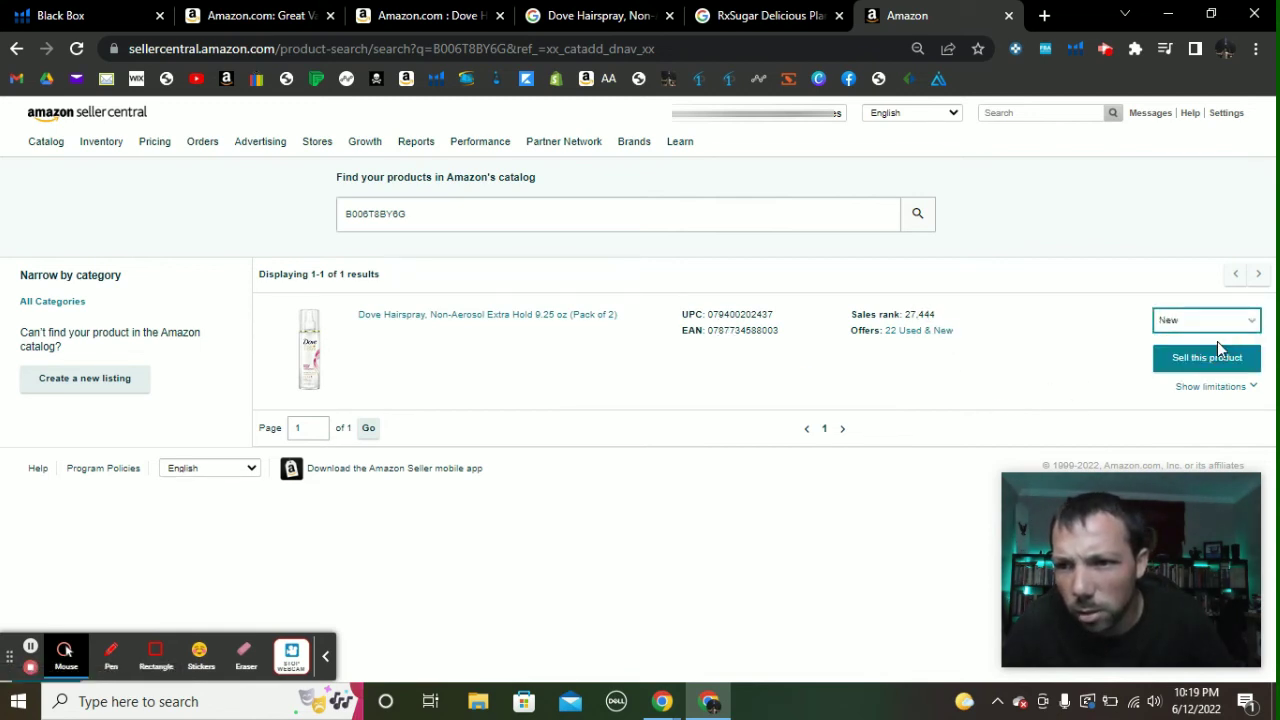
{"action": "left_click", "coordinate": [1243, 388]}
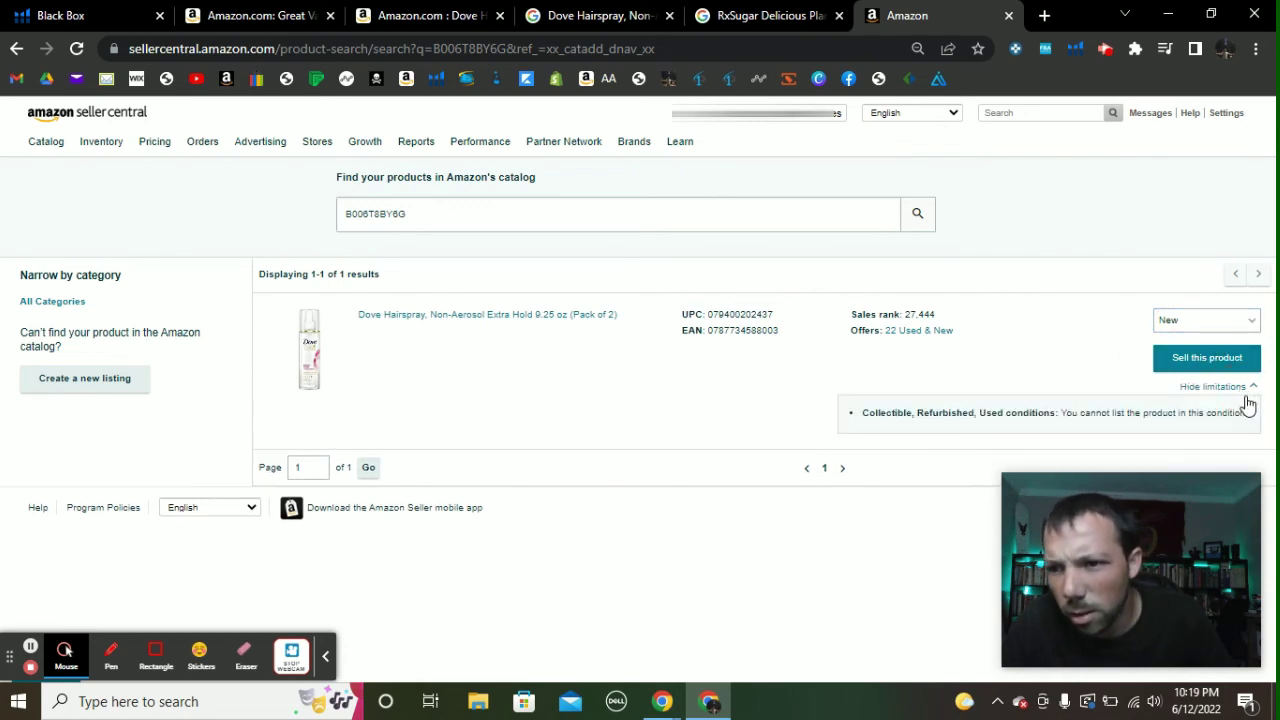
{"action": "left_click_drag", "start_coordinate": [863, 413], "coordinate": [1057, 414]}
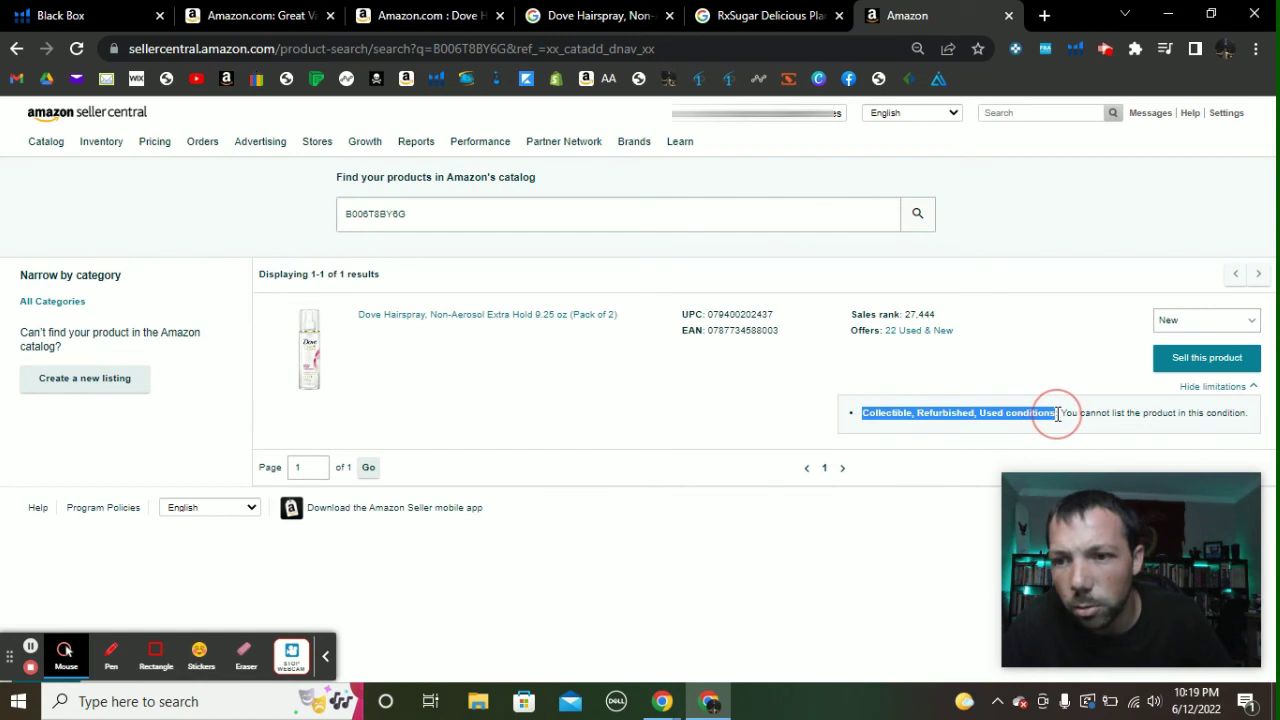
Start selling the Dove hairspray, review the offer form's price, condition and fulfillment fields, and return to the catalog search results.
{"action": "left_click", "coordinate": [1199, 364]}
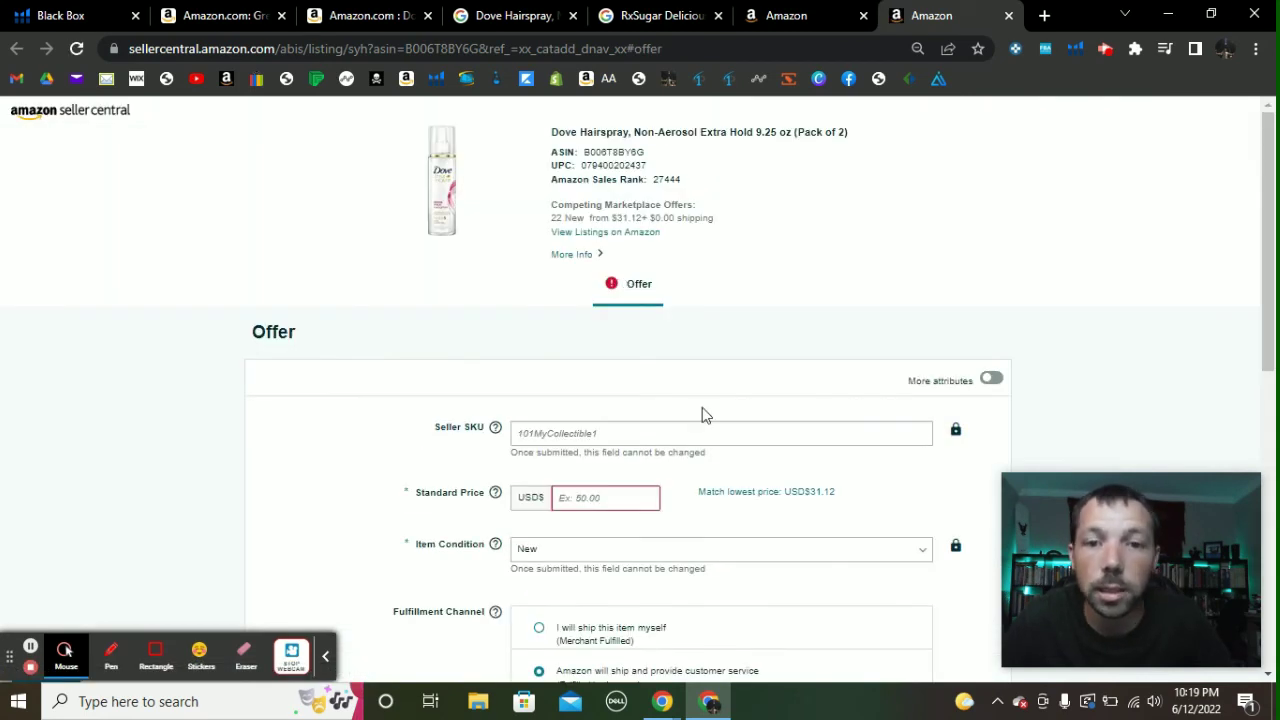
{"action": "scroll", "coordinate": [702, 415], "scroll_direction": "down", "scroll_amount": 2}
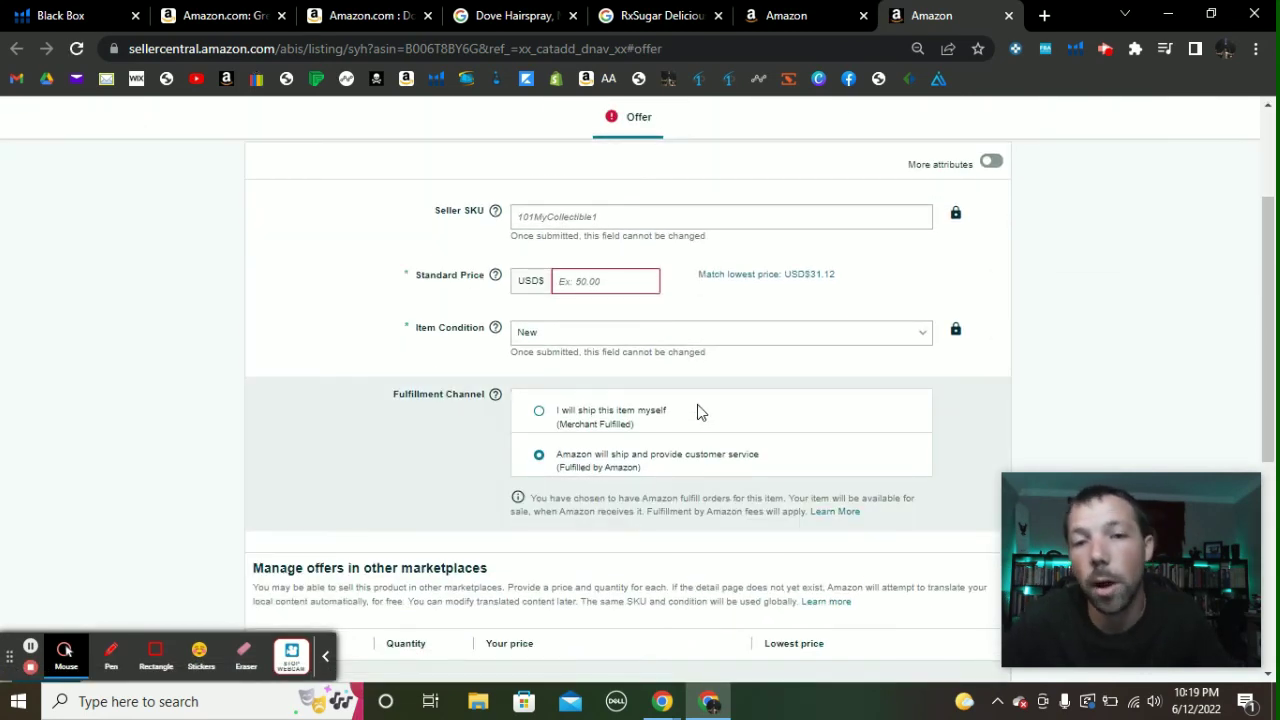
{"action": "scroll", "coordinate": [700, 413], "scroll_direction": "down", "scroll_amount": 3}
{"action": "scroll", "coordinate": [698, 411], "scroll_direction": "up", "scroll_amount": 5}
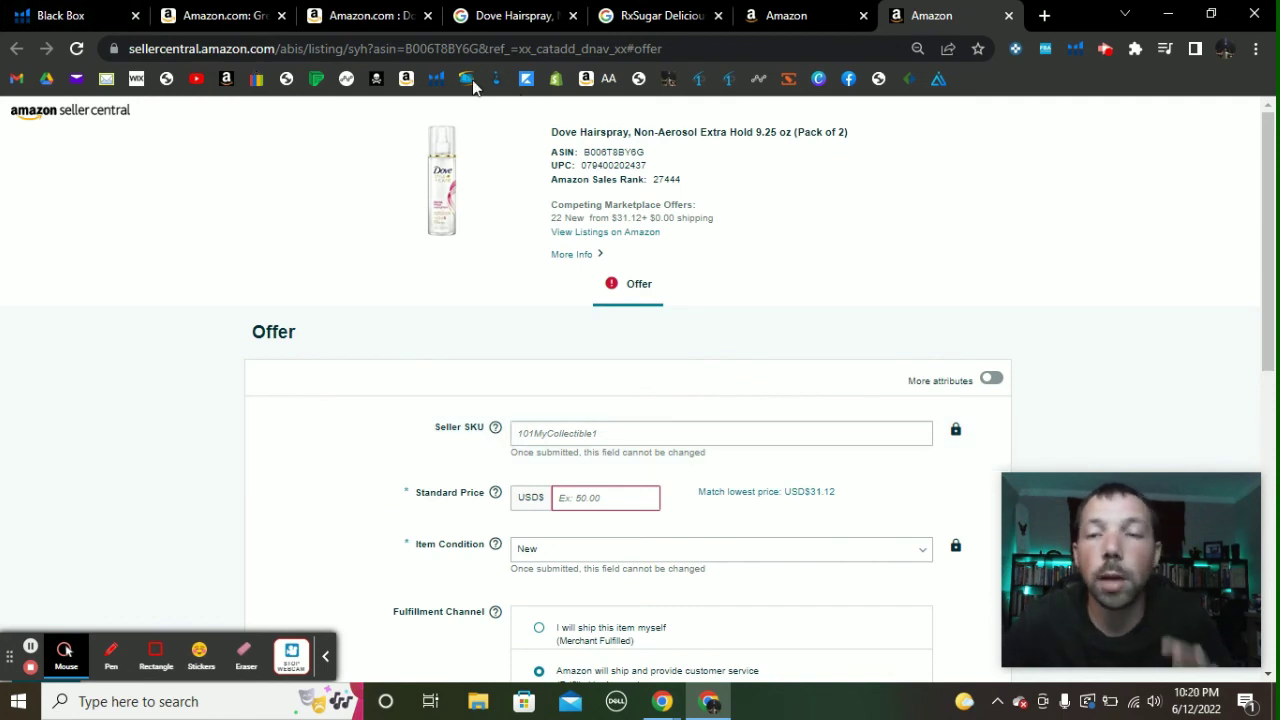
{"action": "left_click", "coordinate": [795, 16]}
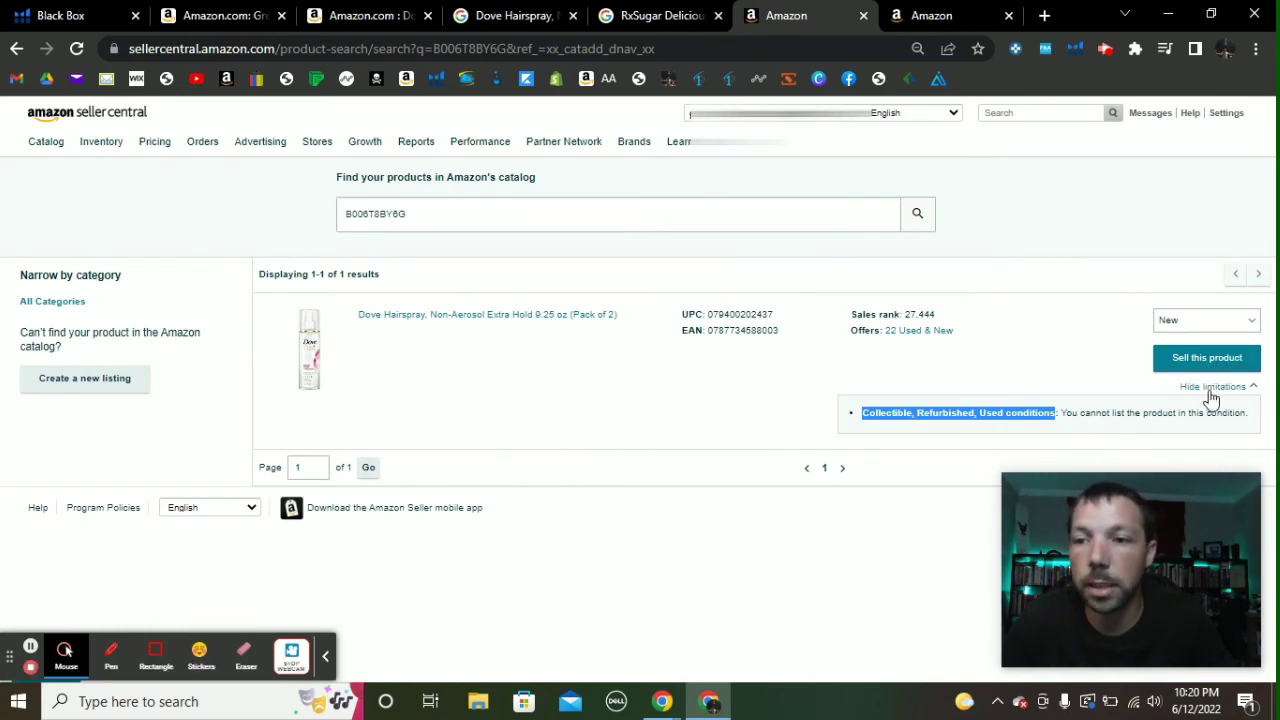
{"action": "left_click", "coordinate": [897, 455]}
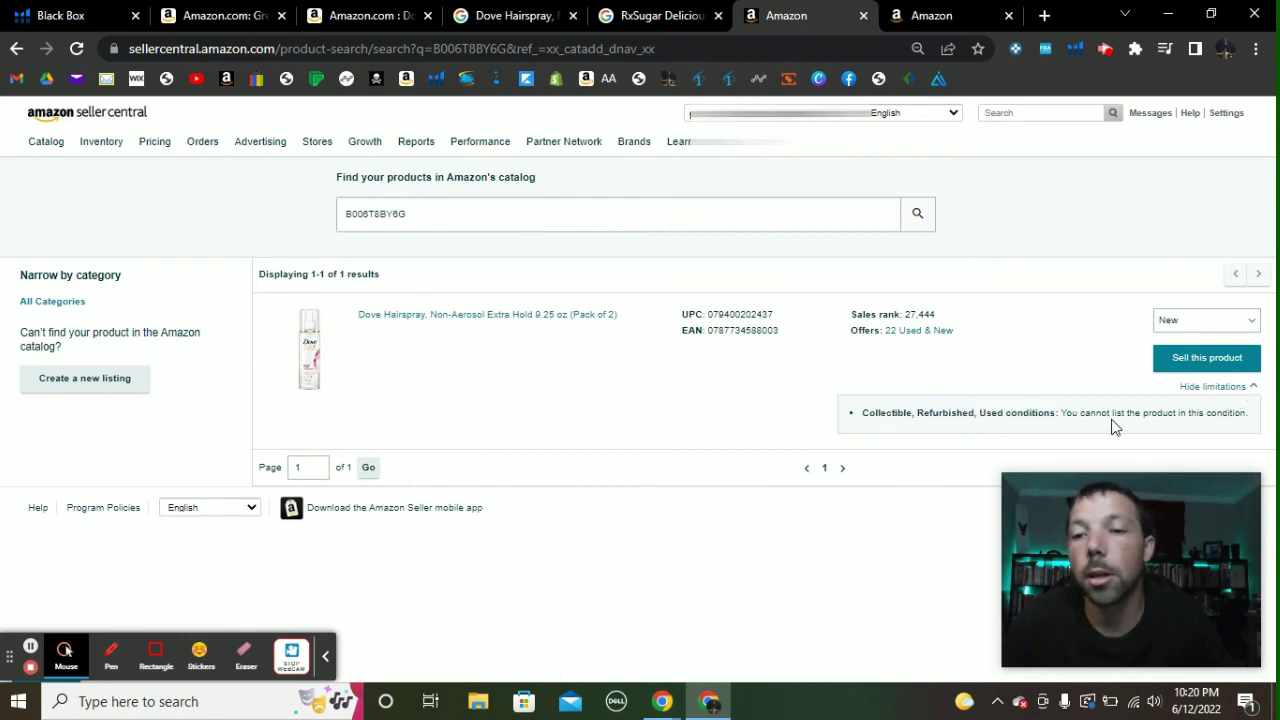